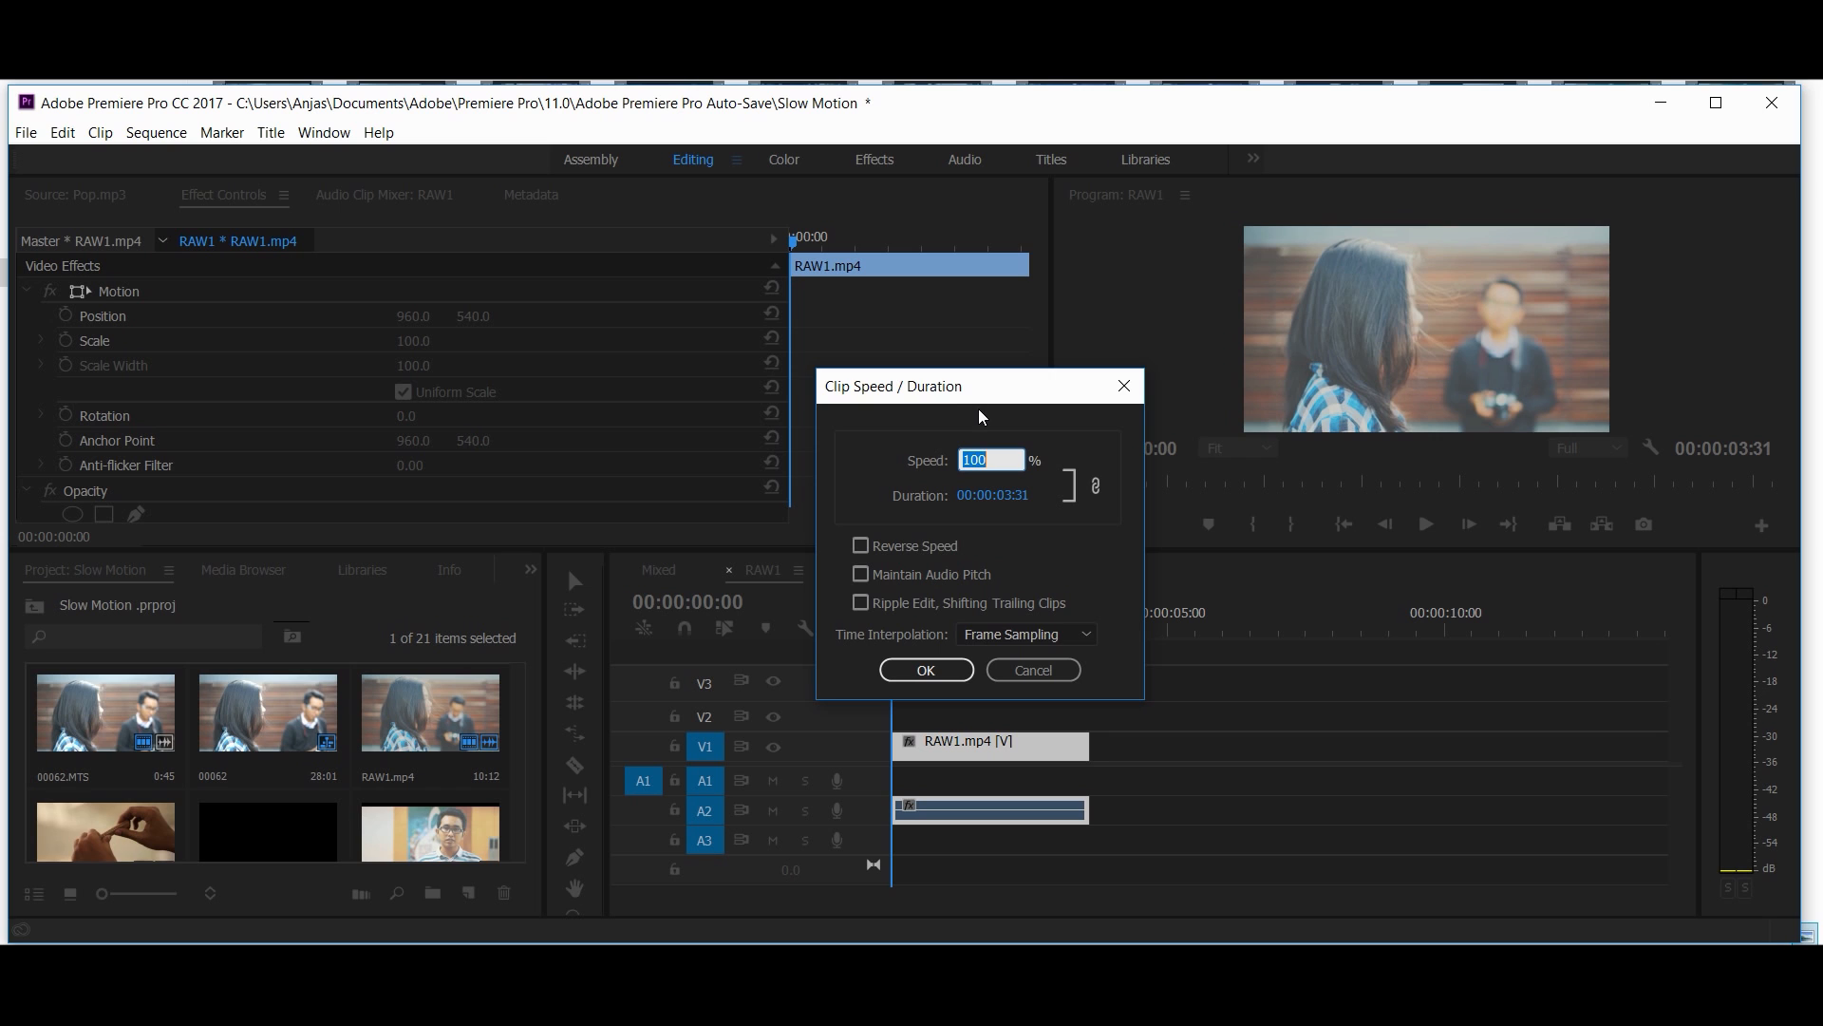
Step: Try slowing the RAW1.mp4 clip to 50% speed, and undo the speed change
type("50")
key("Return")
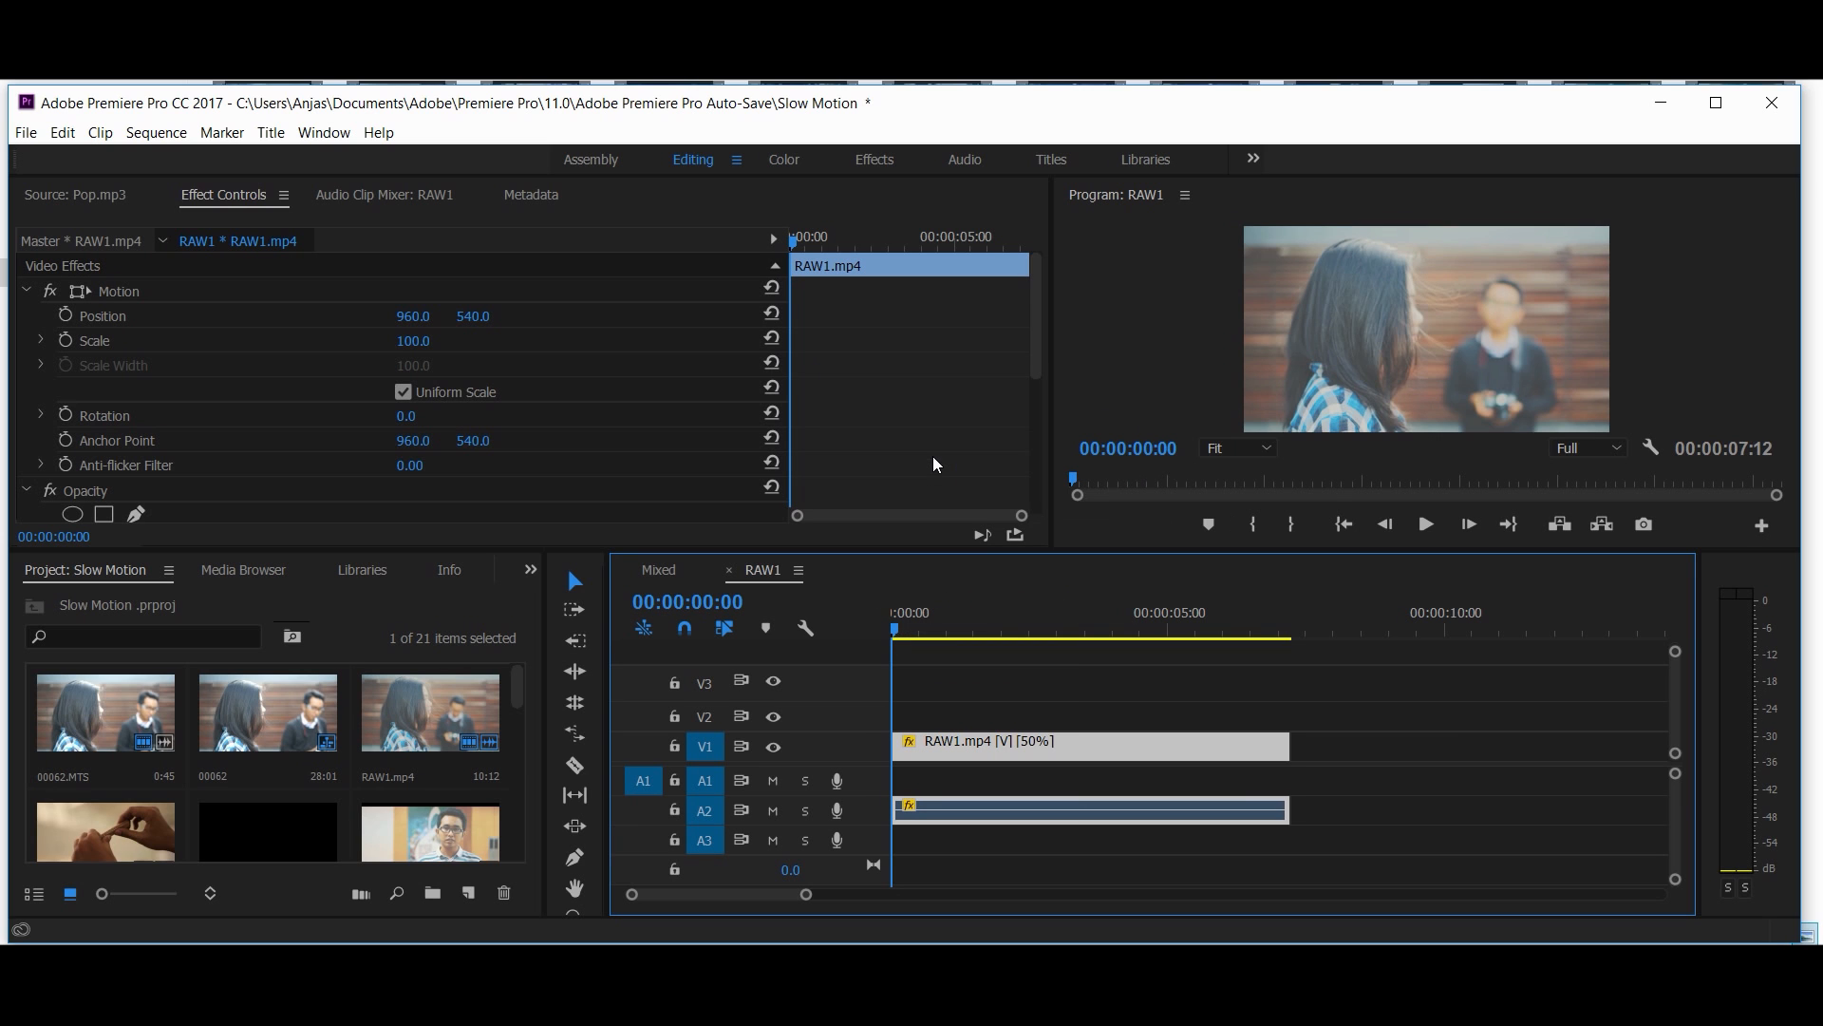
key("ctrl+z")
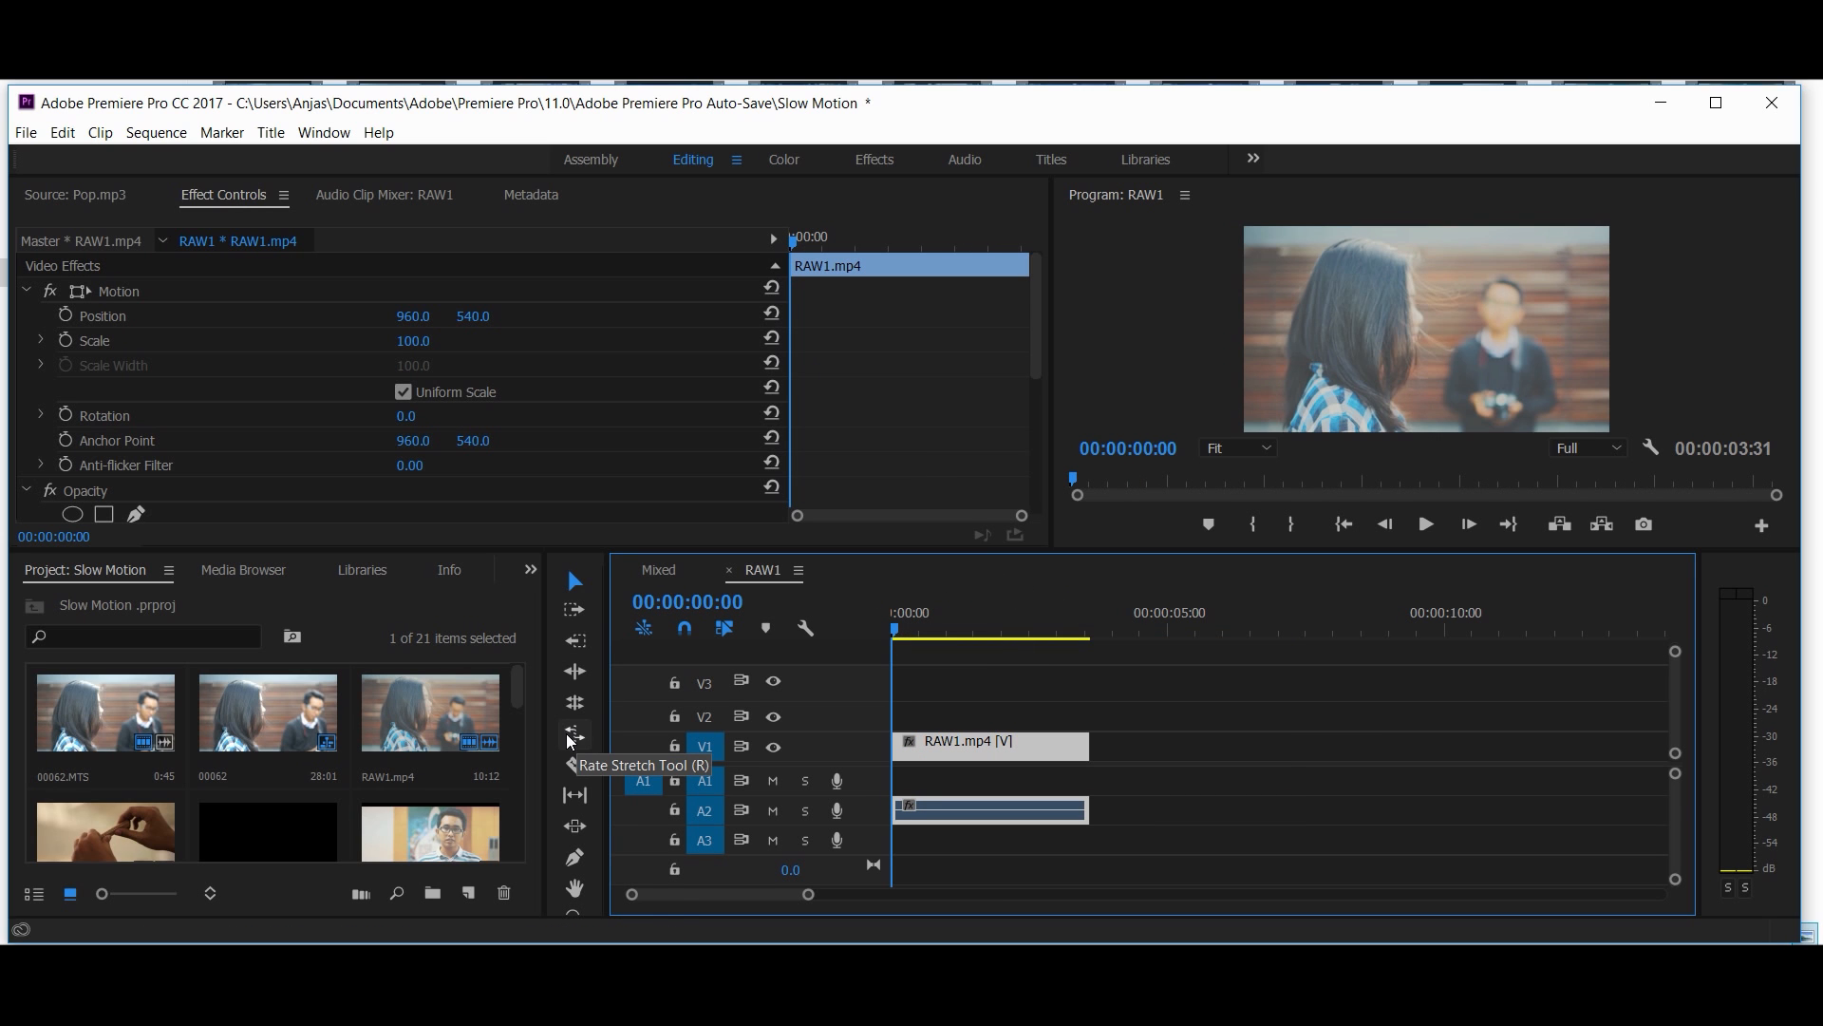
Step: Rate-stretch the RAW1.mp4 clip on the timeline to 45.14% speed, about 8 seconds long
left_click(575, 735)
left_click_drag(1085, 742, 1444, 725)
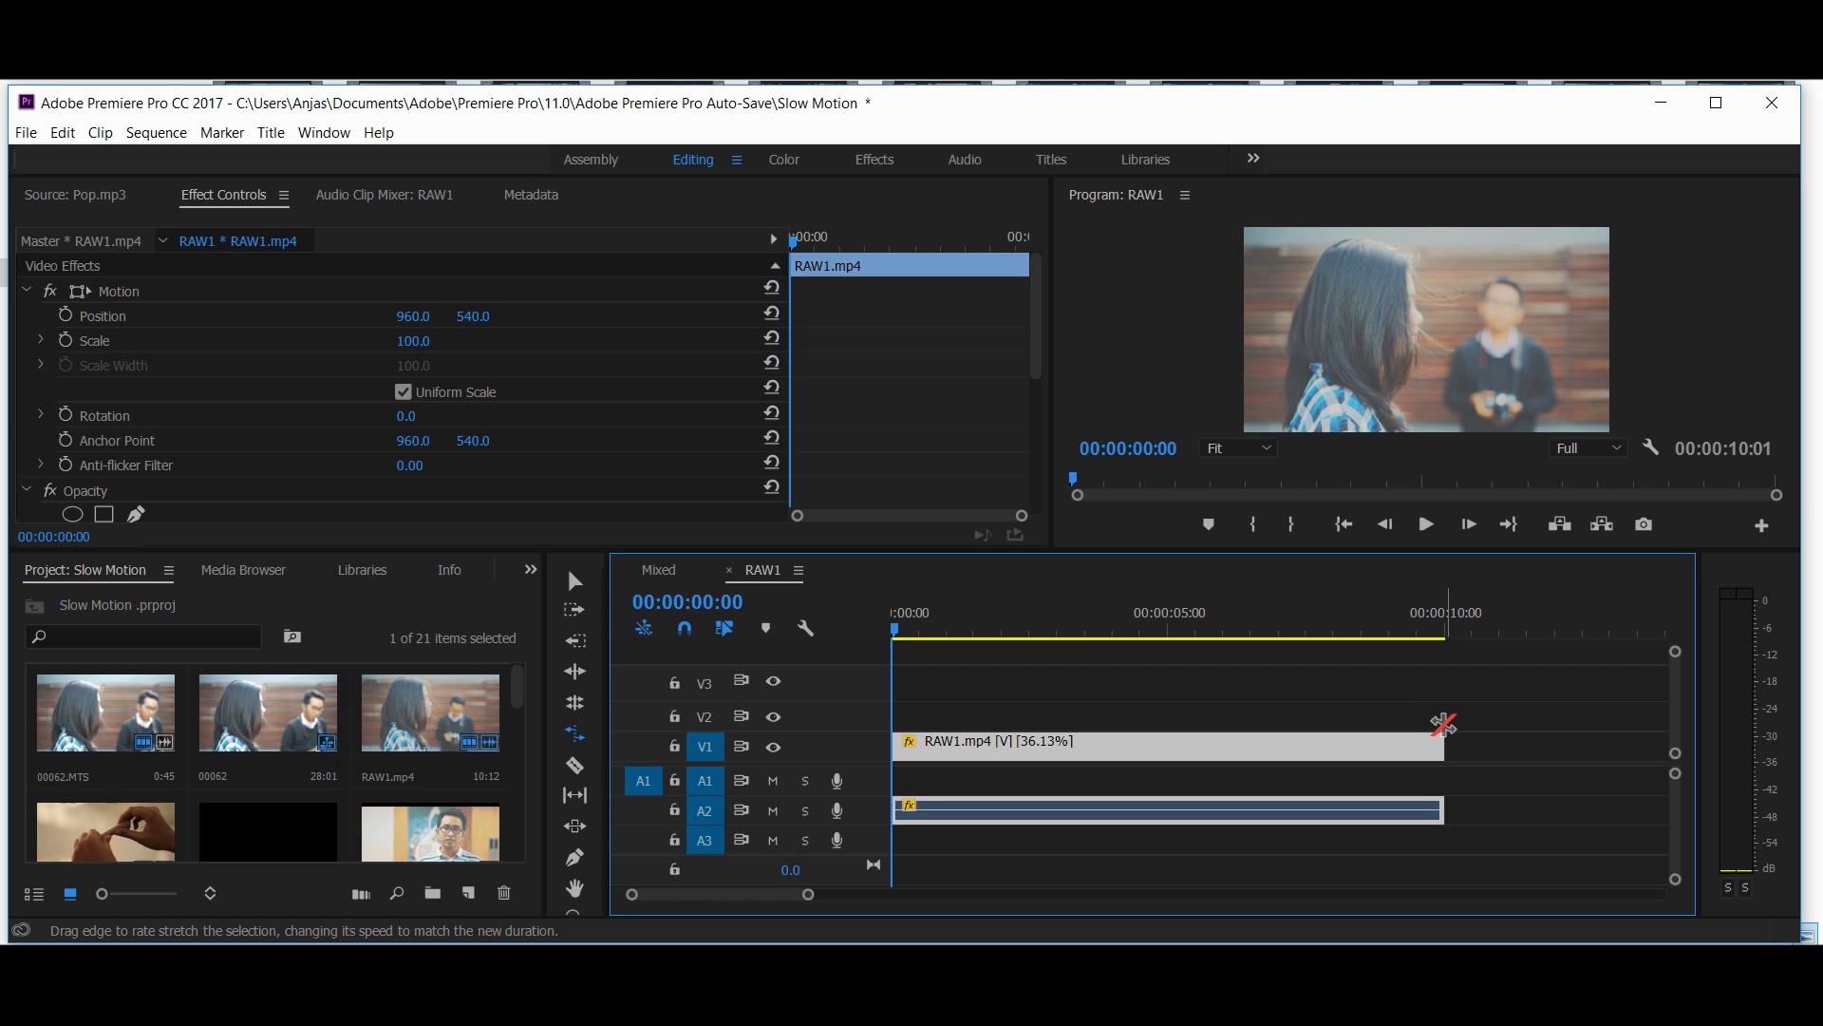
left_click(1236, 749)
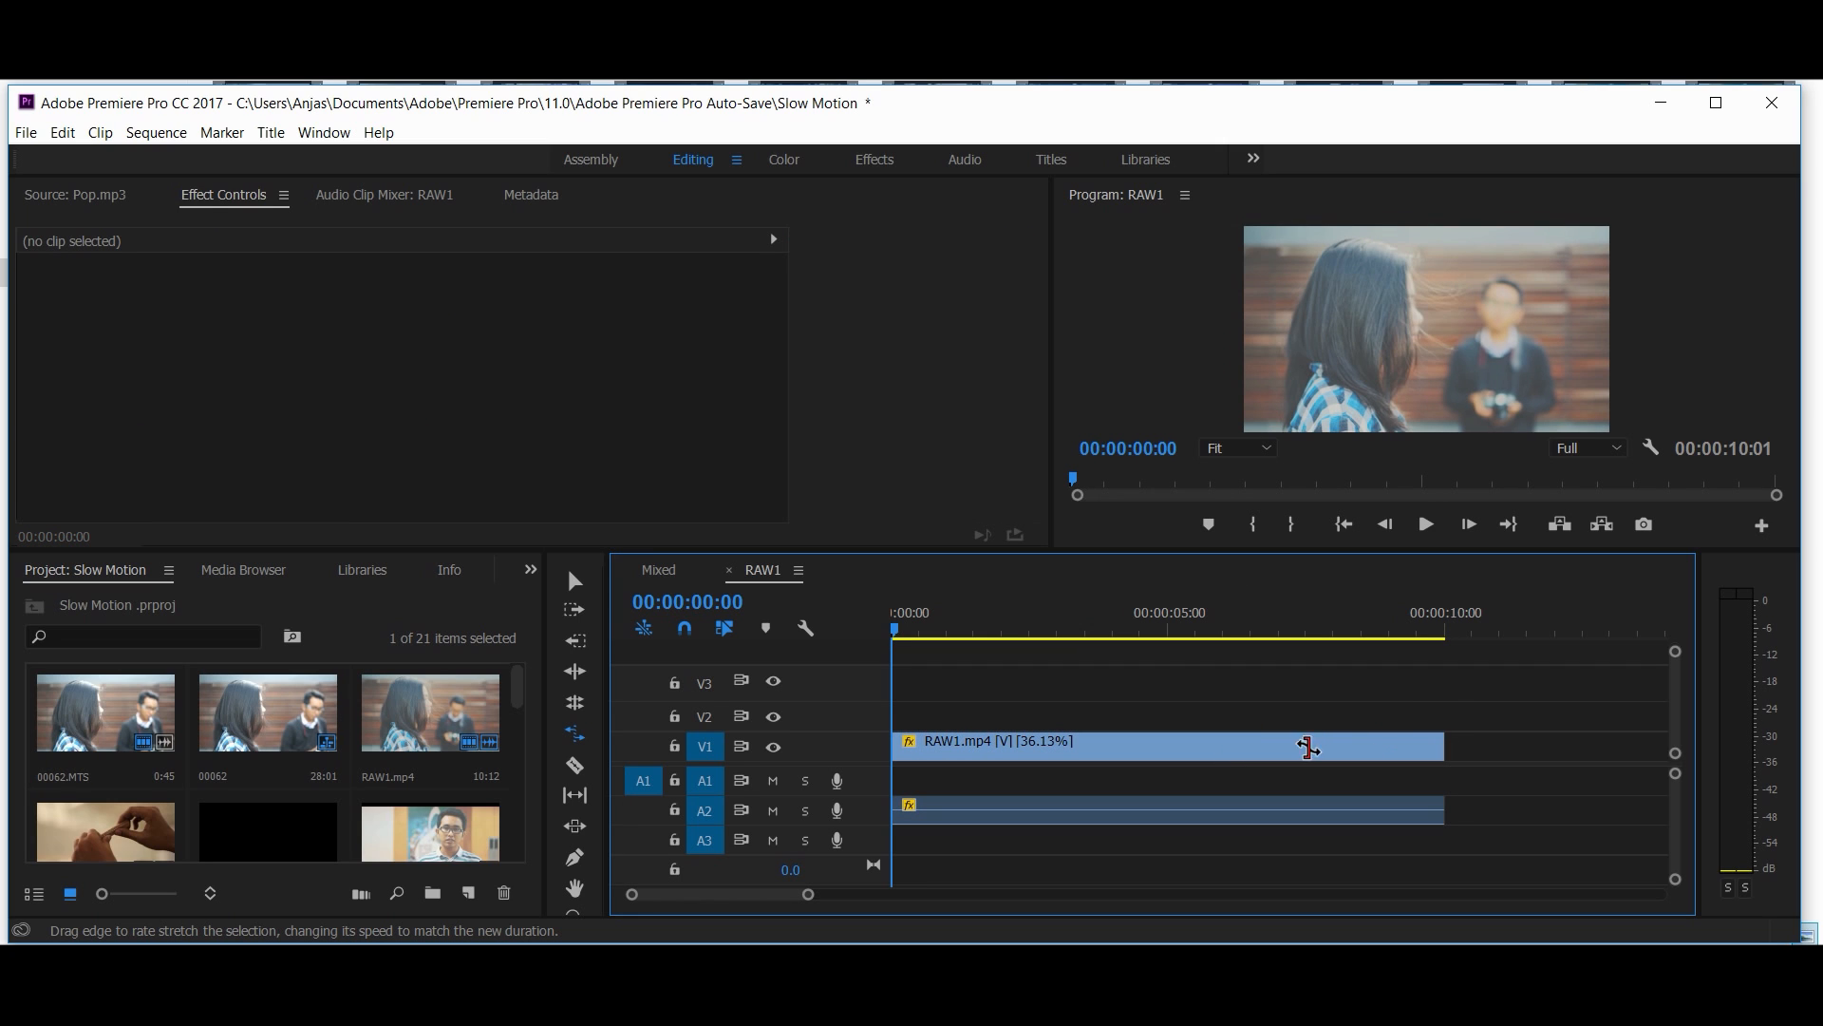
left_click_drag(1433, 741, 1398, 743)
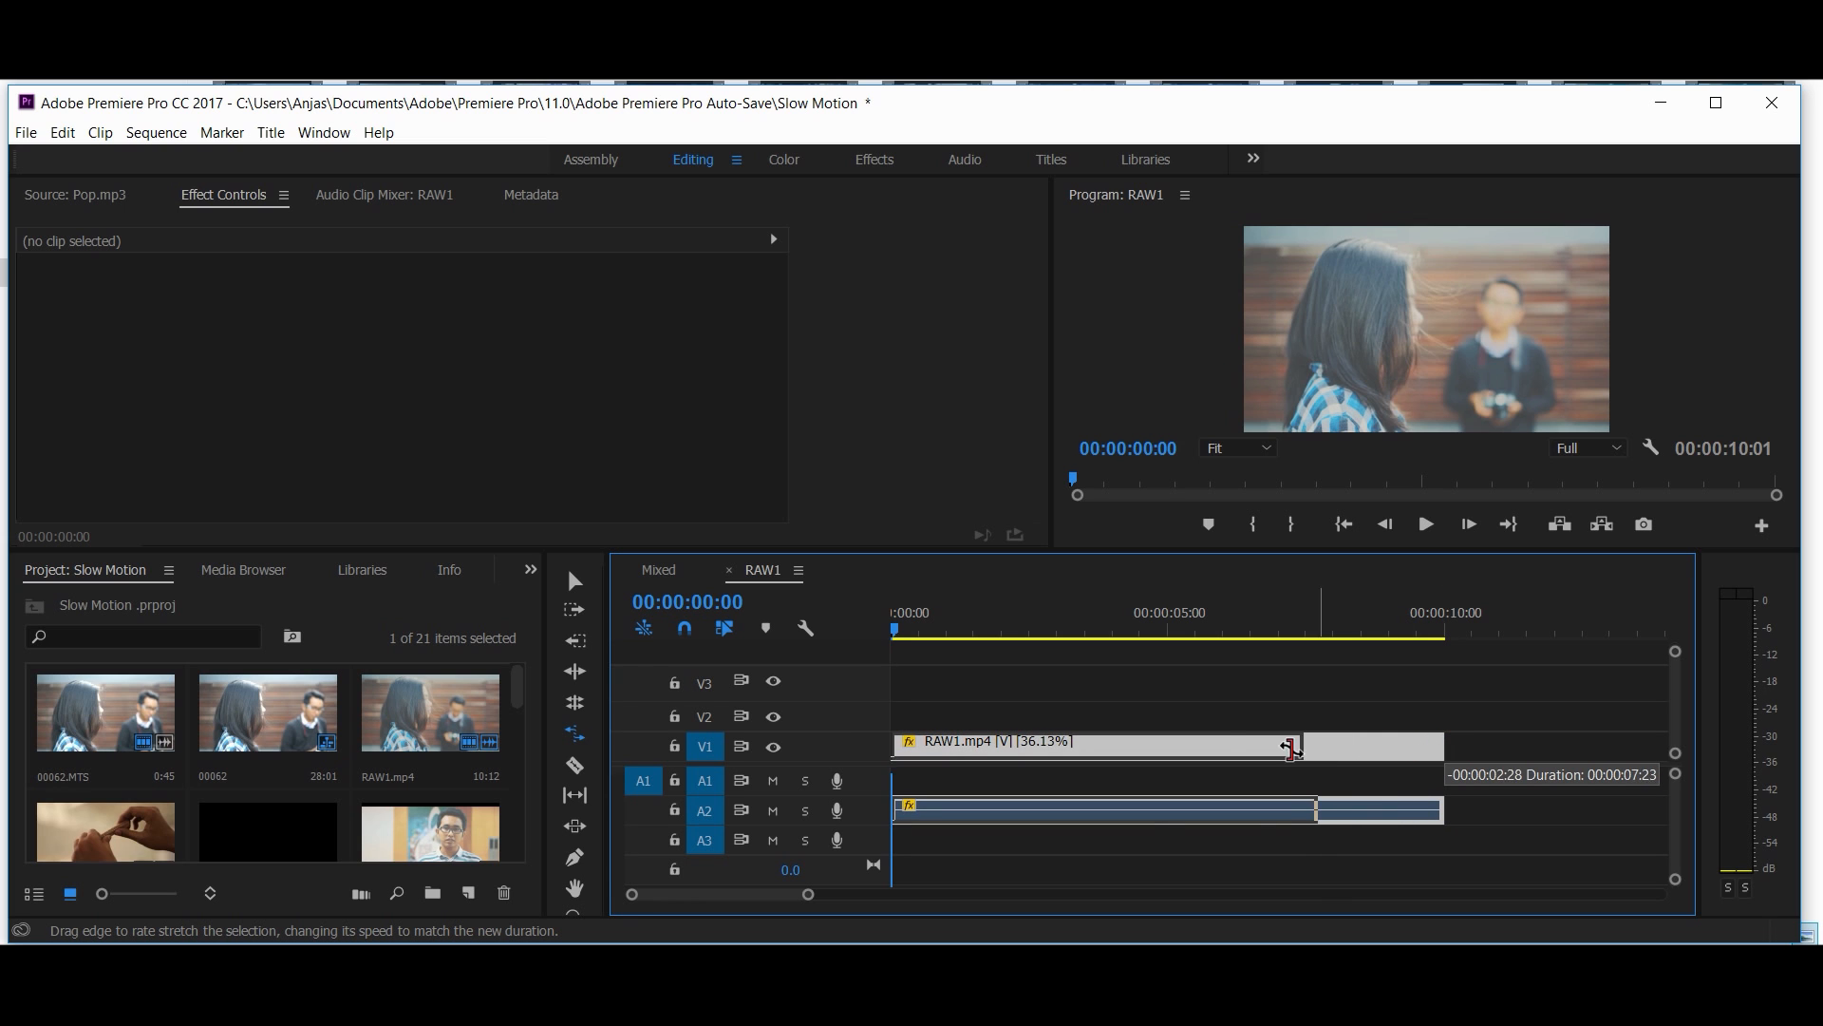
left_click_drag(1180, 746, 1333, 745)
key("v")
Step: Lower the speed line slightly in the RAW1.mp4 clip's Time Remapping effect and play back the result
key("shift+2")
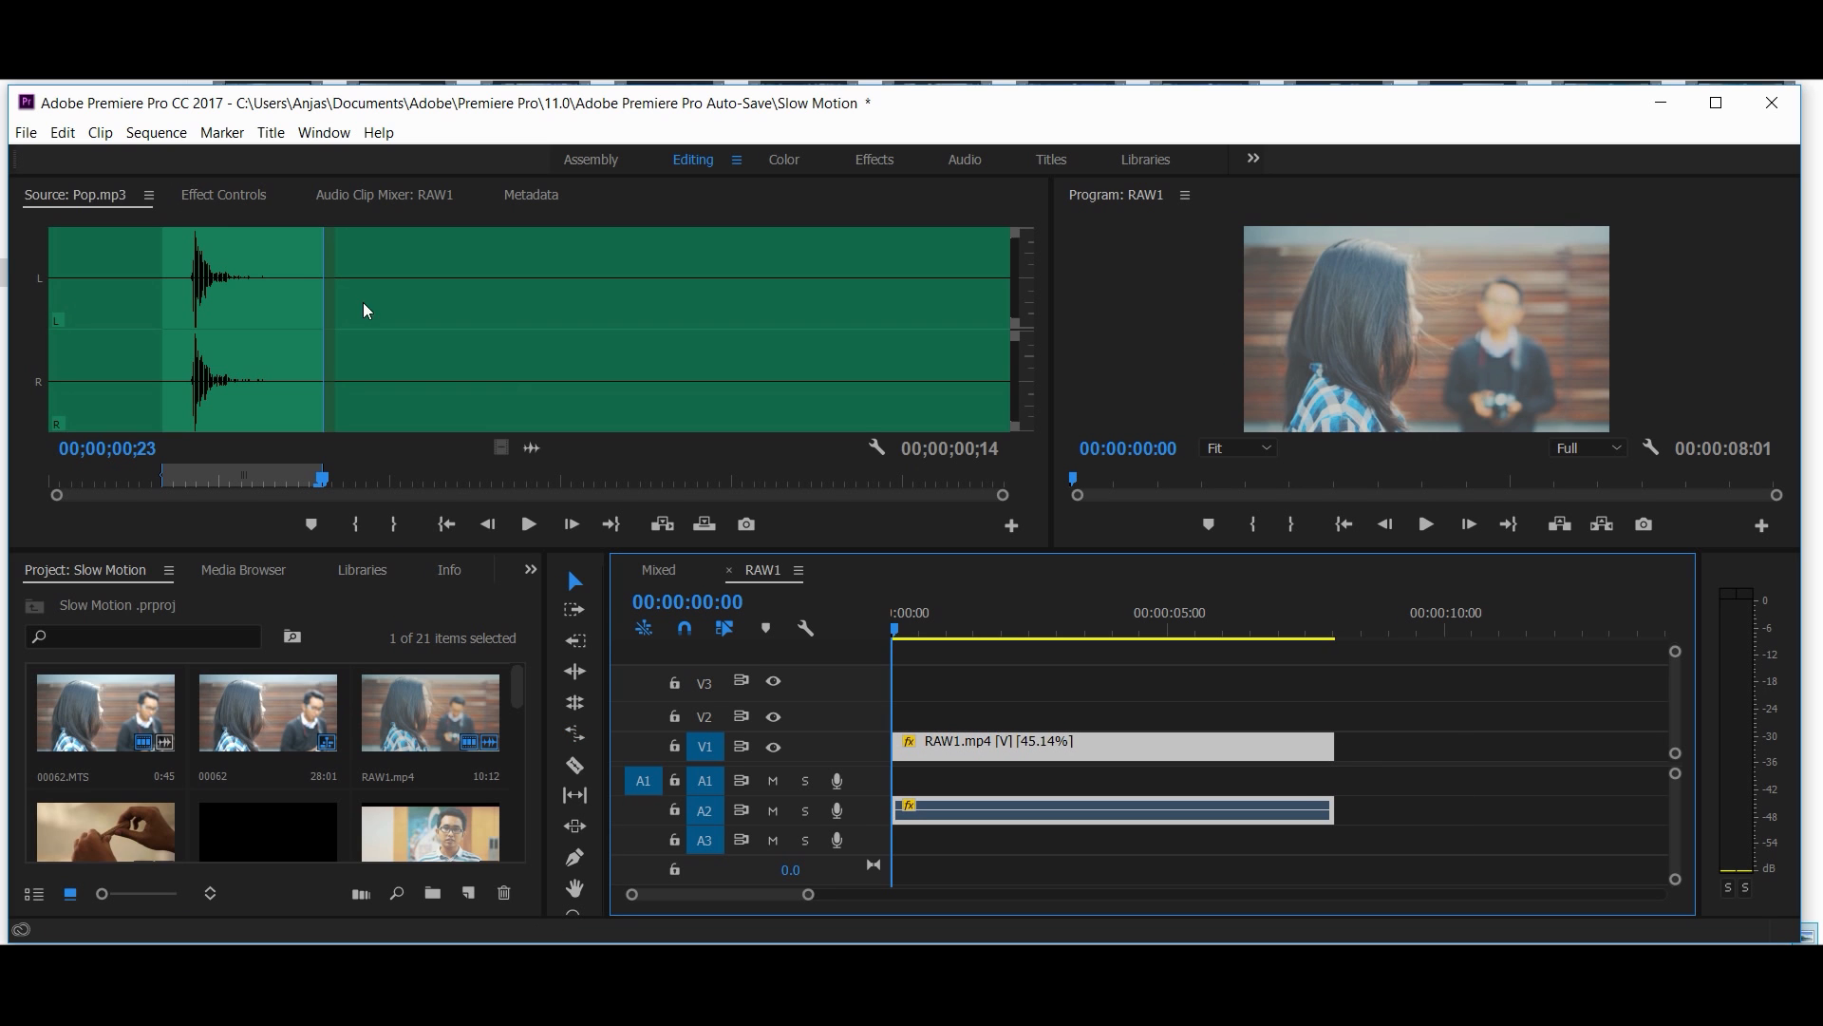
left_click(216, 196)
scroll(272, 439, "down", 4)
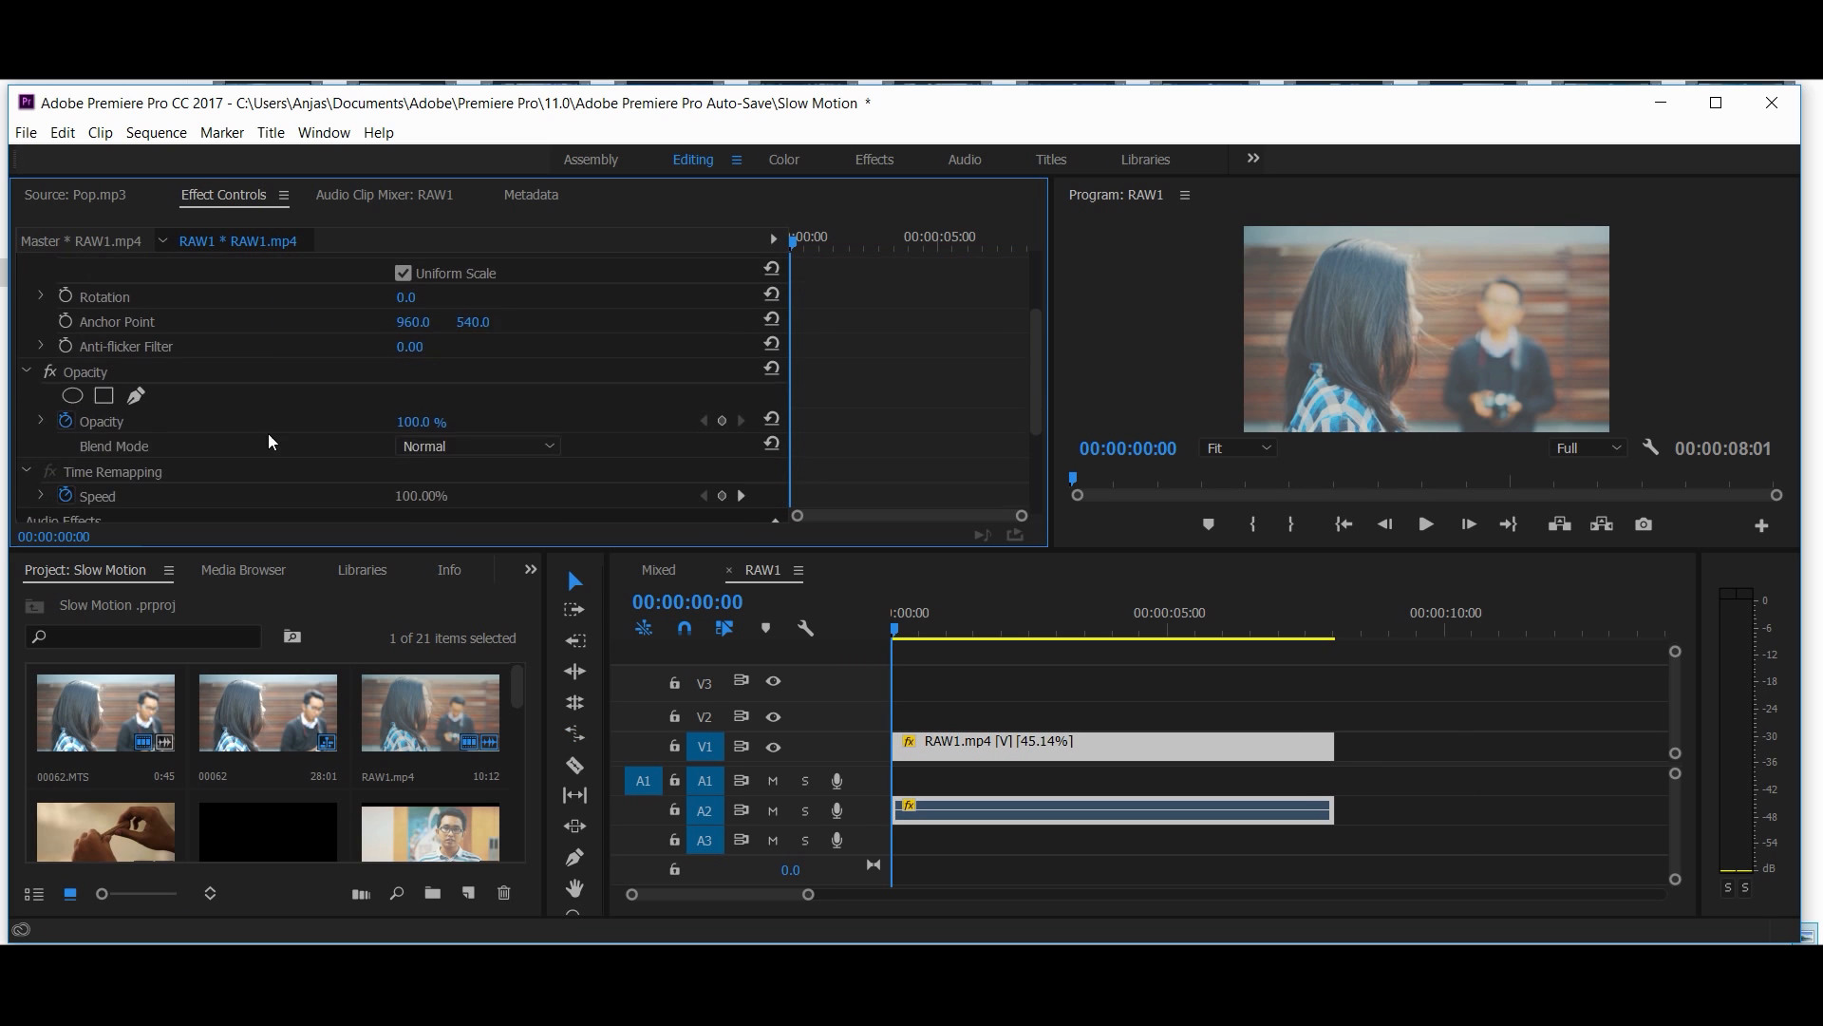
left_click(42, 443)
left_click_drag(850, 452, 855, 480)
key("space")
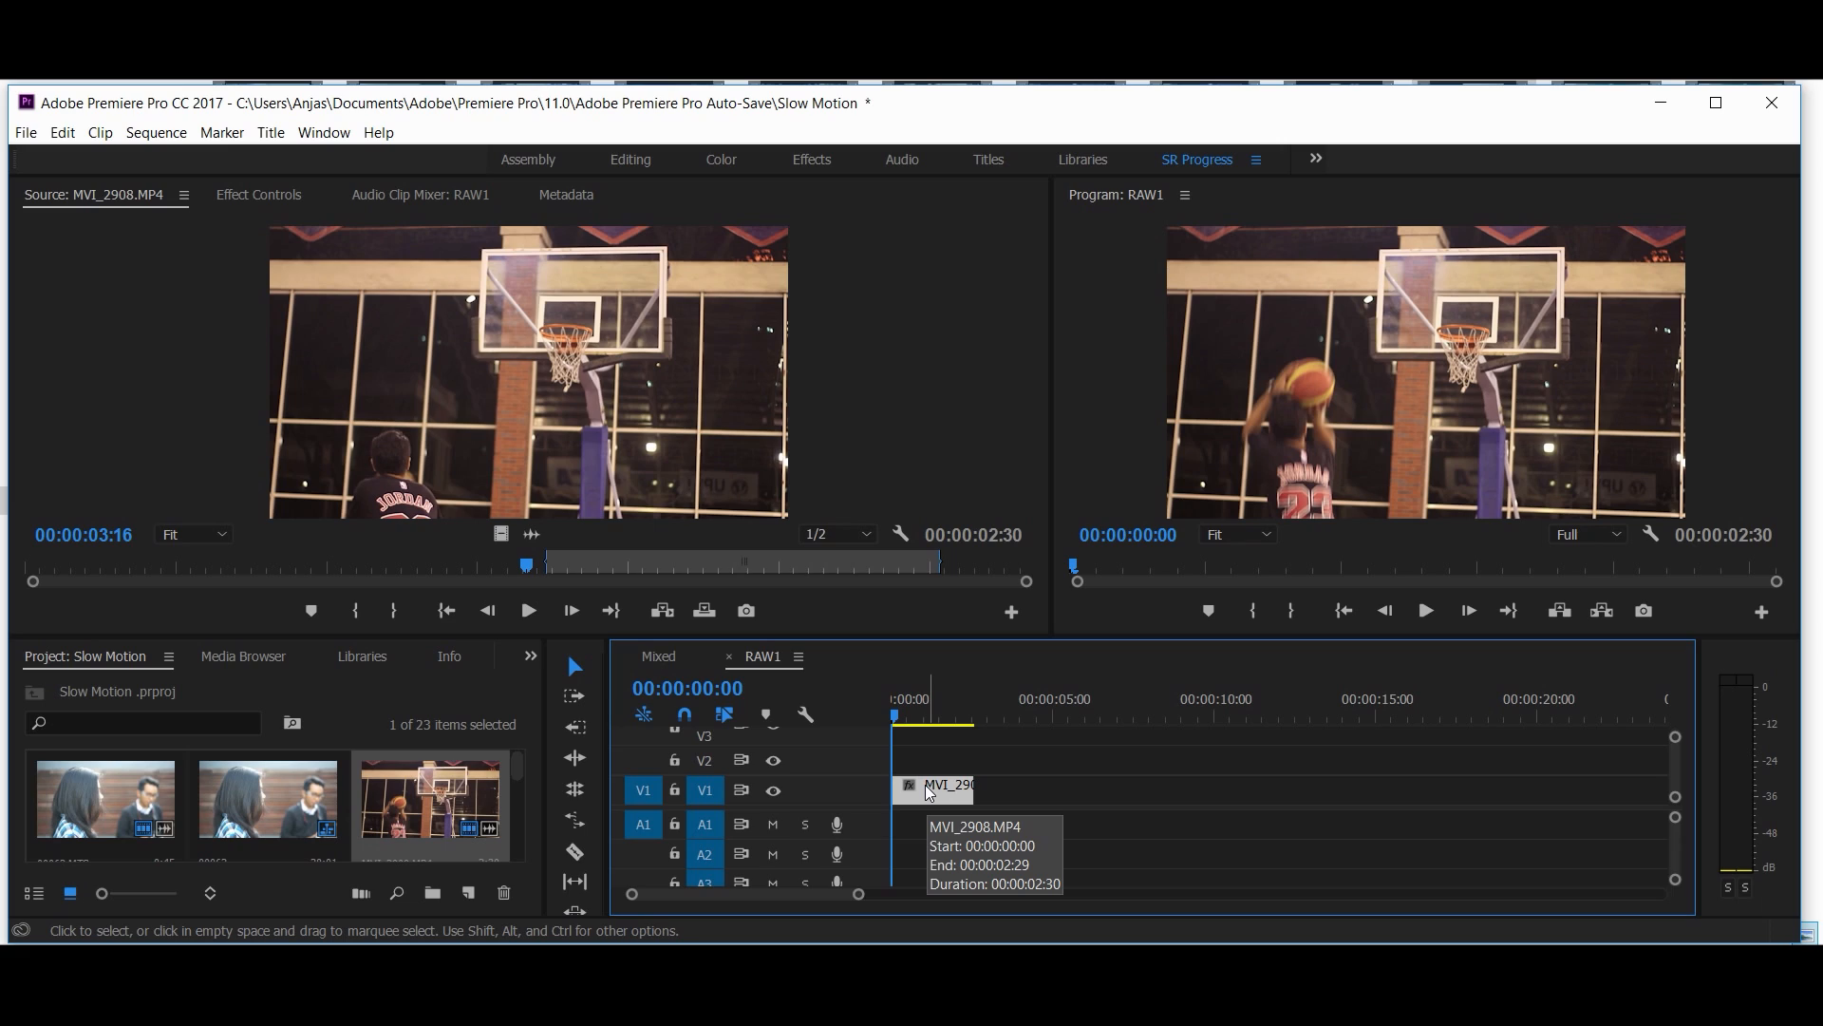
Step: Slow the MVI_2908.MP4 clip through Speed/Duration to a length of 00:00:03:36 and play it back
right_click(930, 794)
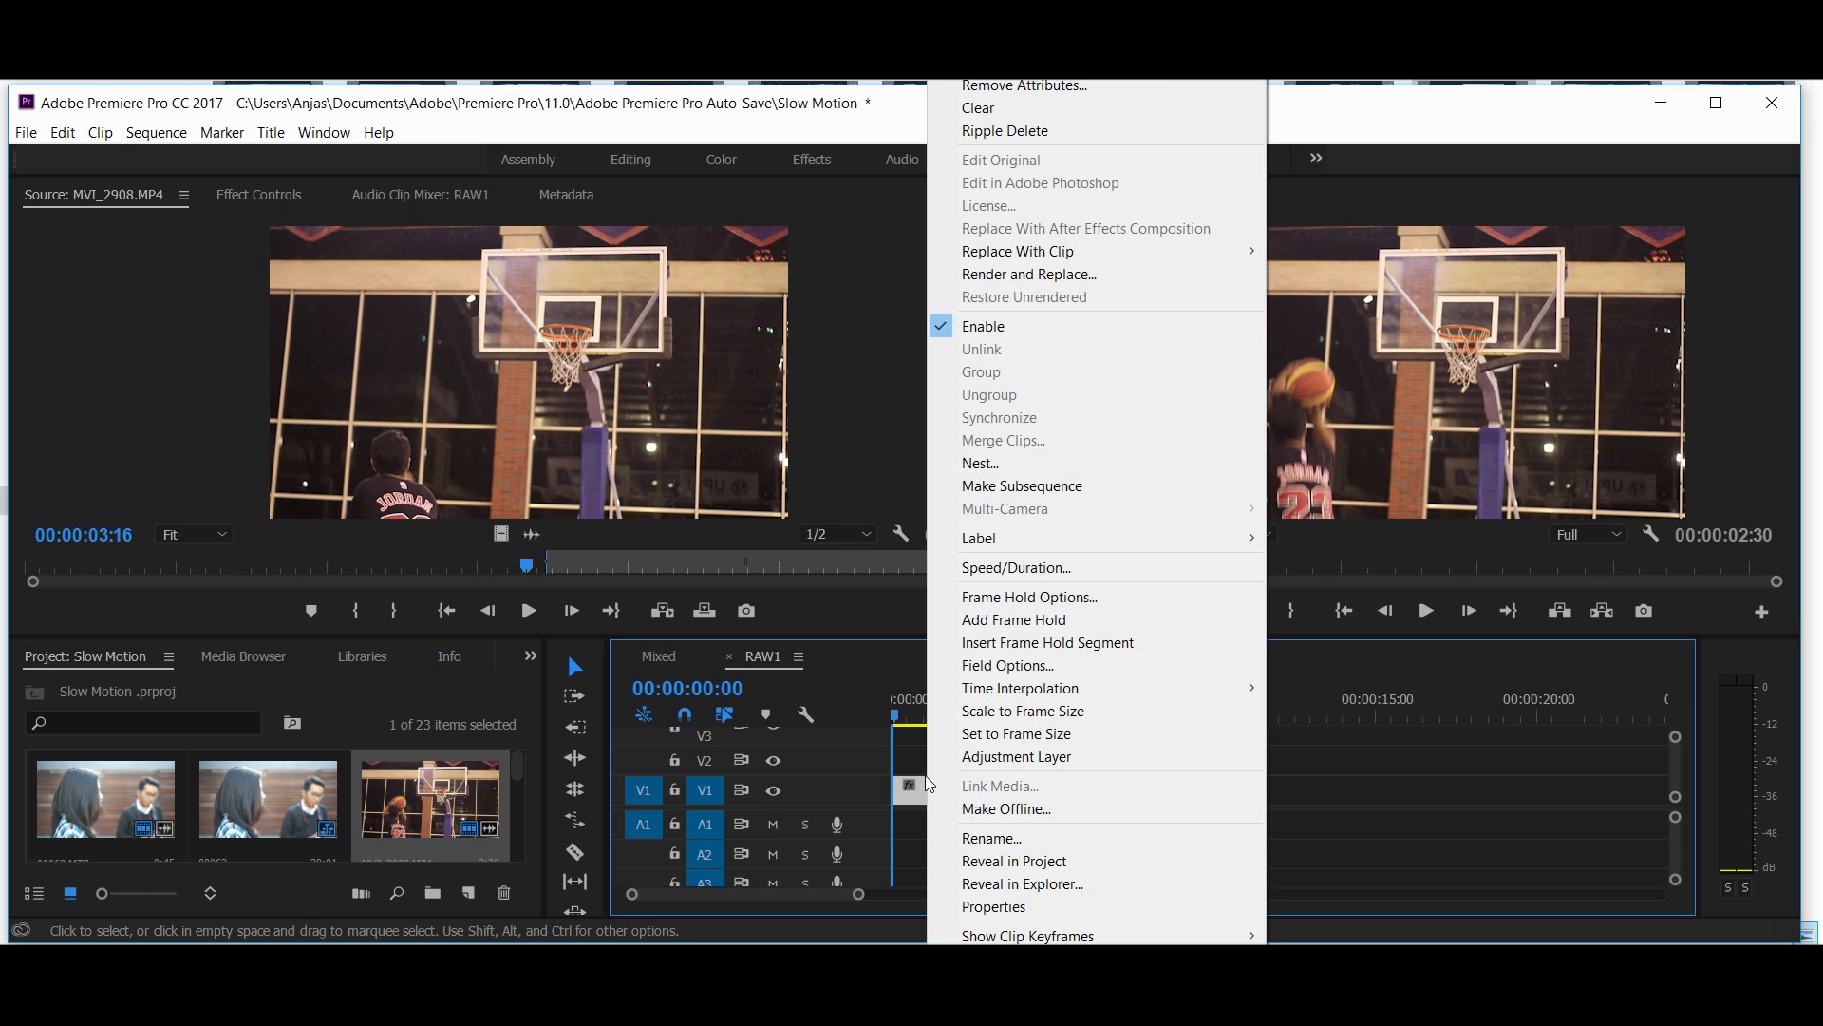
left_click(981, 568)
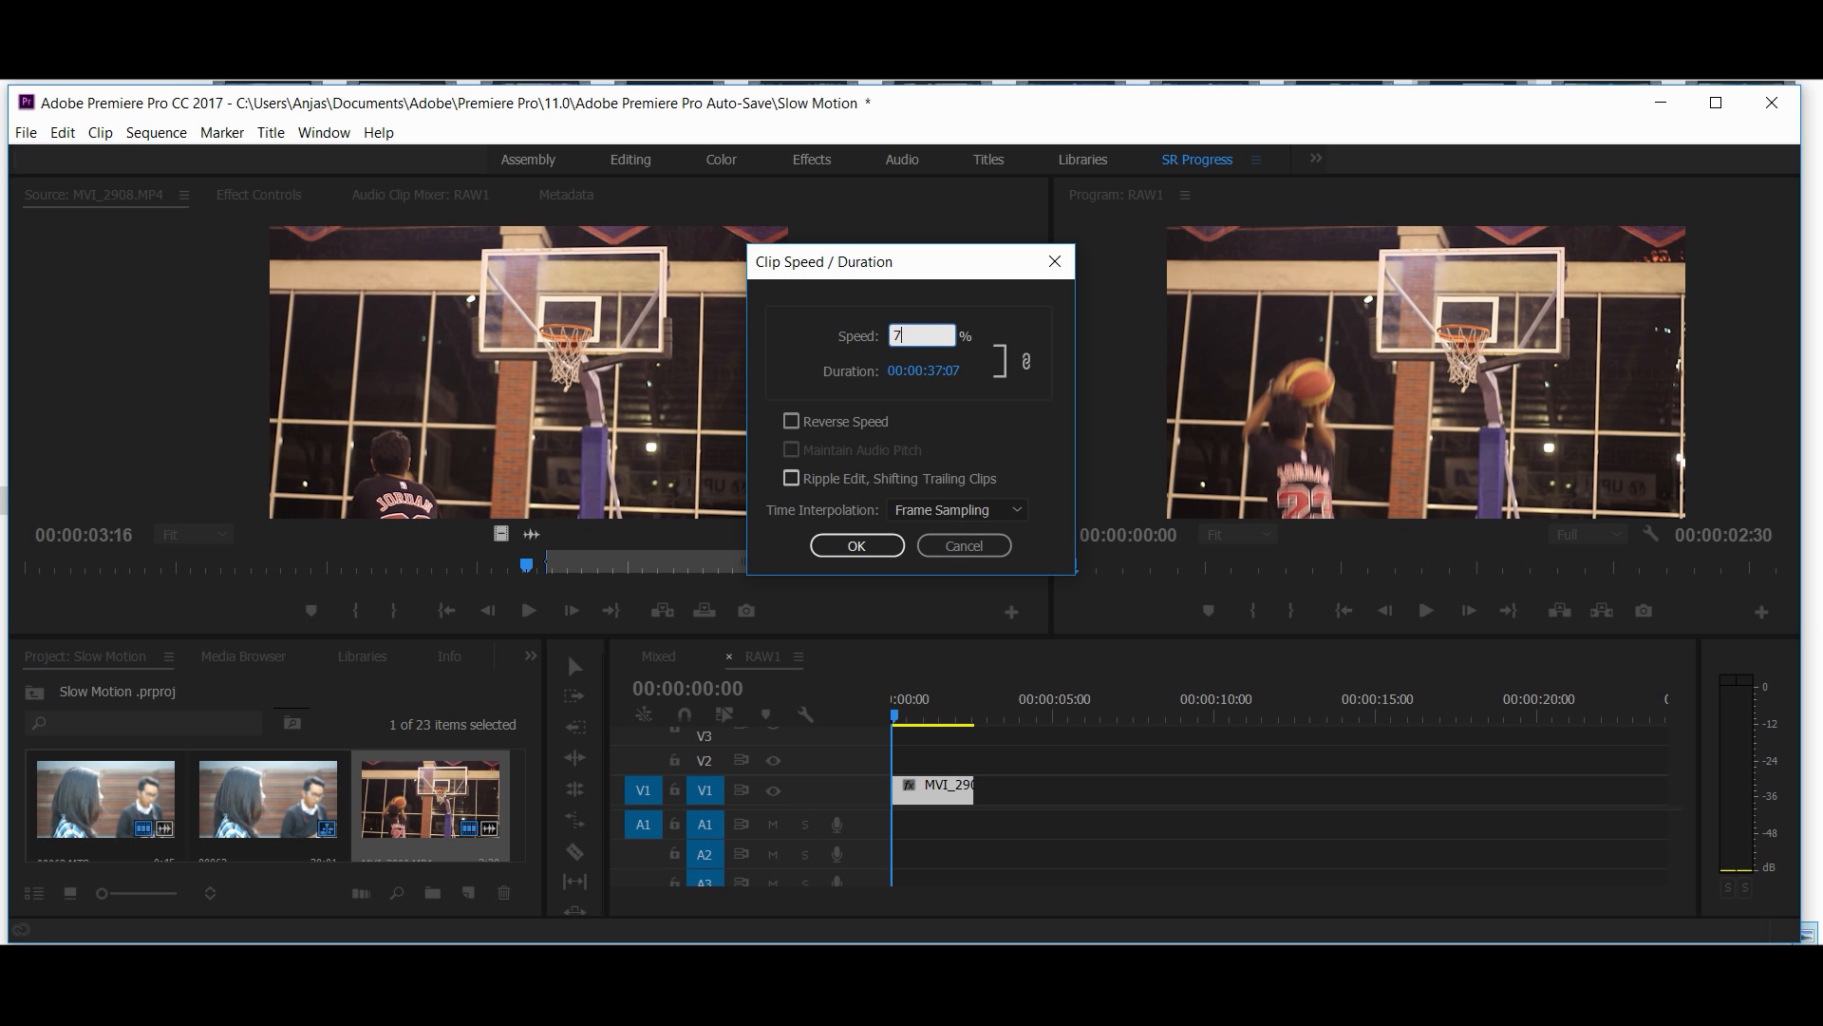
key("Return")
key("space")
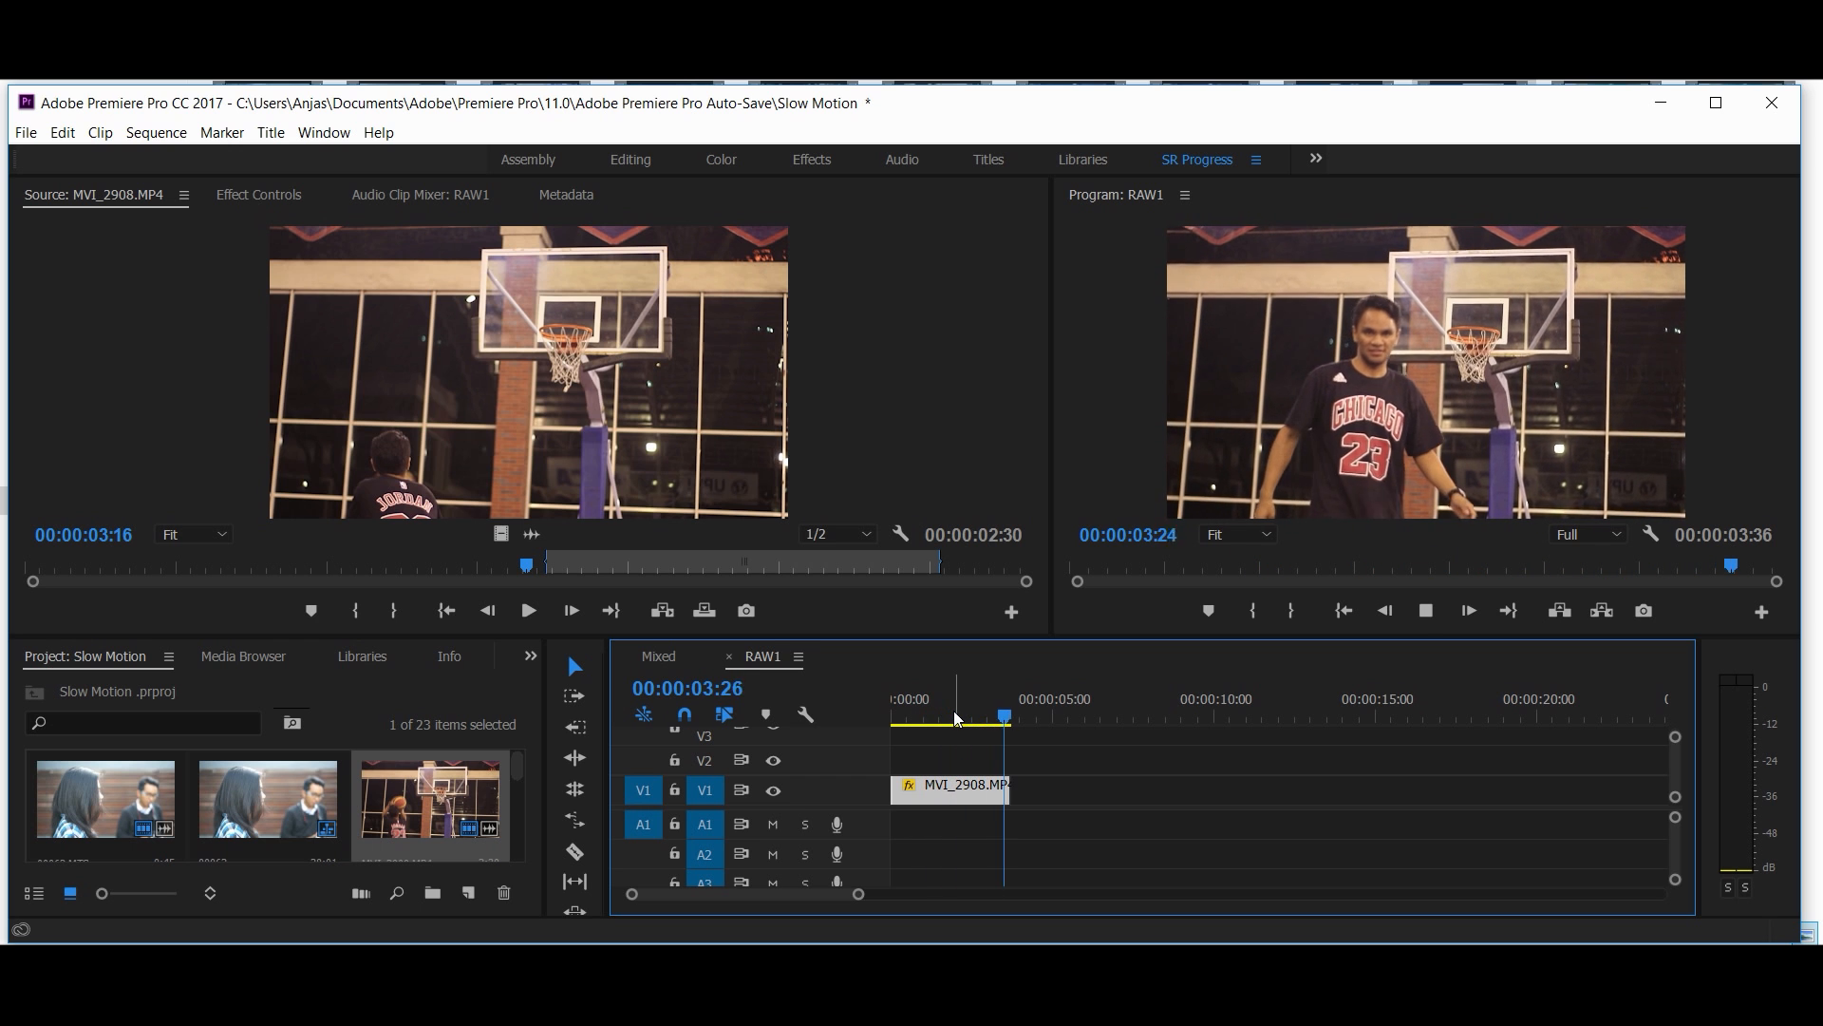
Step: Set the MVI_2908.MP4 clip's speed to 60% and play it back repeatedly from the sequence start
right_click(946, 790)
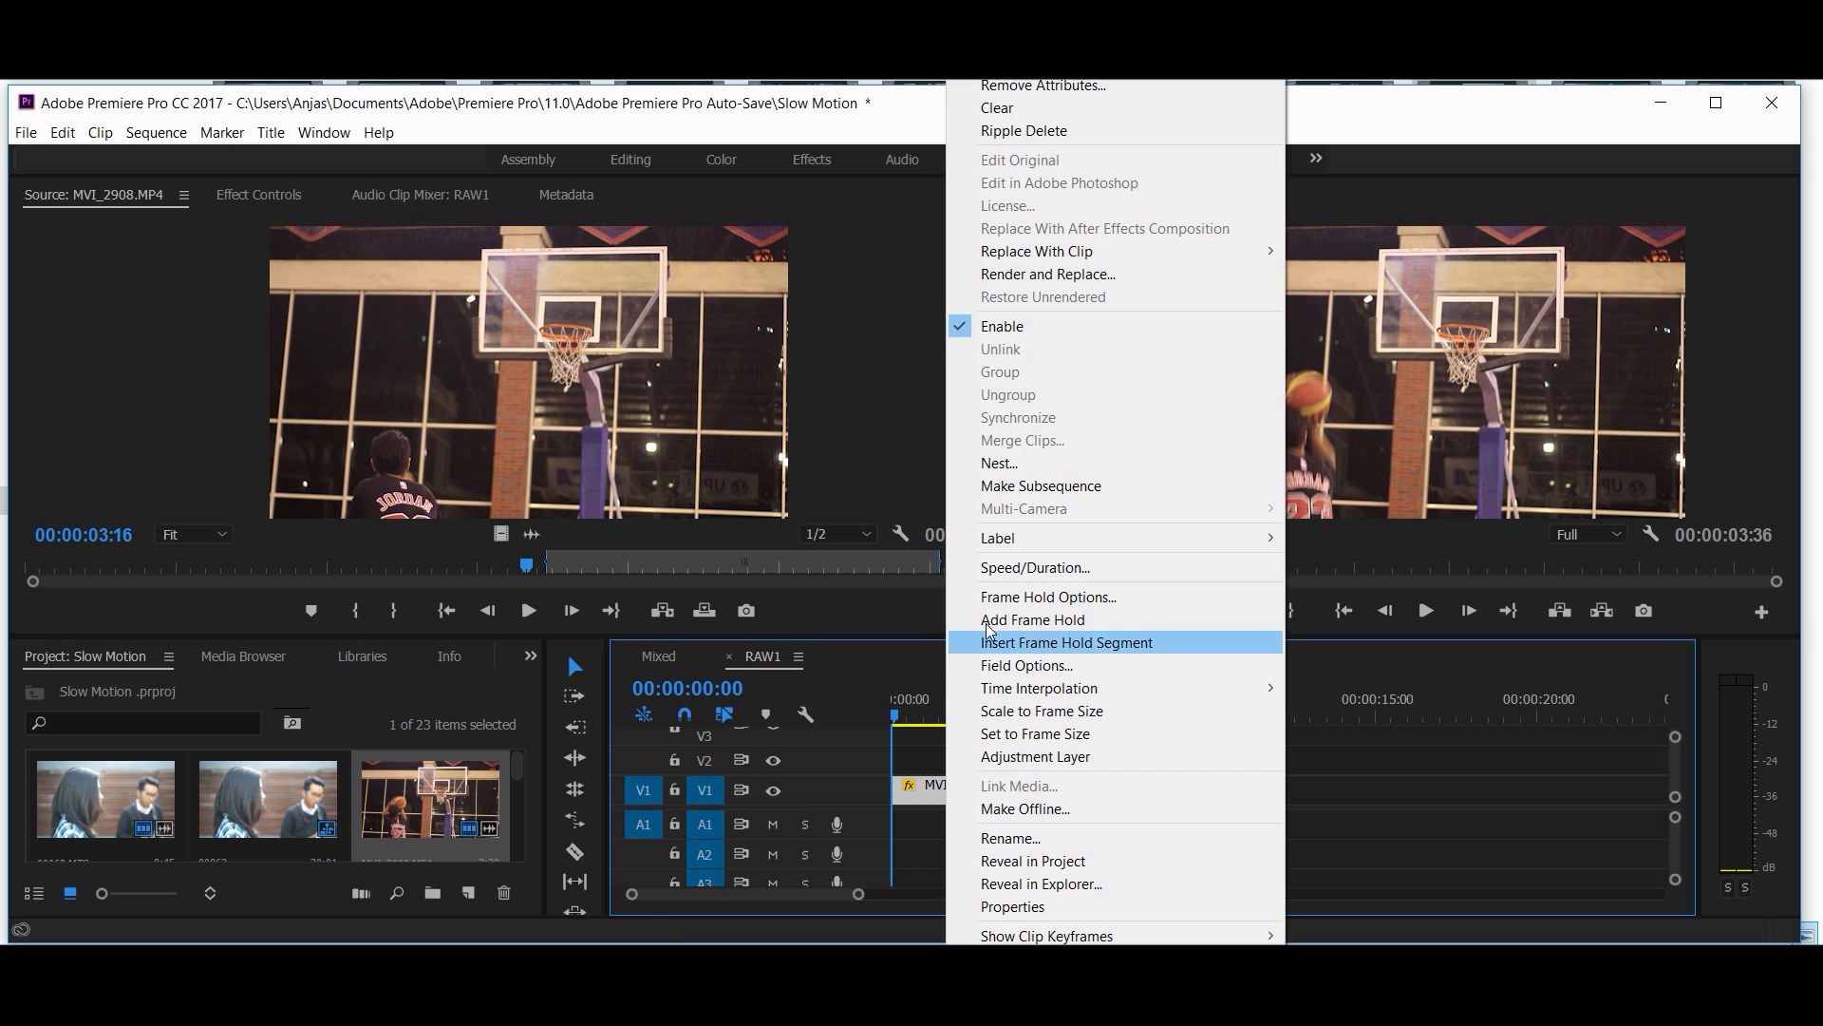
left_click(997, 569)
type("60")
key("Return")
key("space")
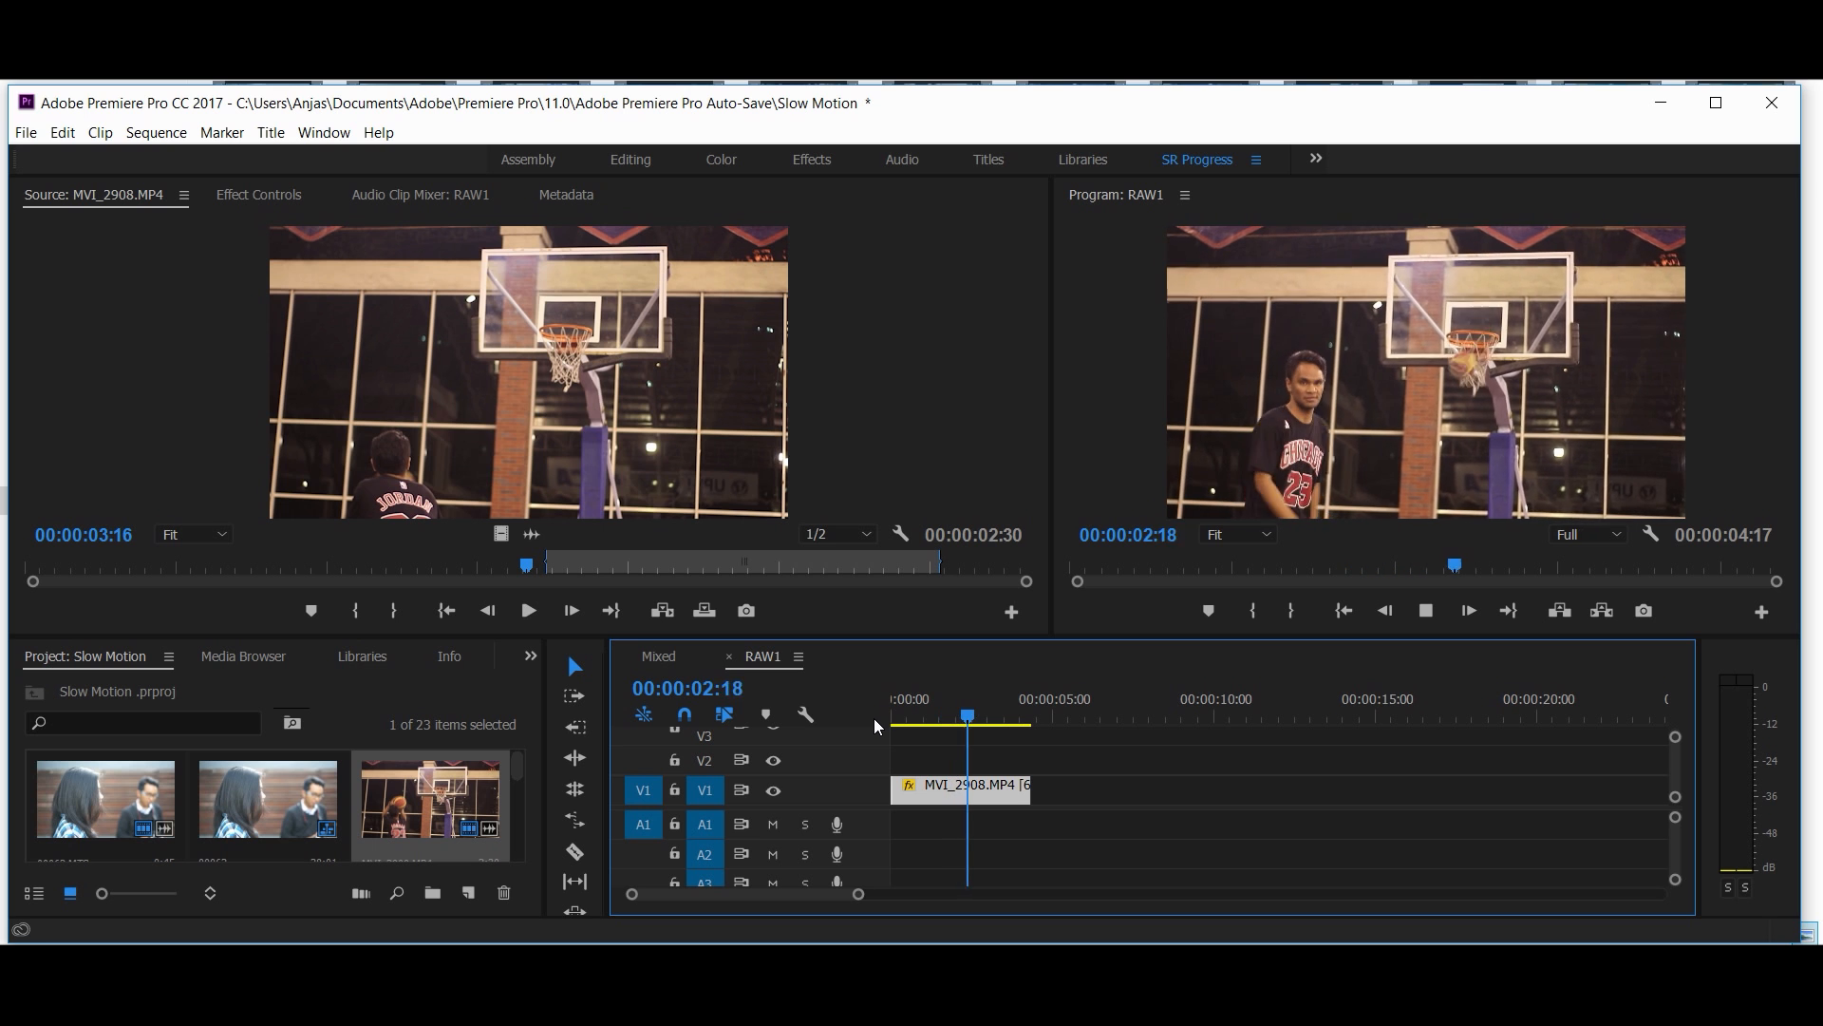
left_click(896, 717)
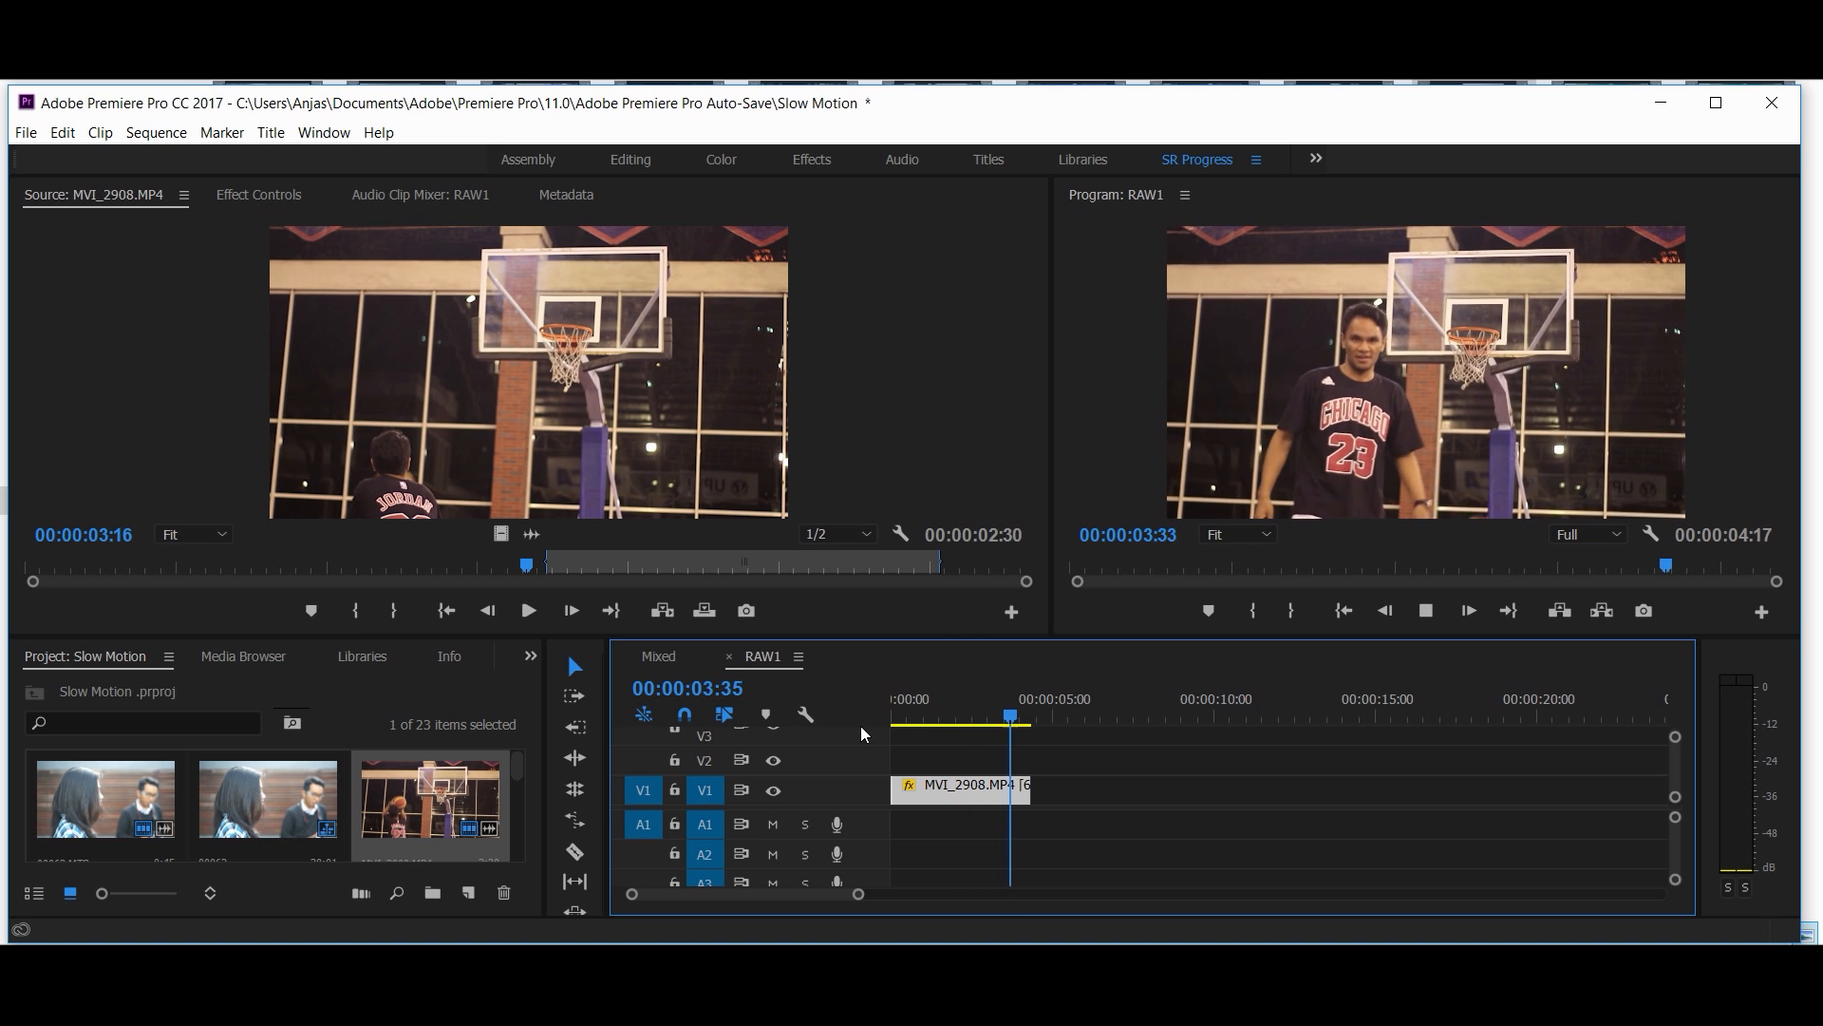
left_click(894, 713)
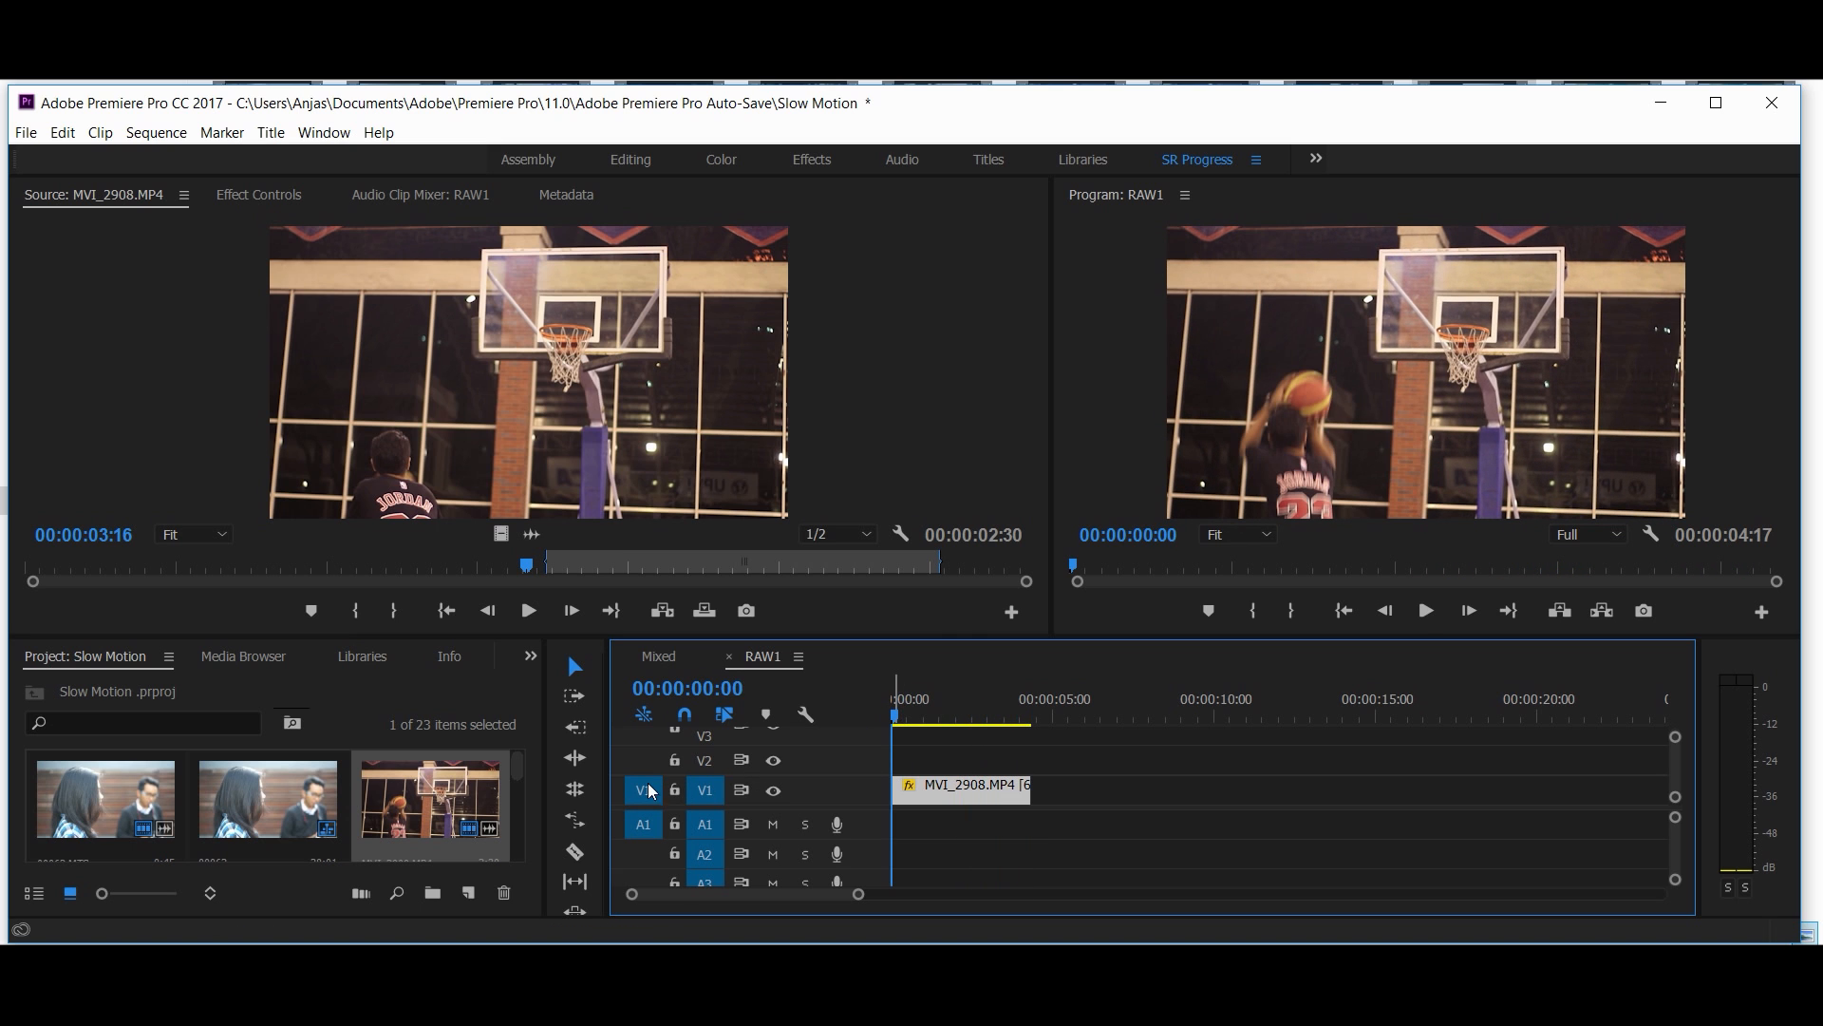
Step: Rate-stretch the MVI_2908.MP4 clip to 55.4% speed, and set its speed to 14% through Speed/Duration
left_click(579, 816)
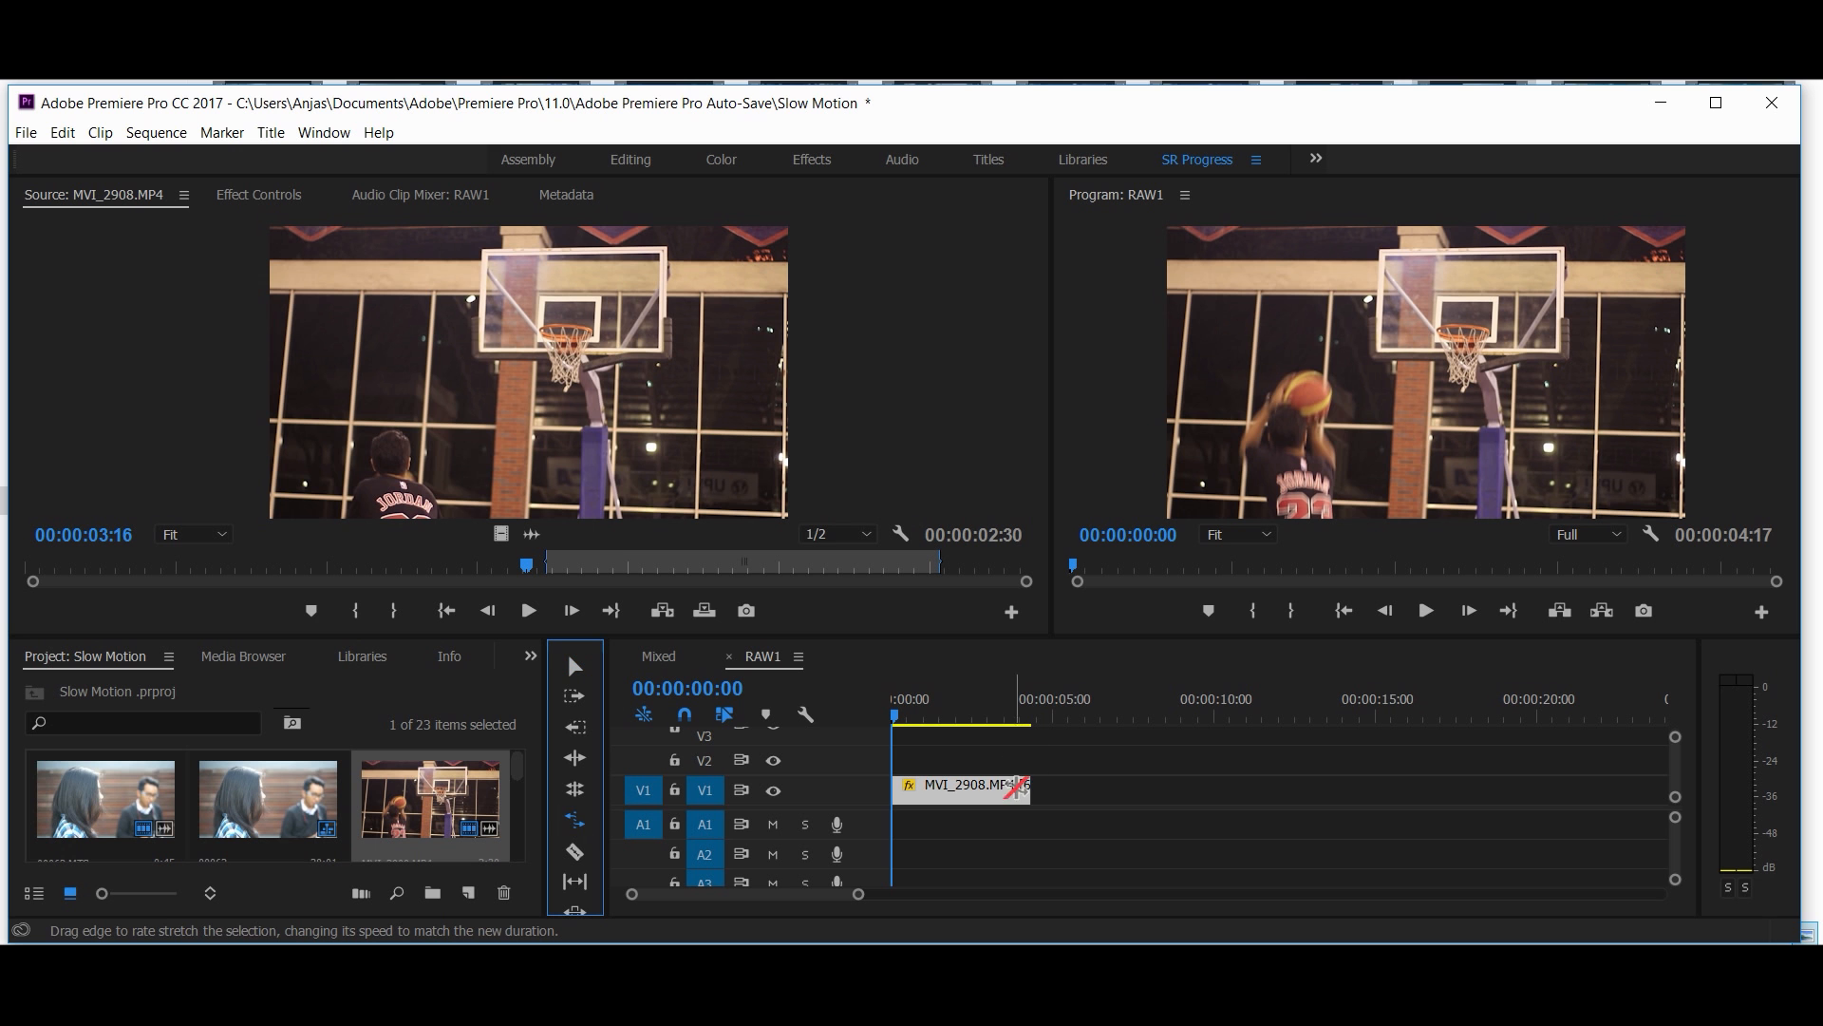
left_click_drag(1027, 788, 1052, 790)
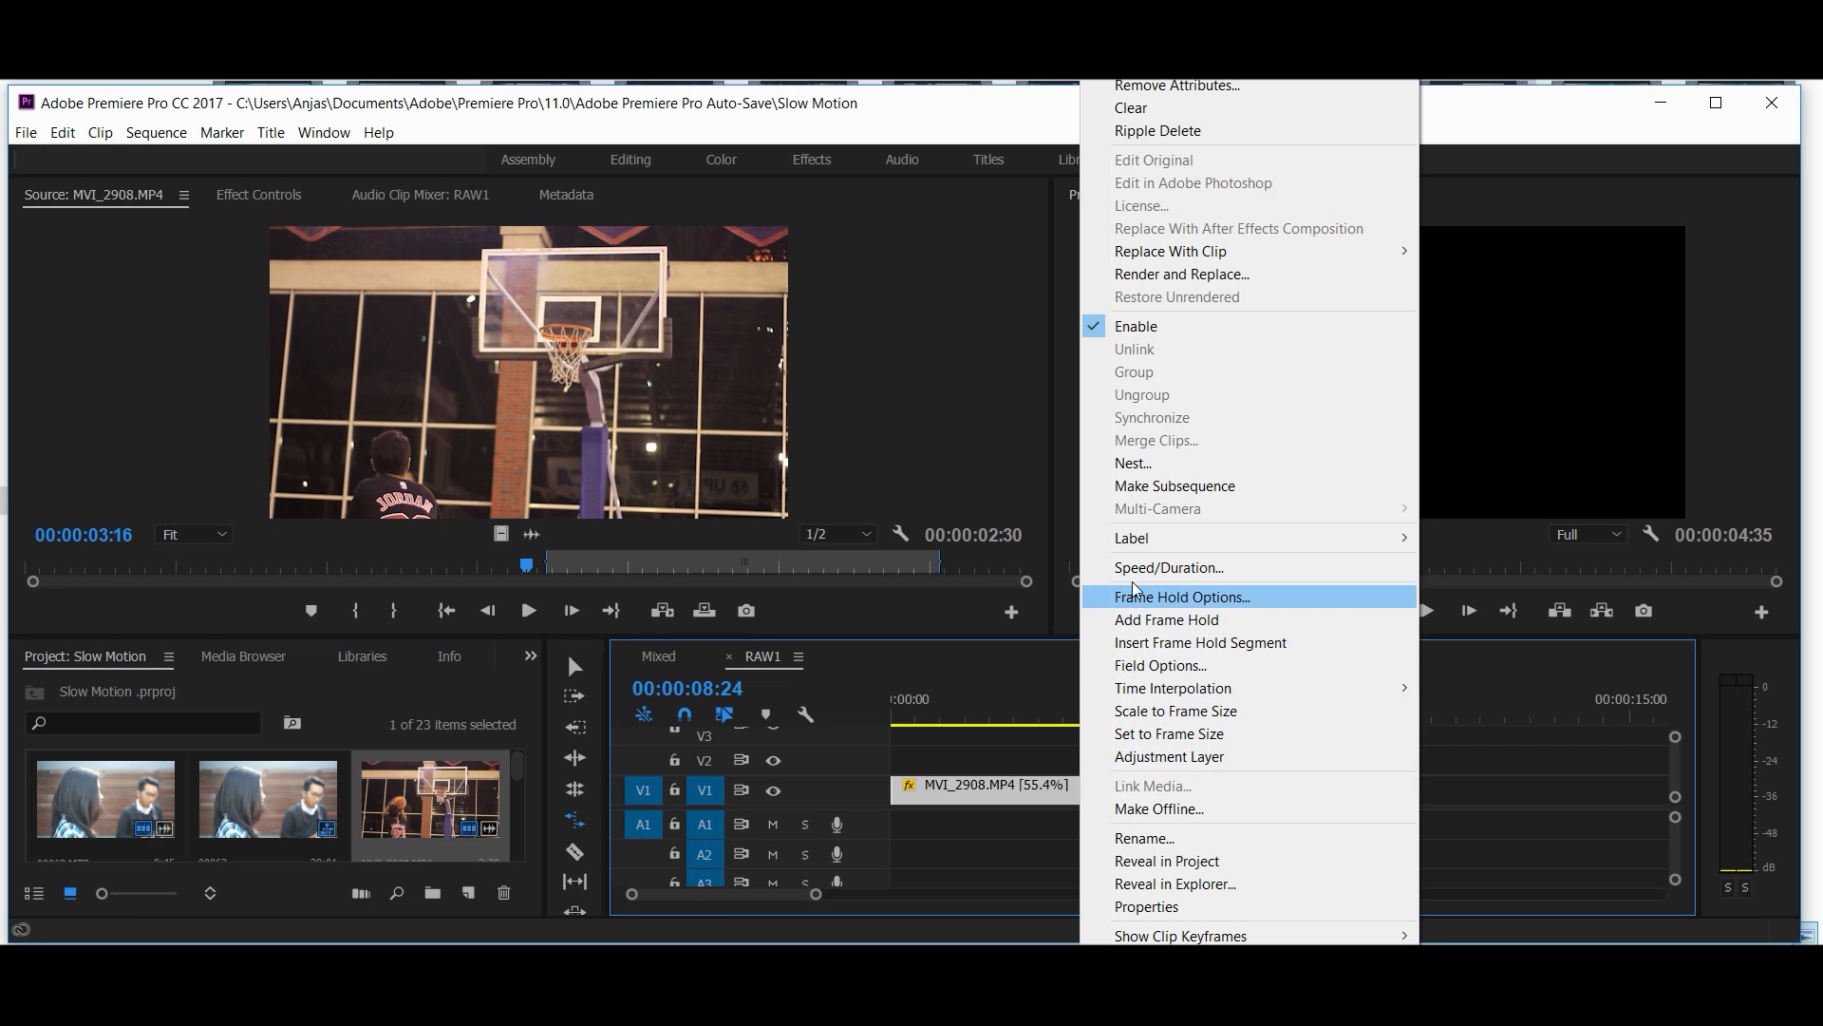
left_click(1138, 567)
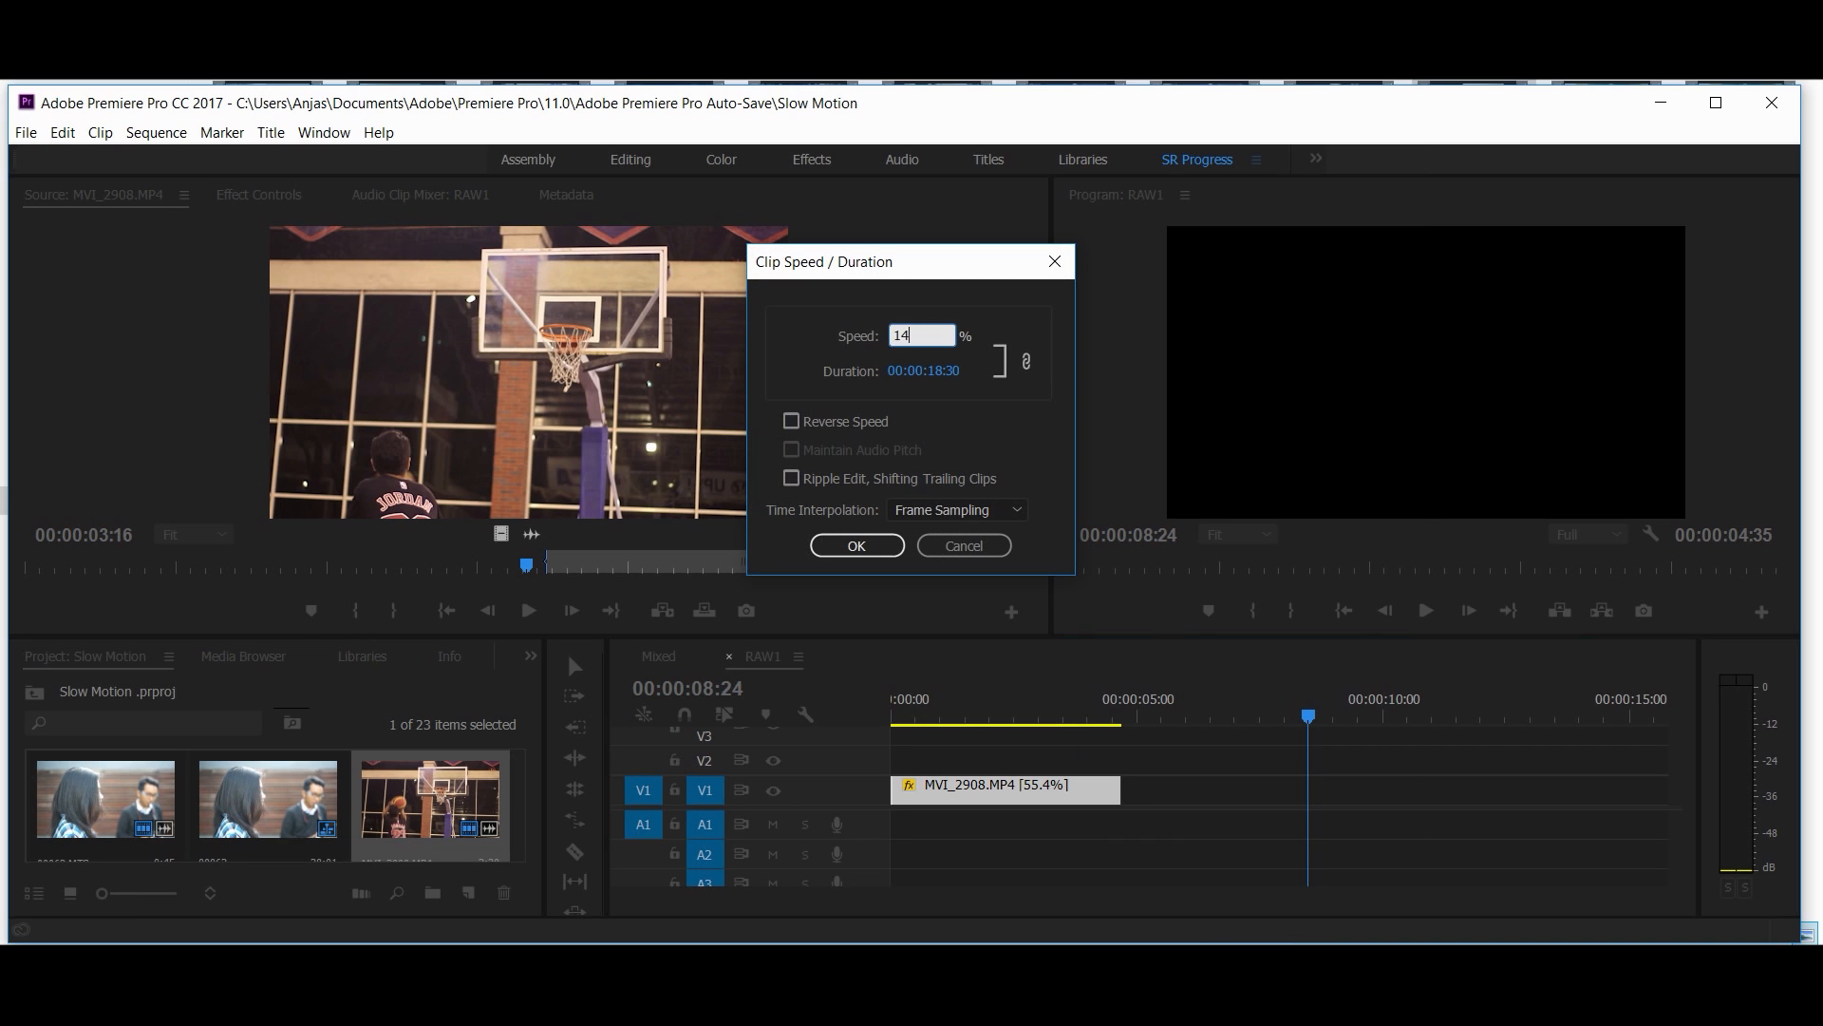
key("Return")
Step: Trim the MVI_2908.MP4 clip so that it starts at 00:00:07:30 and ends at 00:00:14:33, using playback to find the end
key("r")
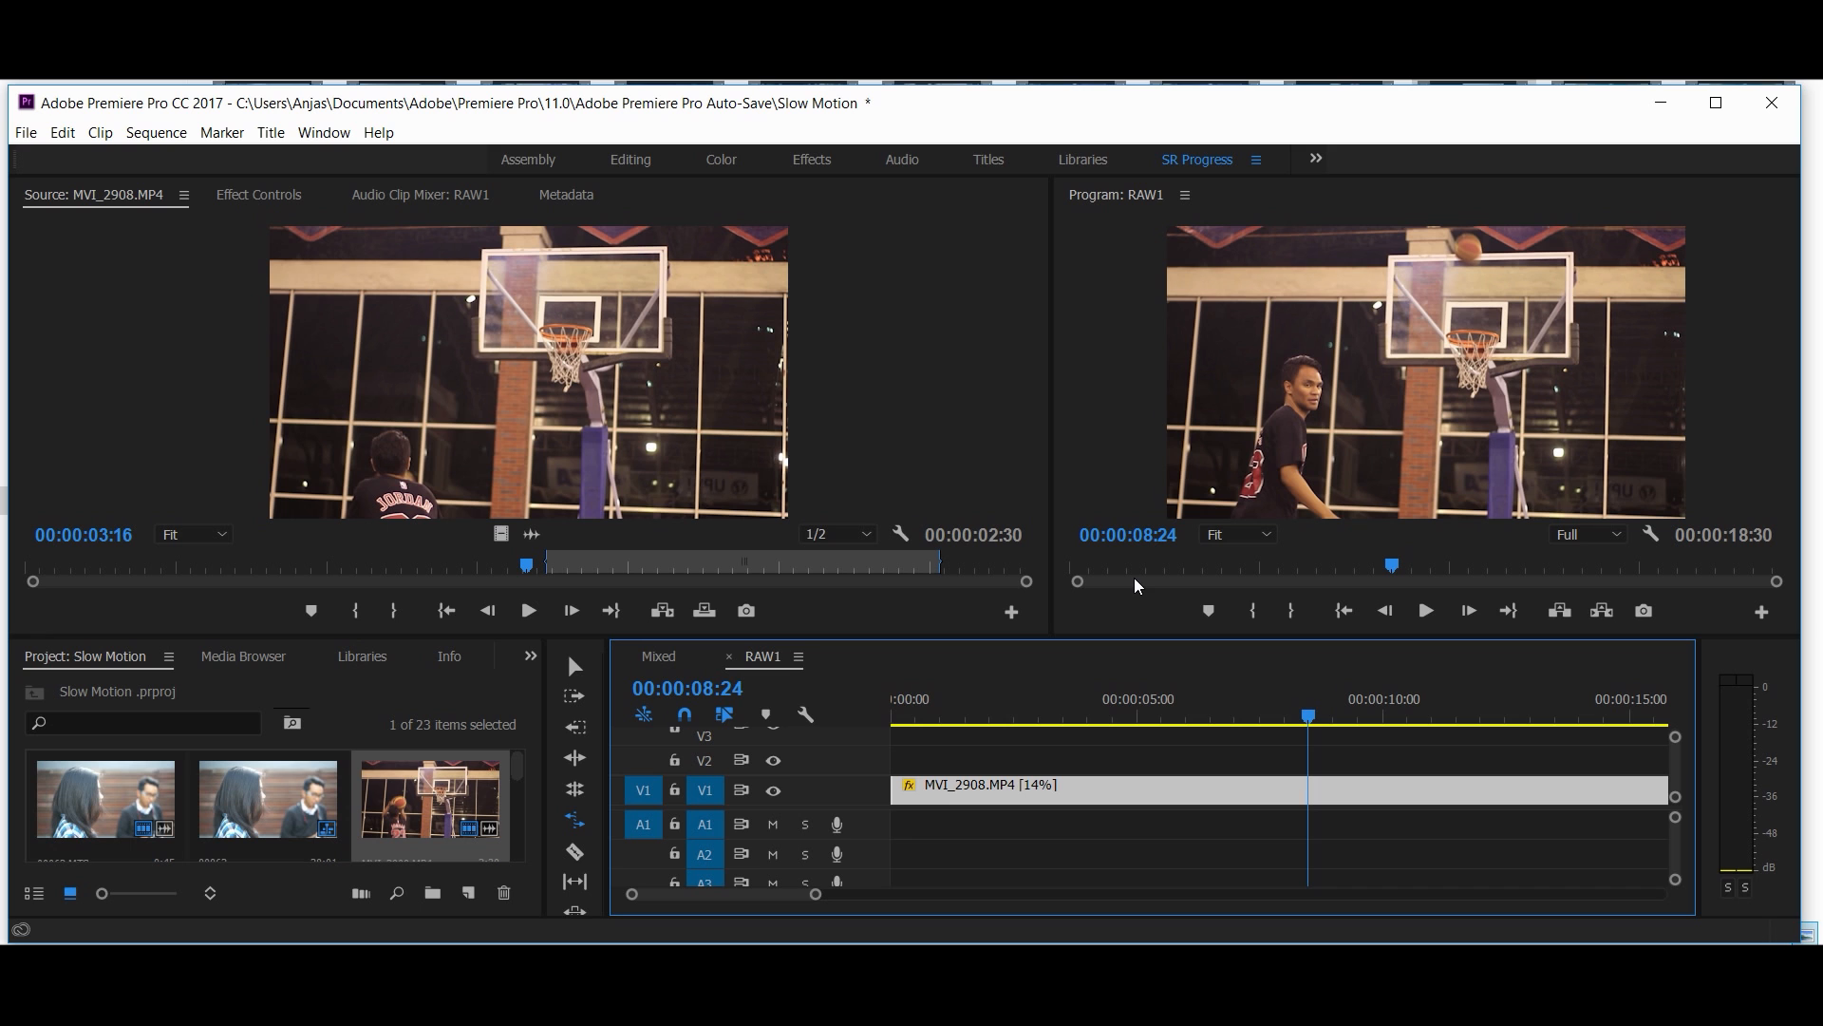
scroll(1248, 740, "down", 1)
left_click_drag(896, 787, 1138, 788)
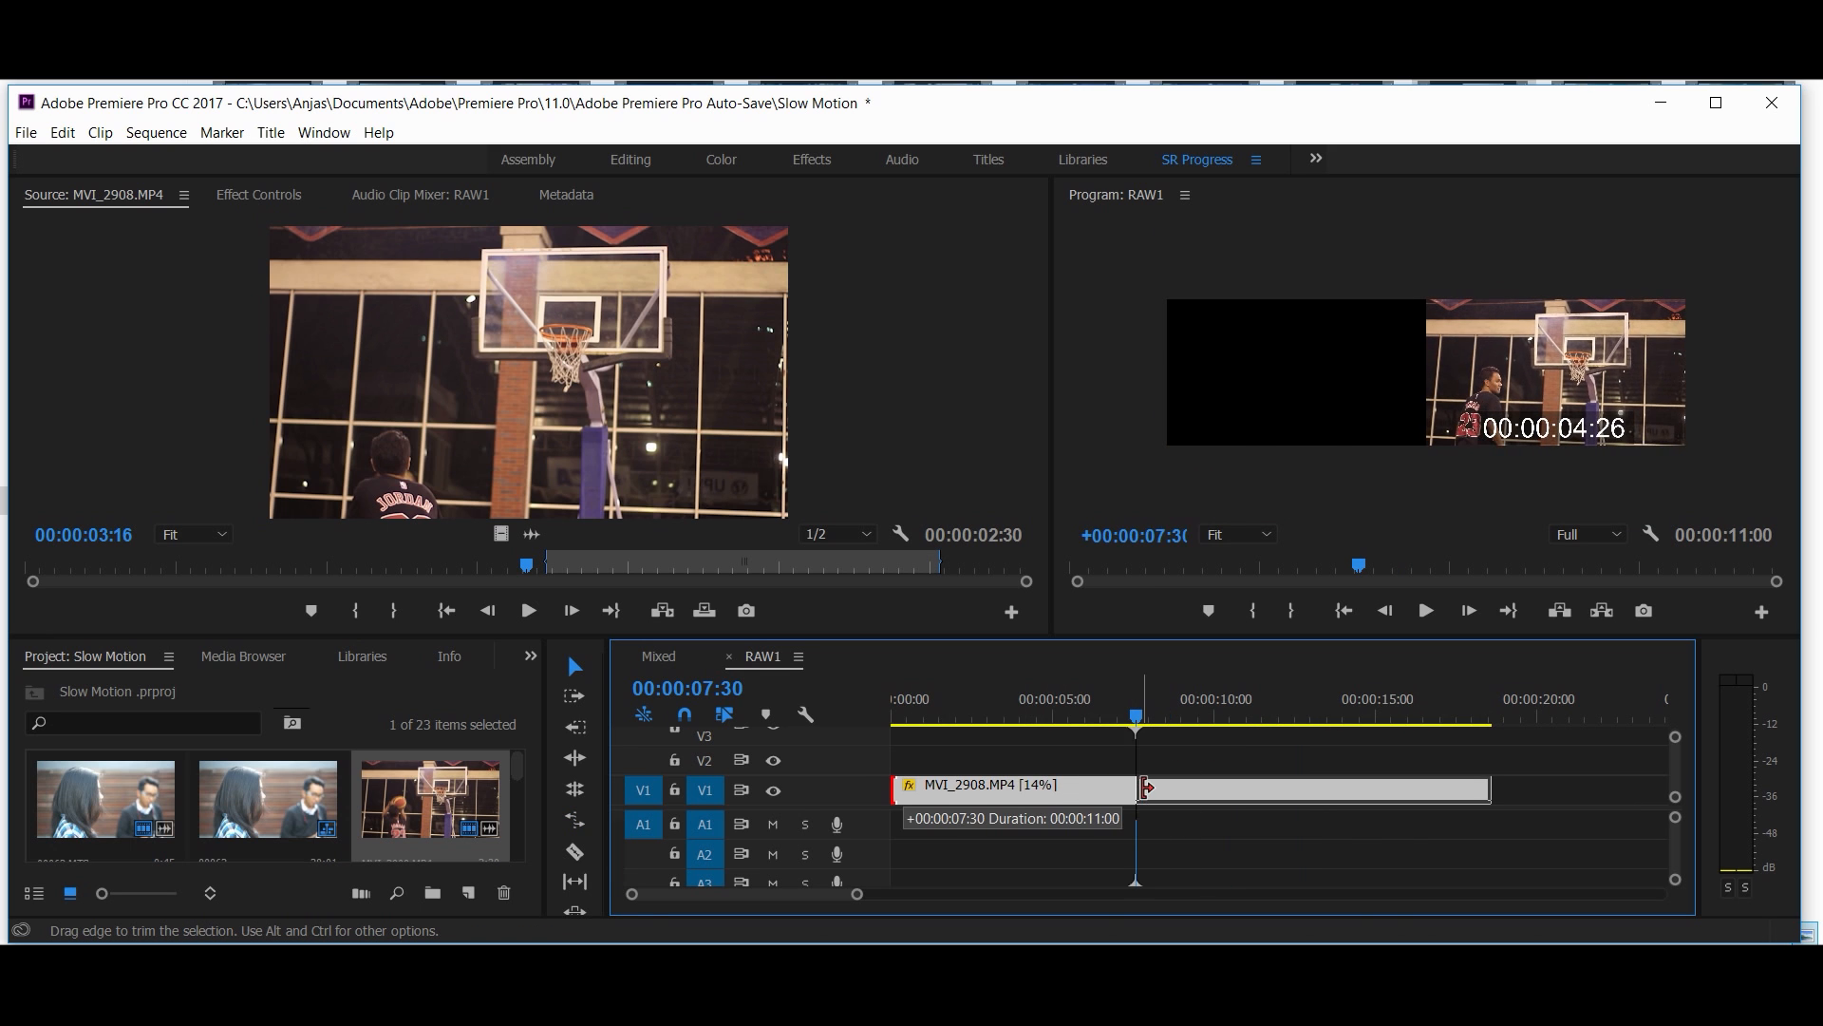
key("space")
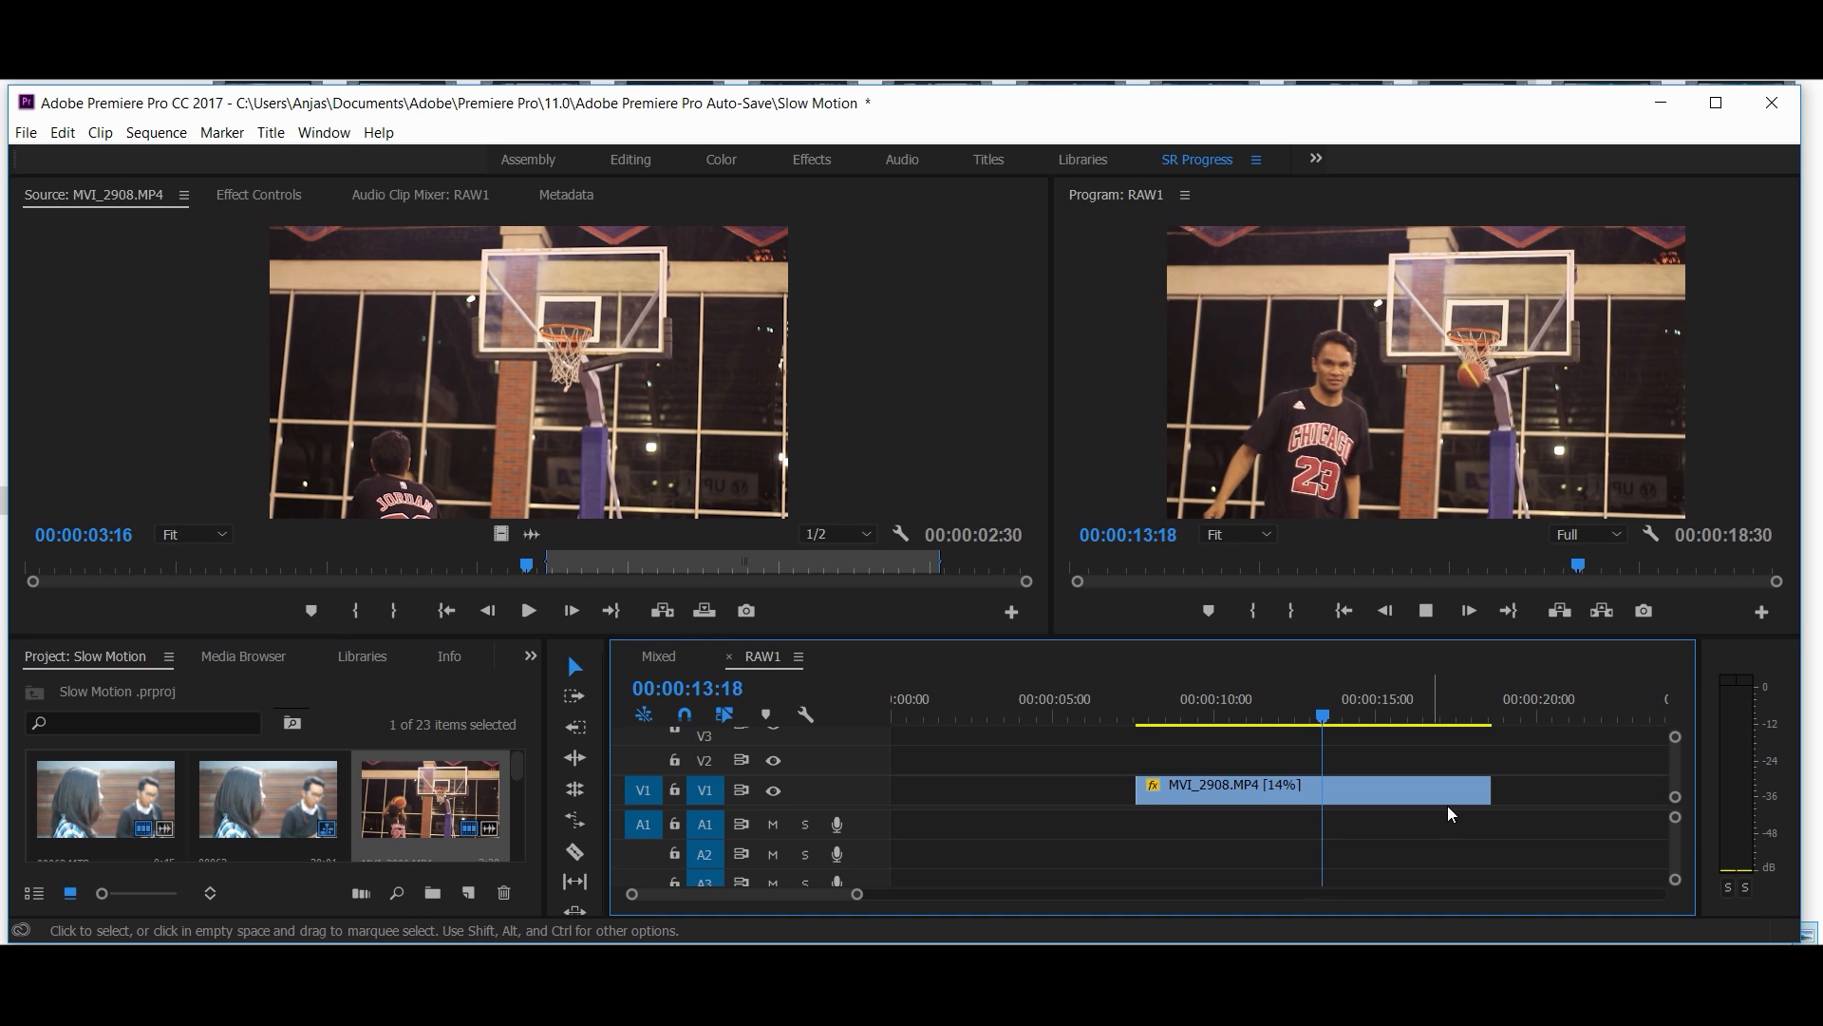
key("space")
left_click_drag(1470, 788, 1365, 789)
Step: Set the trimmed clip's time interpolation to Optical Flow in Speed/Duration
right_click(1294, 801)
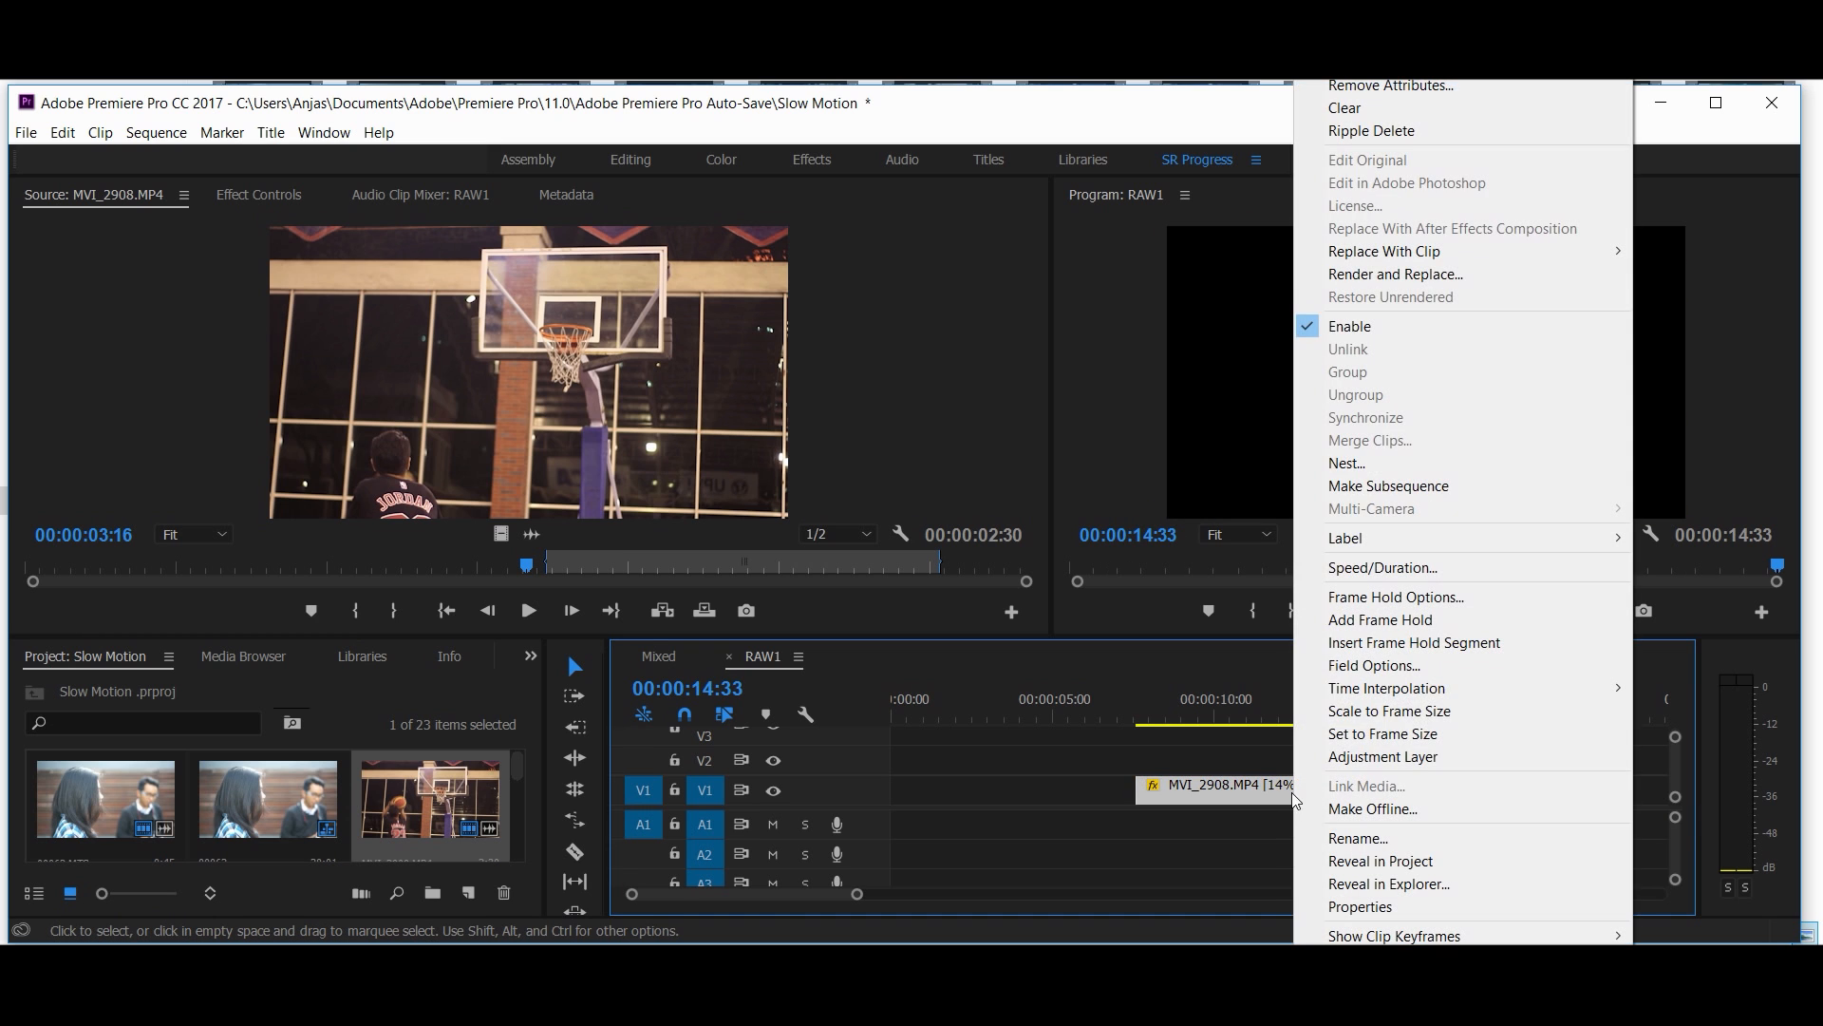
left_click(1381, 567)
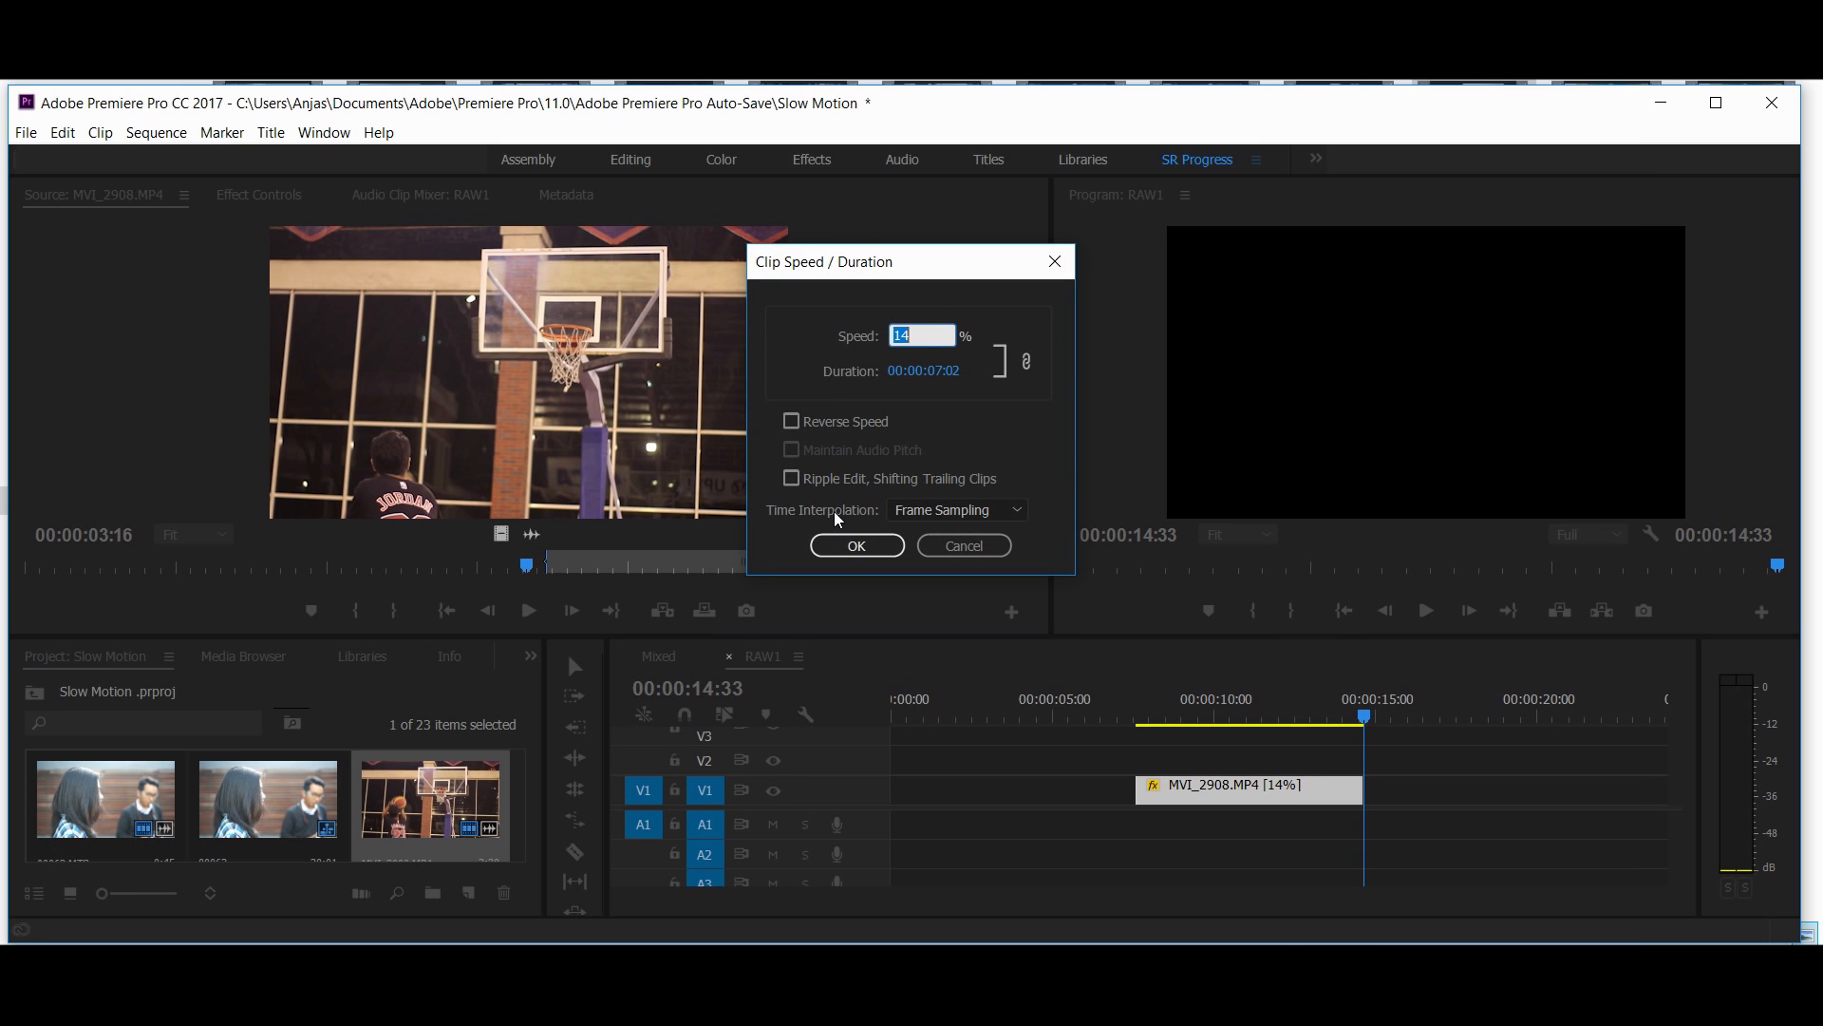
left_click(925, 516)
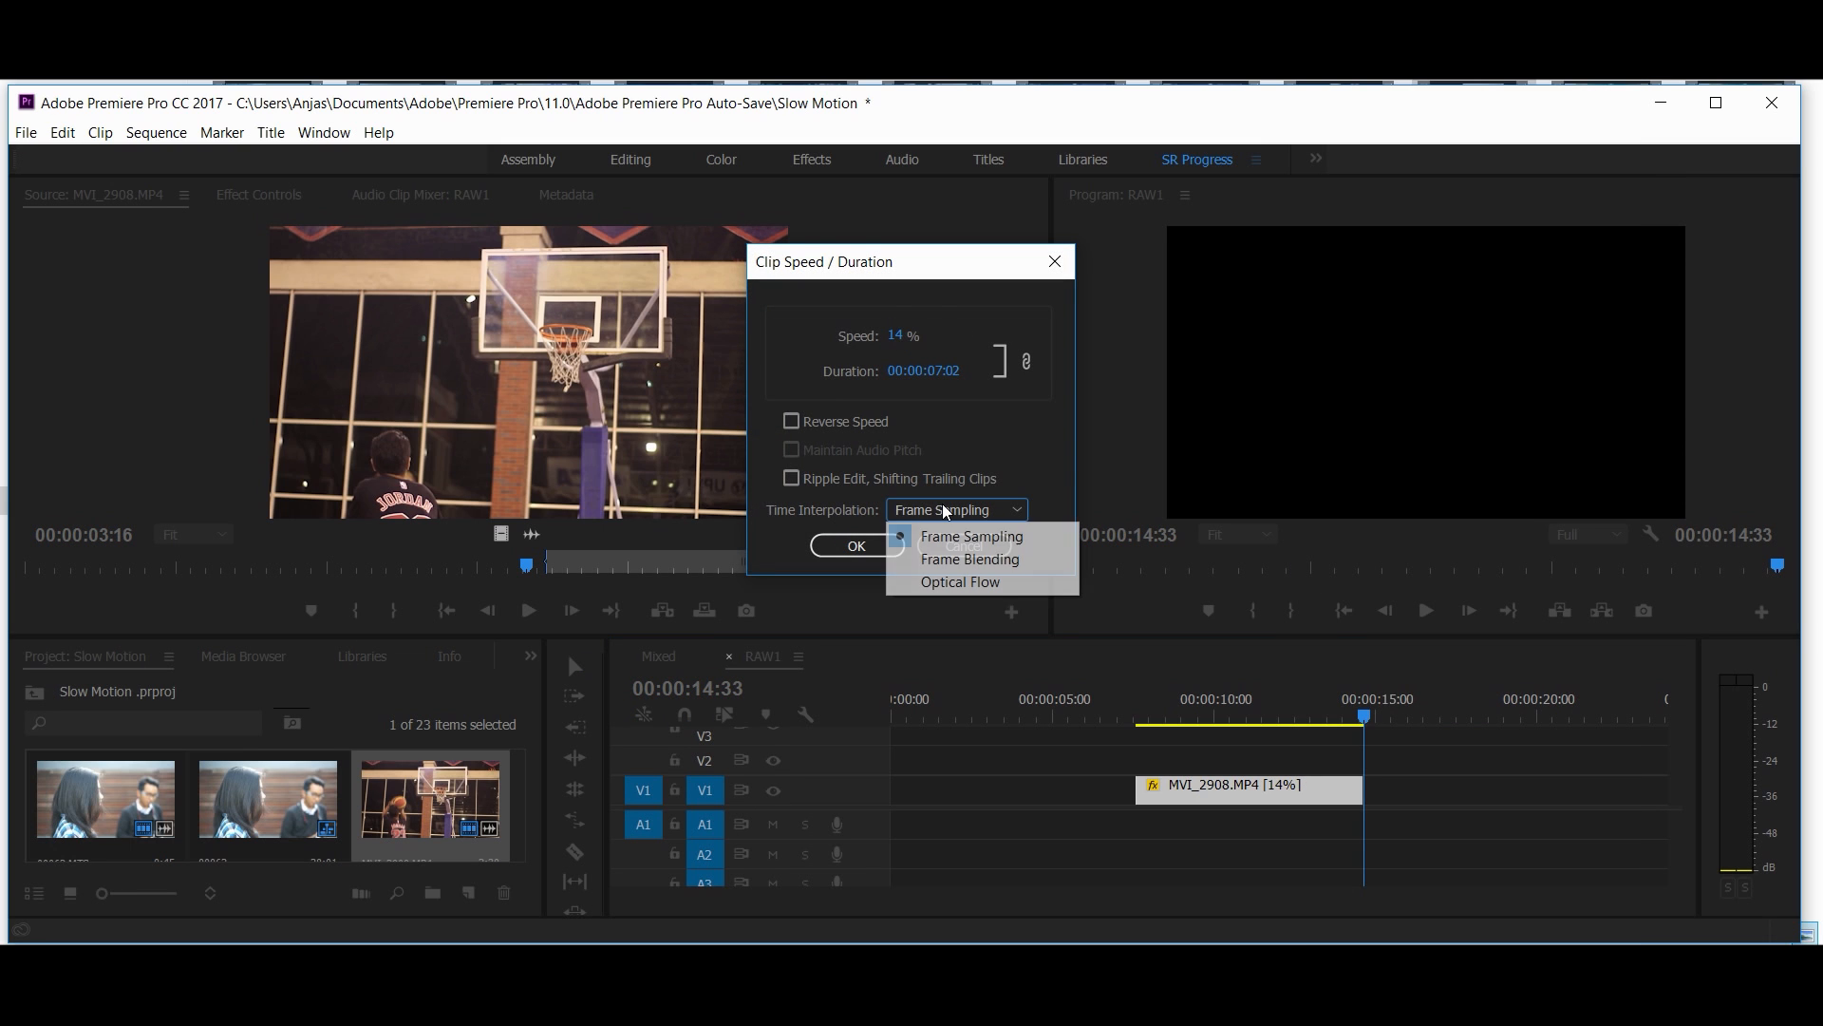
left_click(954, 580)
left_click(858, 546)
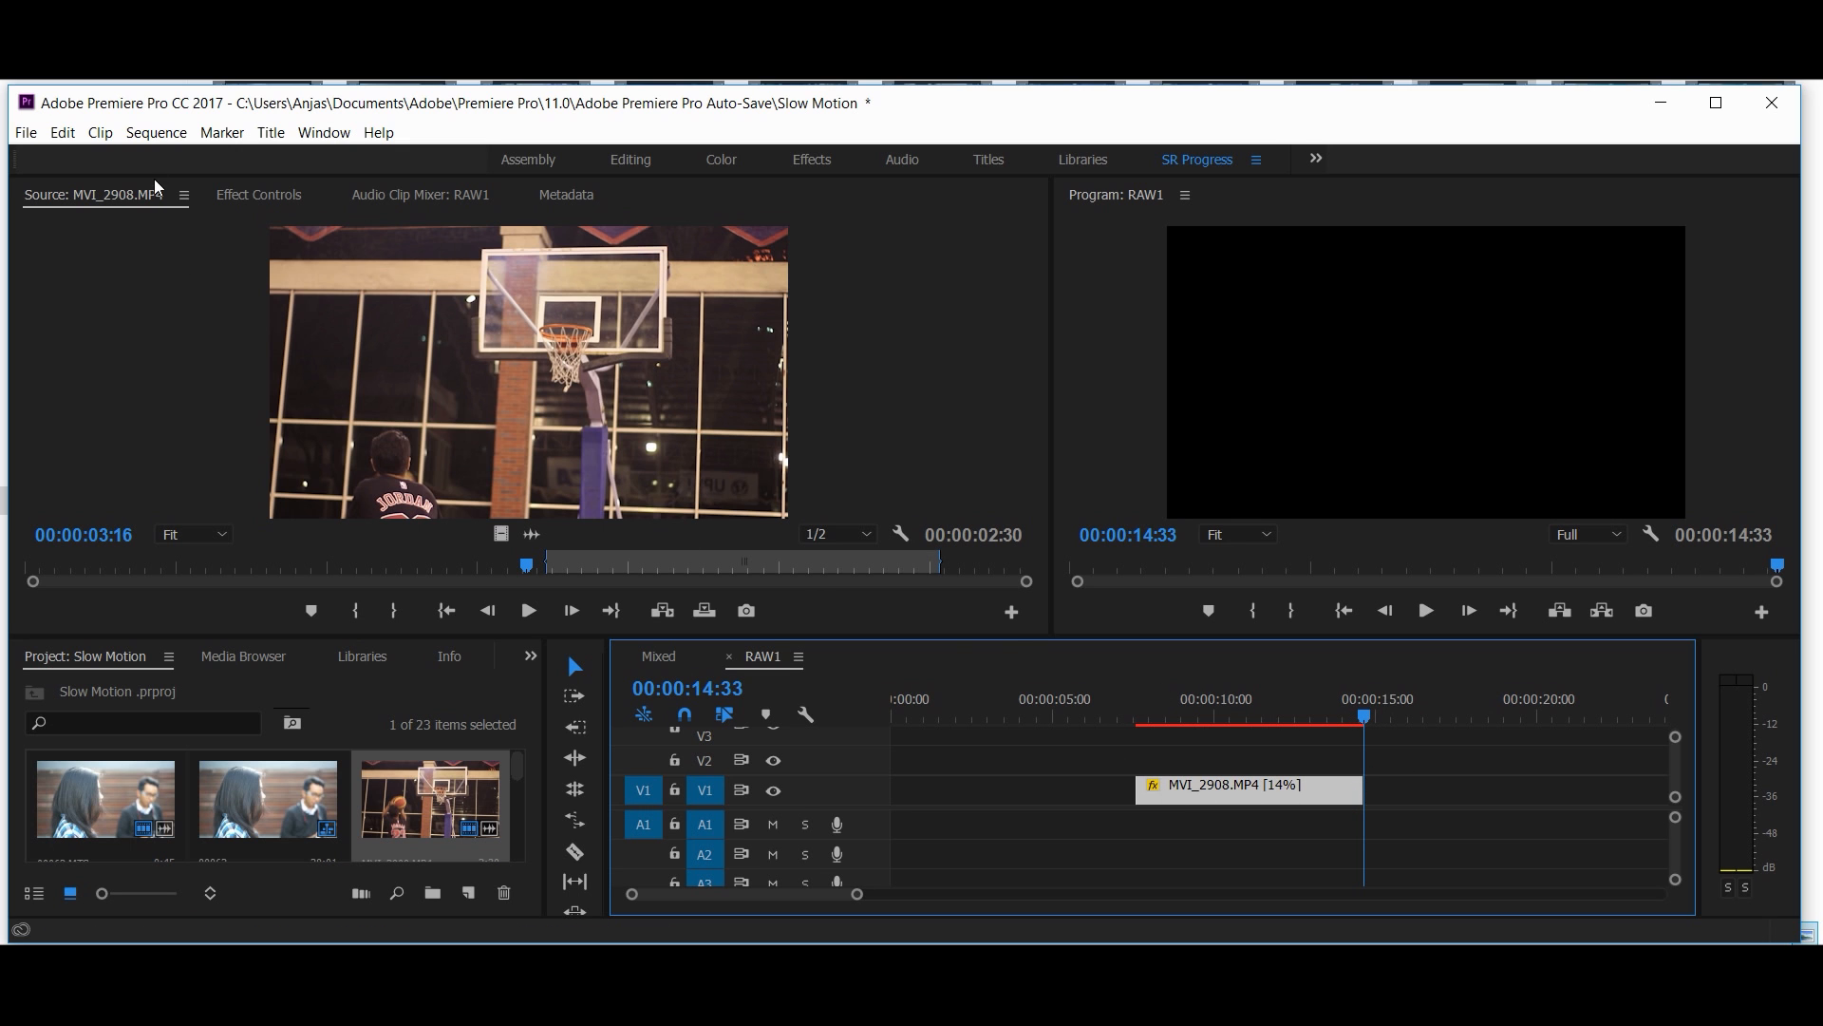
Step: Render the sequence In to Out and play the MVI_2908.MP4 clip from its start
left_click(157, 133)
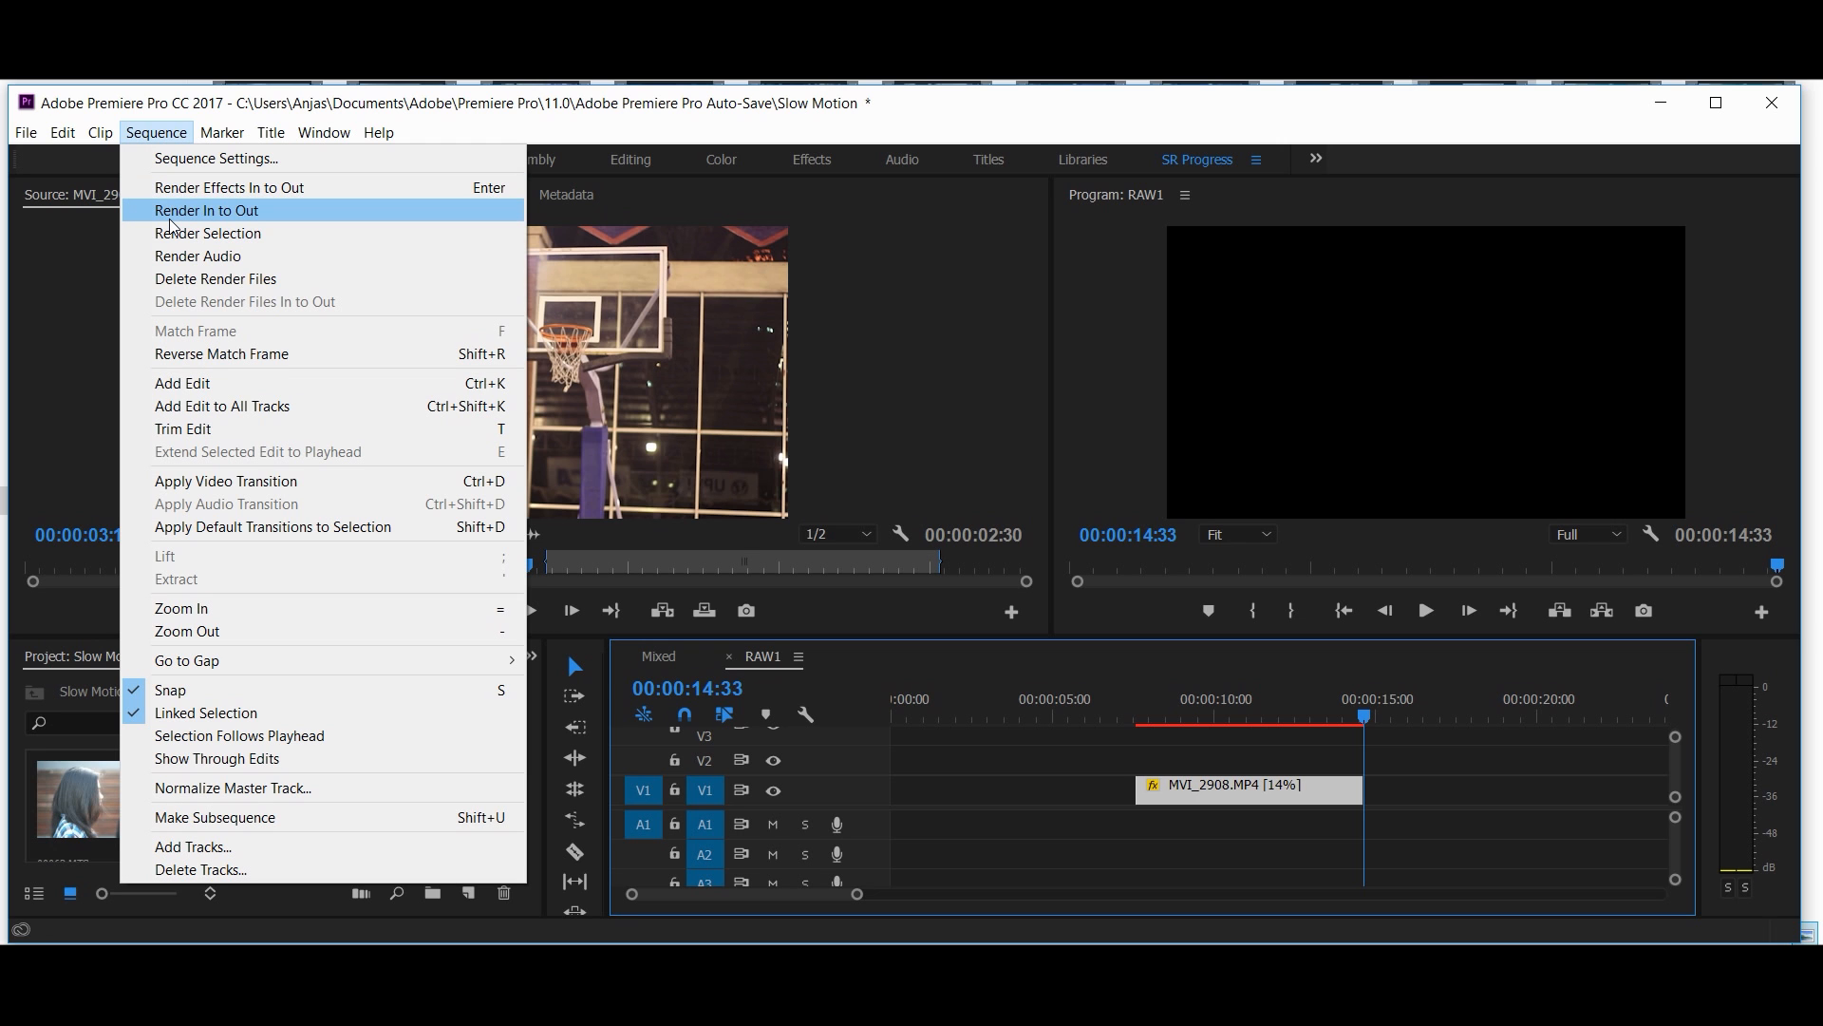
left_click(171, 218)
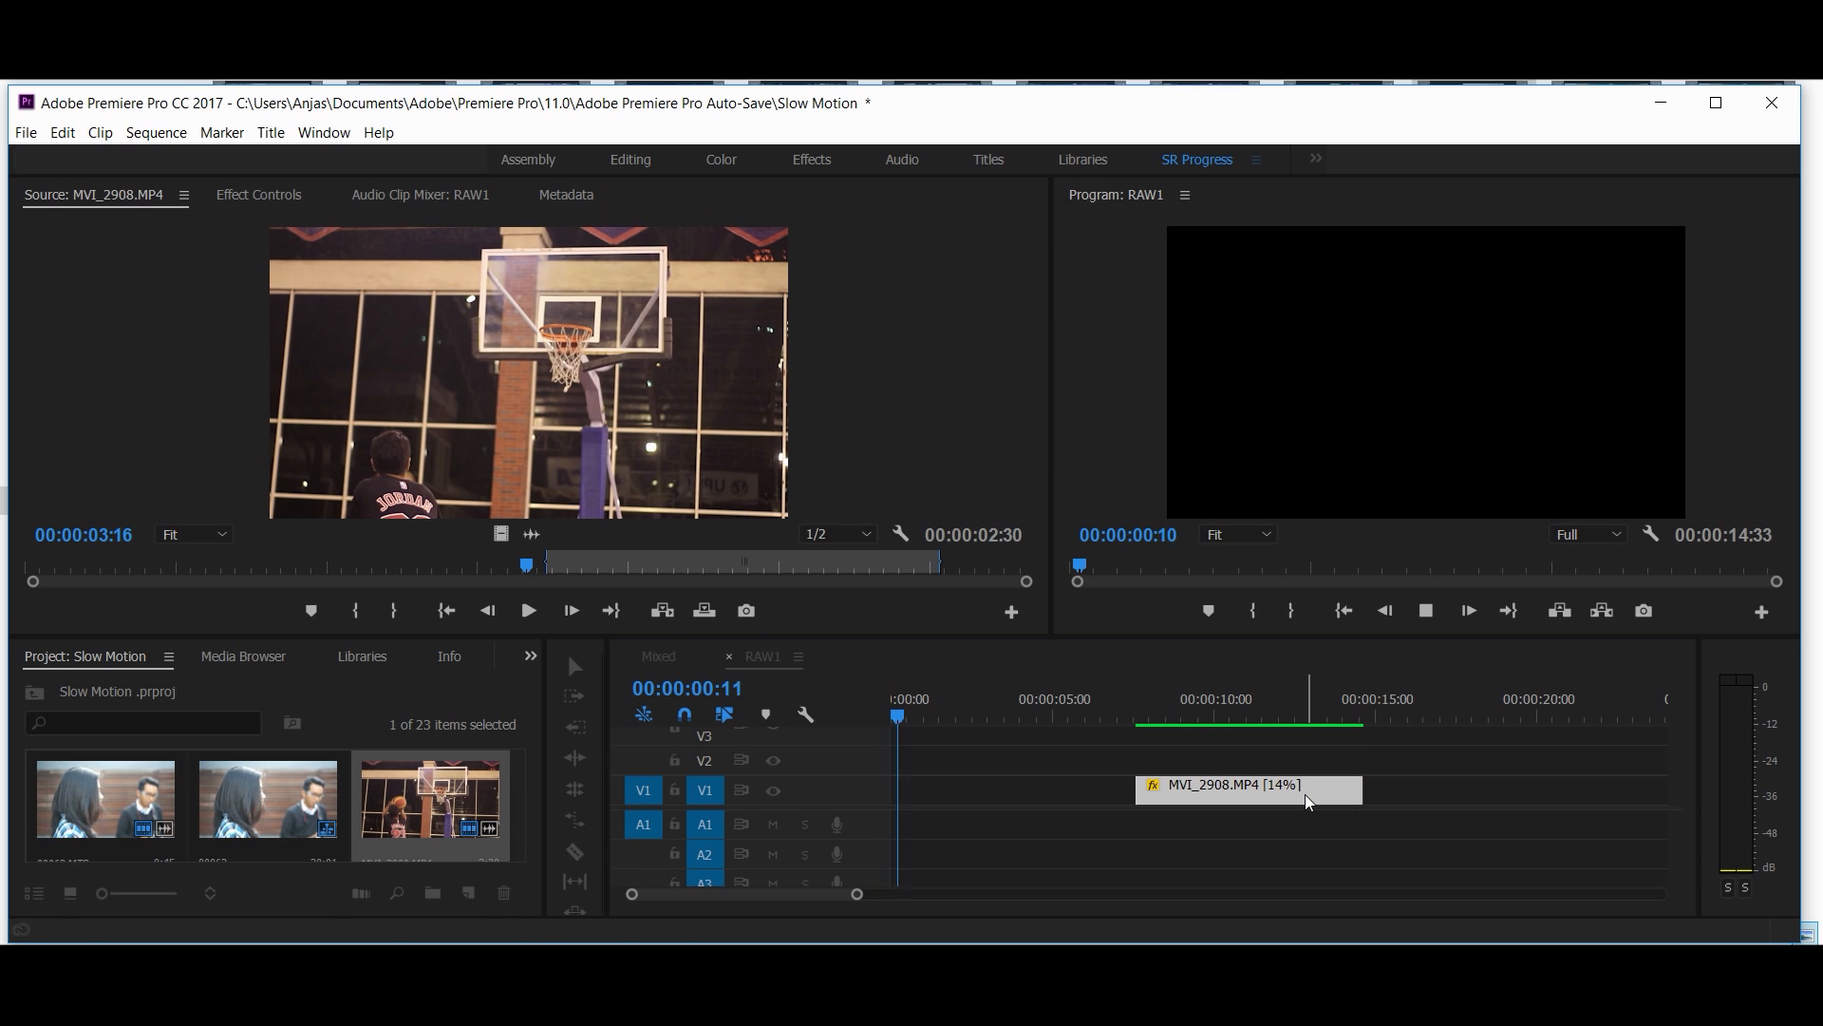
left_click(1136, 714)
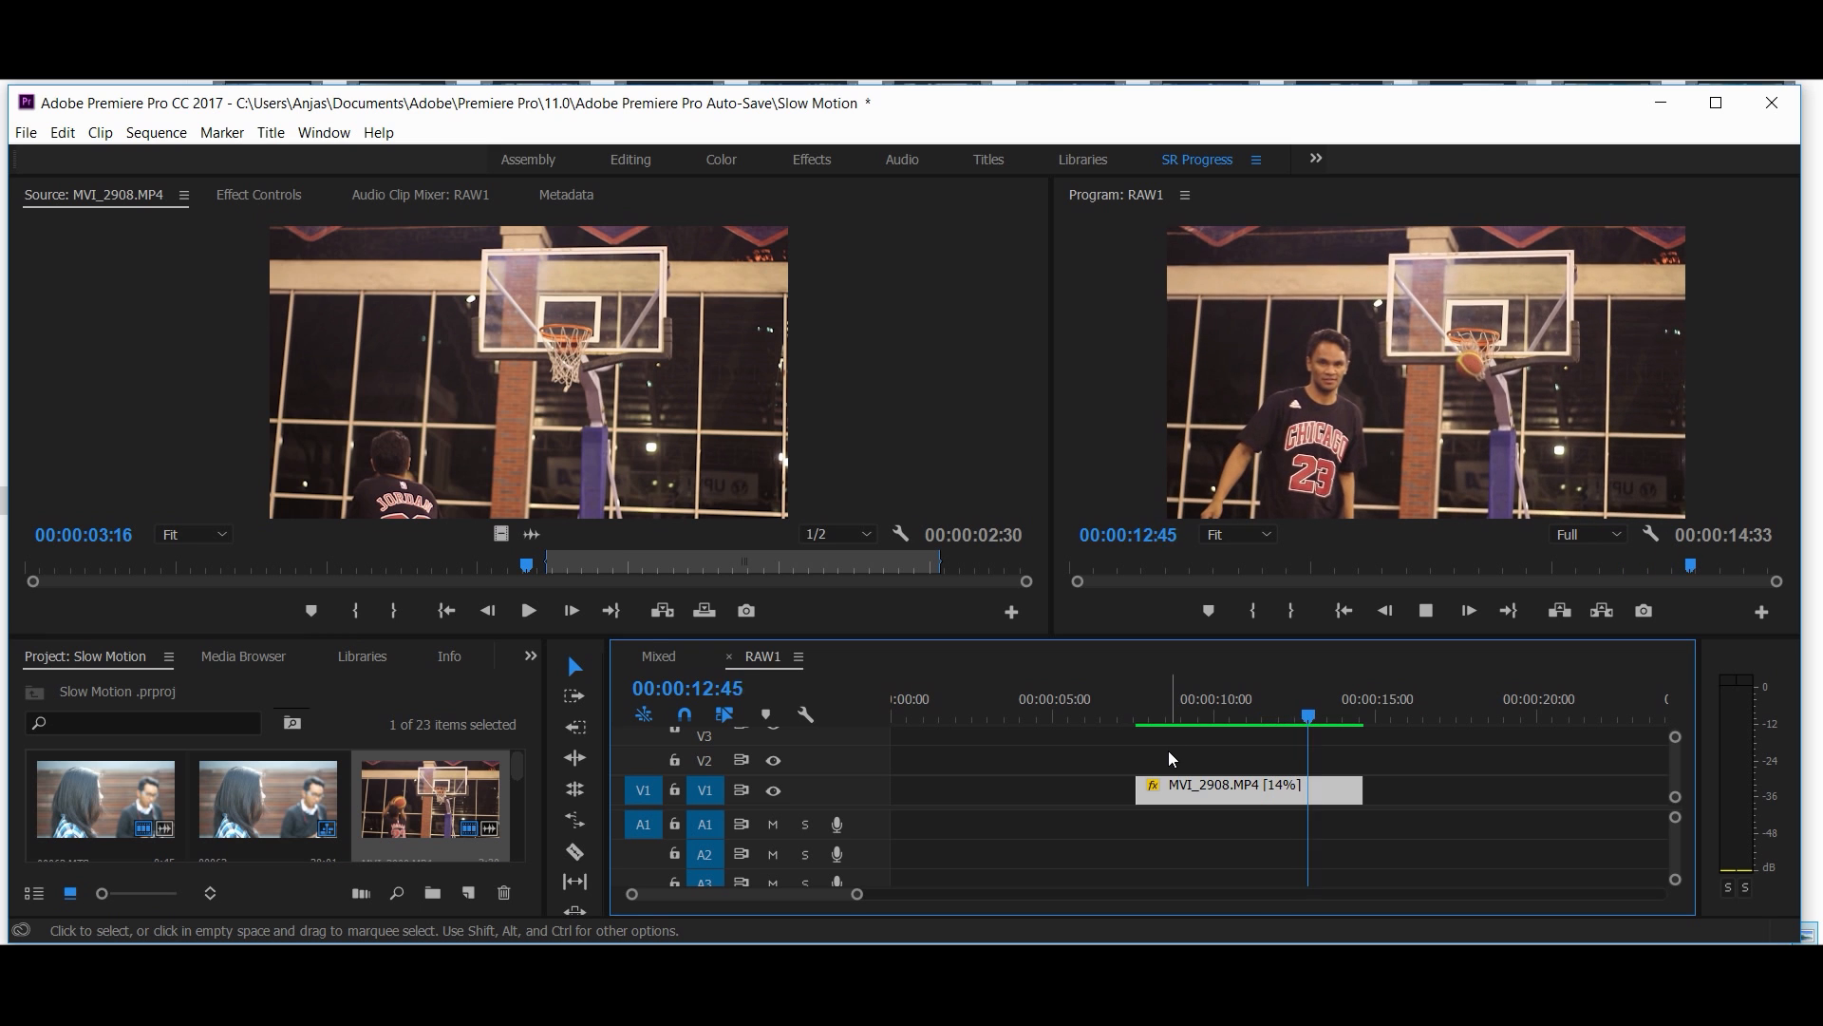
Step: Review the clip's time interpolation choices in Speed/Duration and keep Optical Flow
right_click(1202, 791)
left_click(1272, 568)
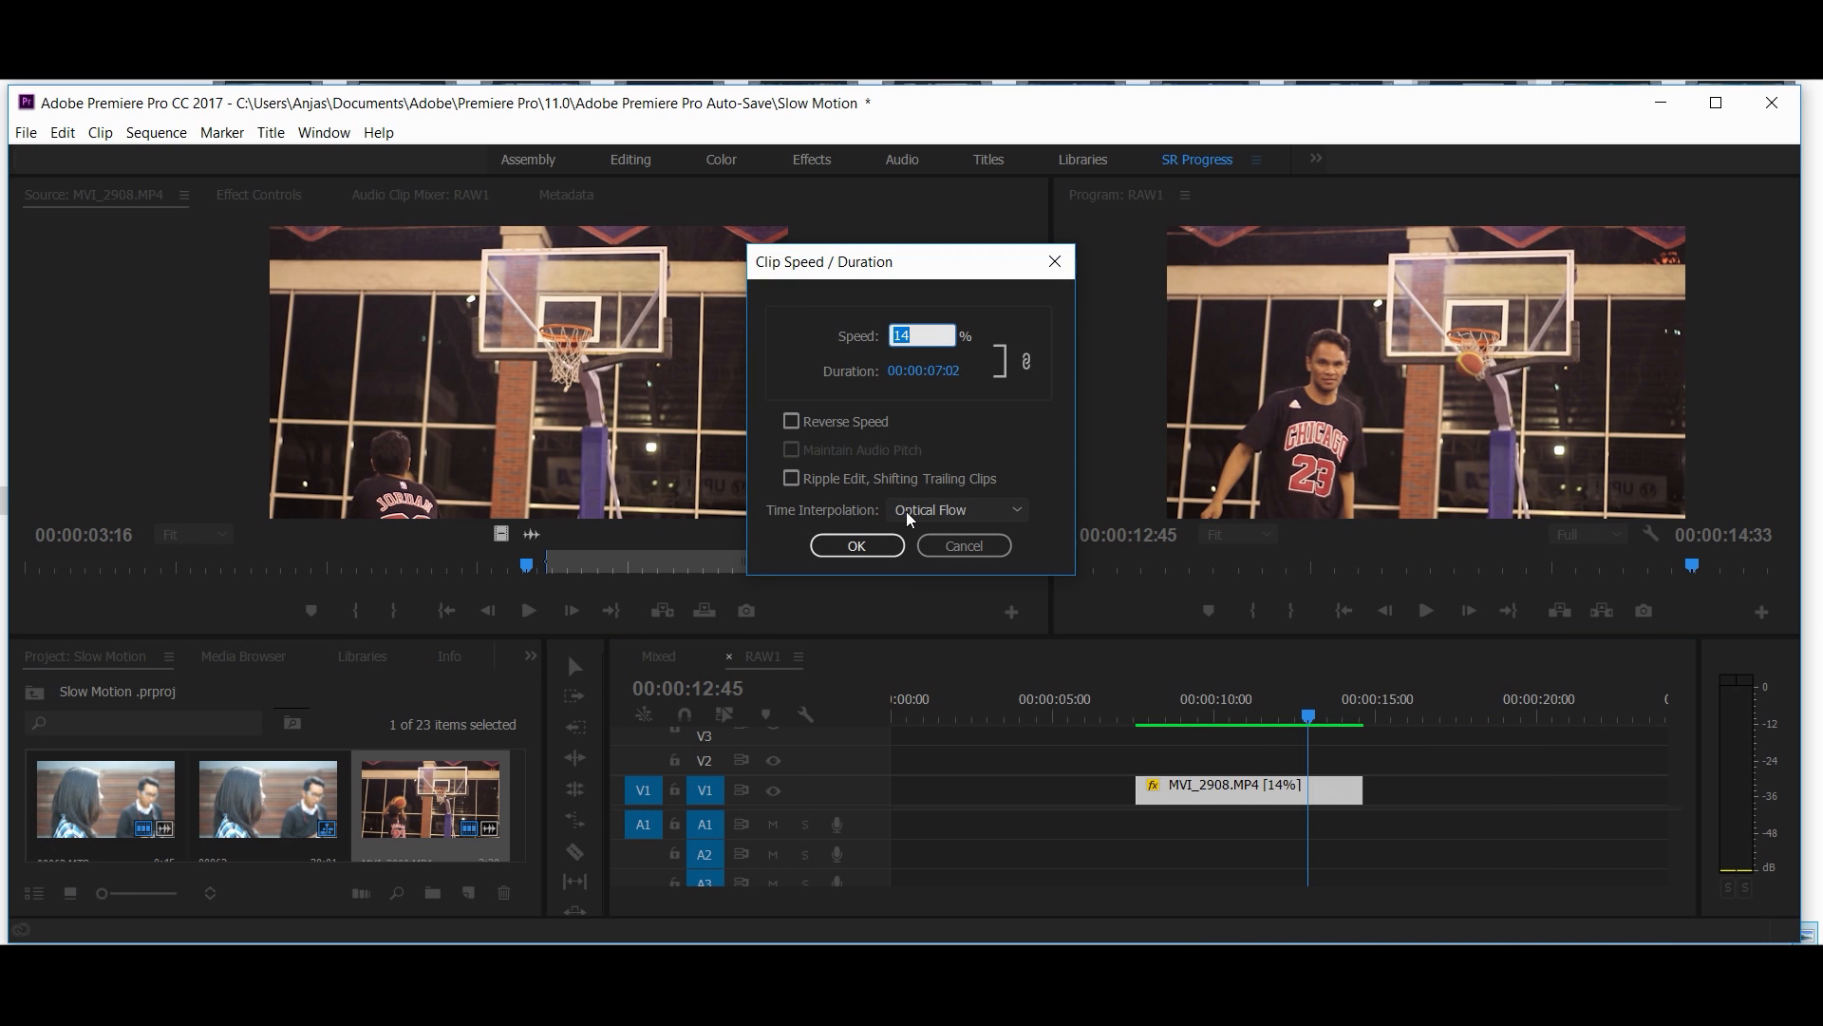
left_click(910, 514)
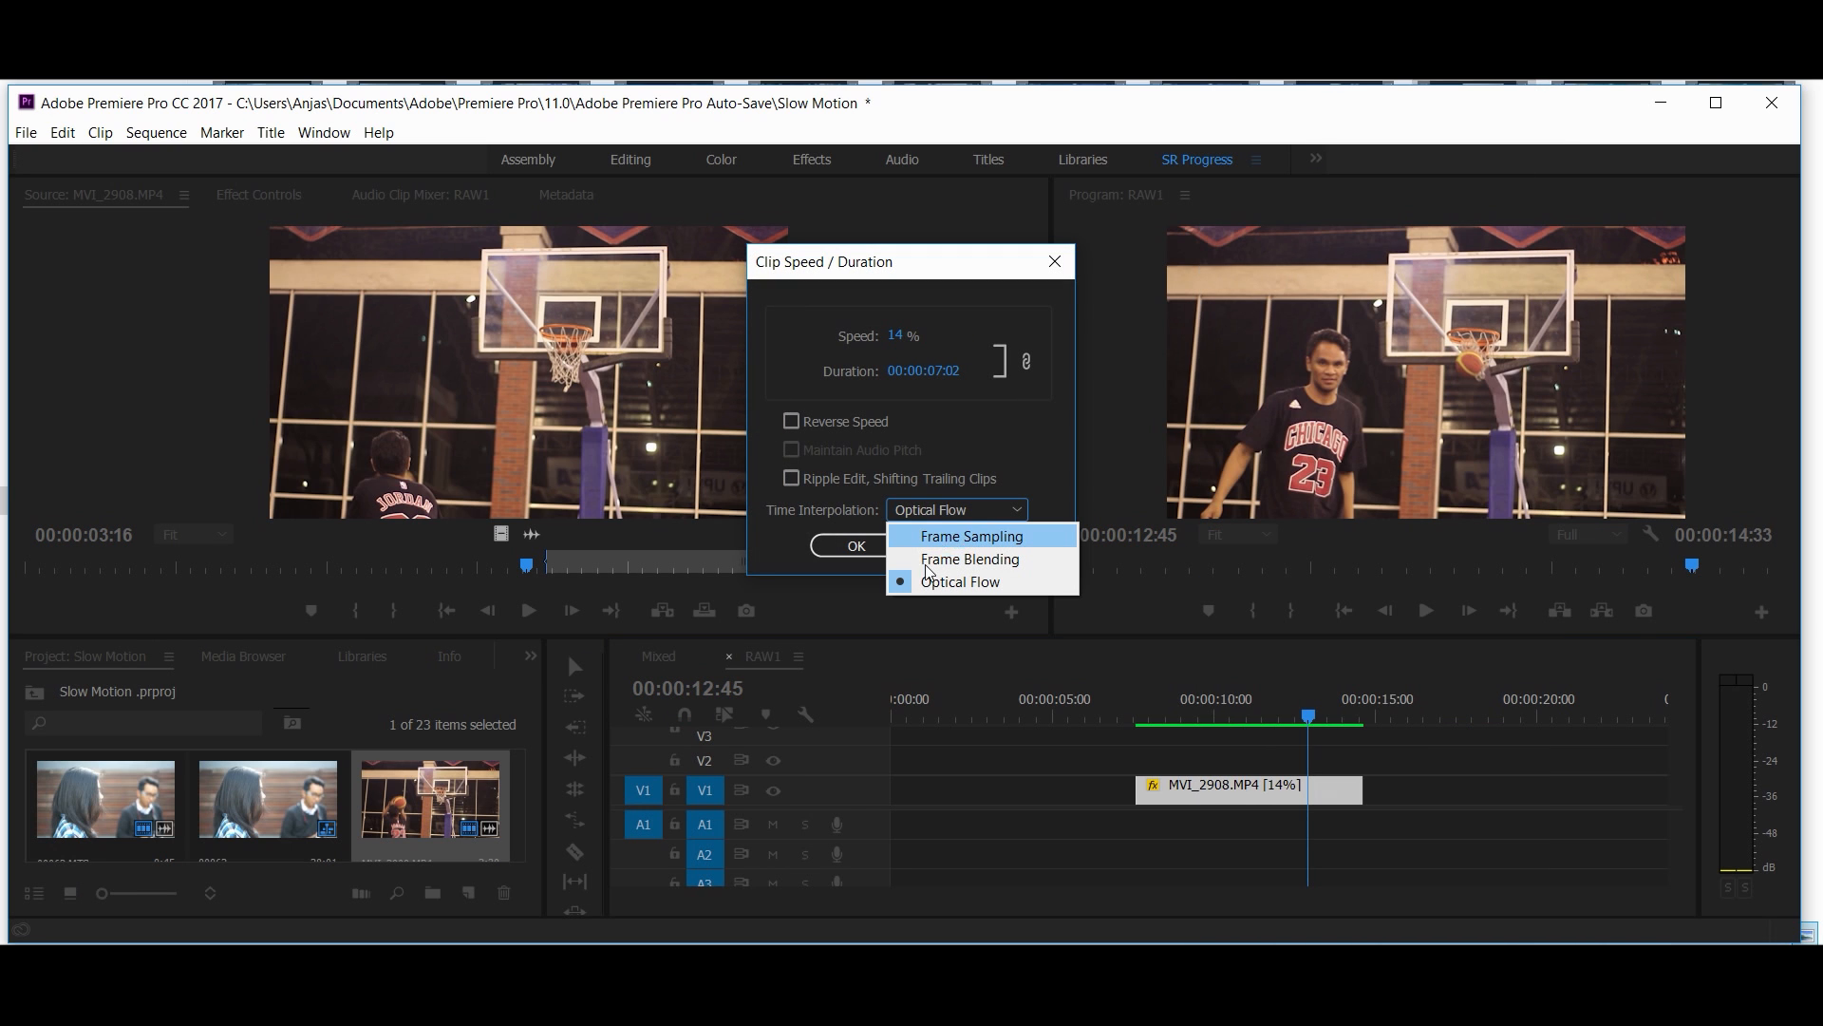
left_click(967, 583)
left_click(850, 545)
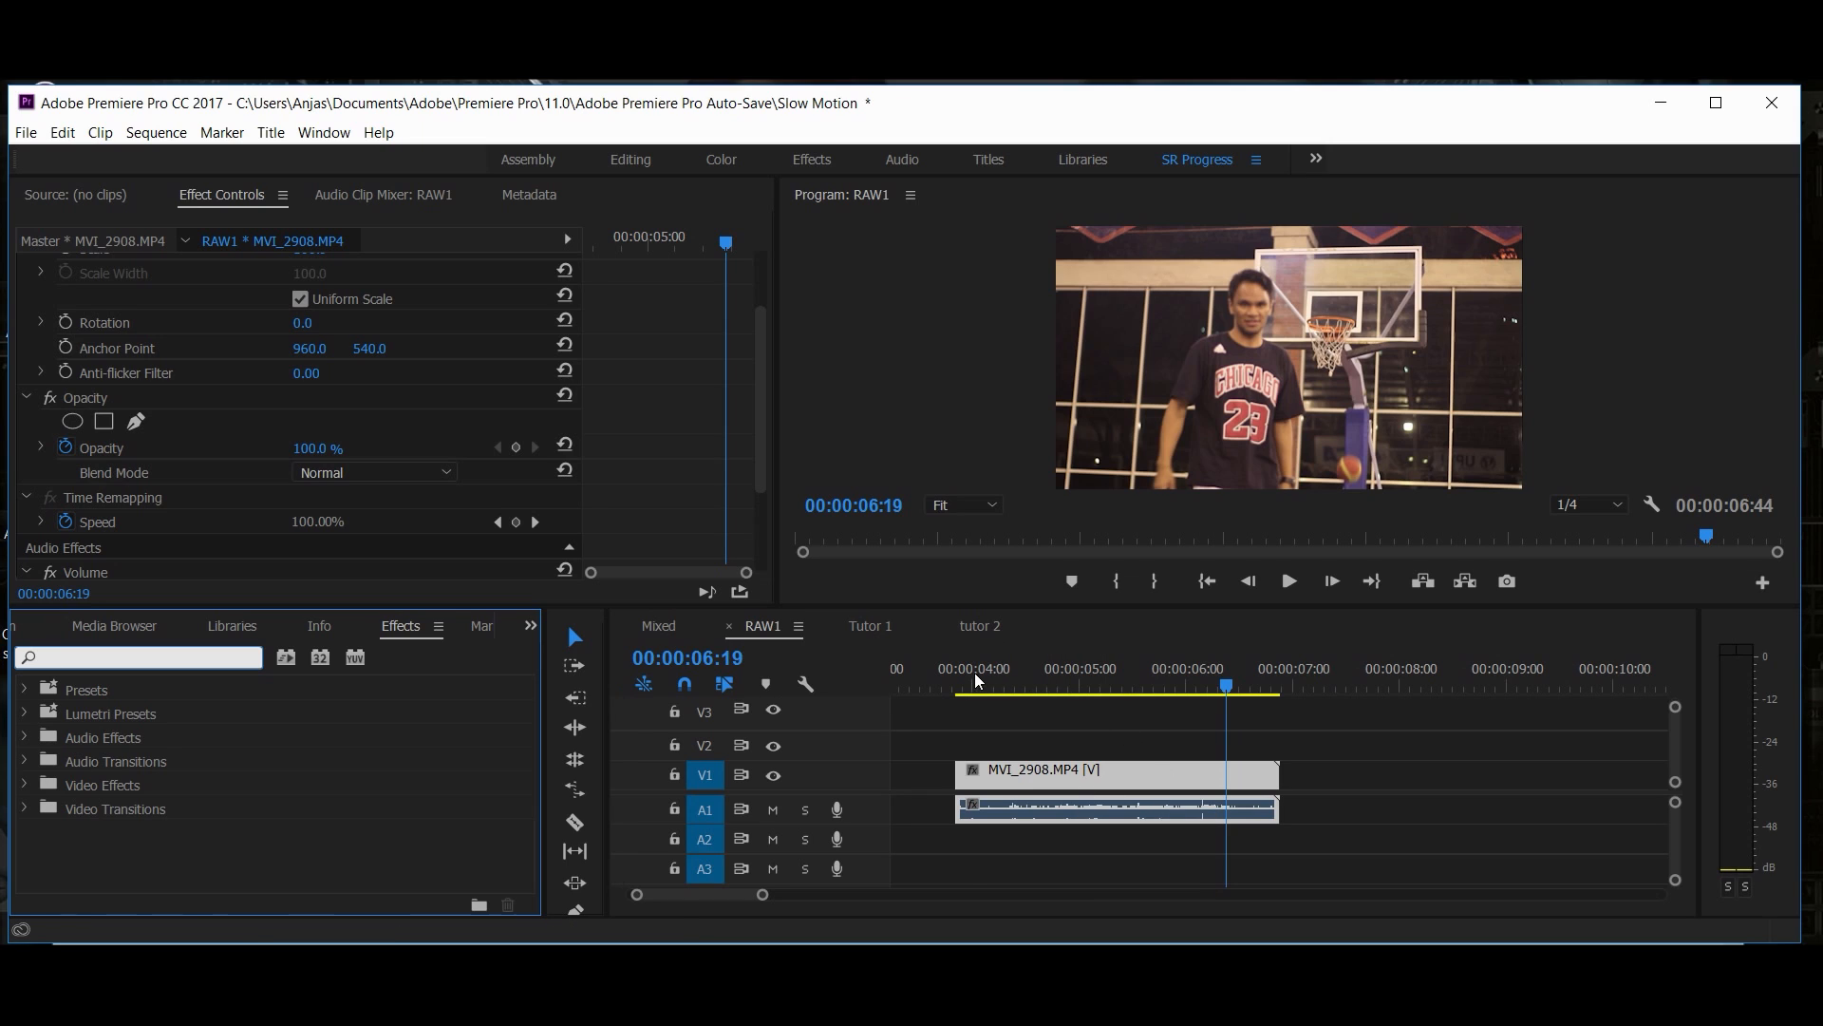
Step: Play the full-speed MVI_2908.MP4 clip from near its beginning and extend its start slightly earlier
left_click(977, 680)
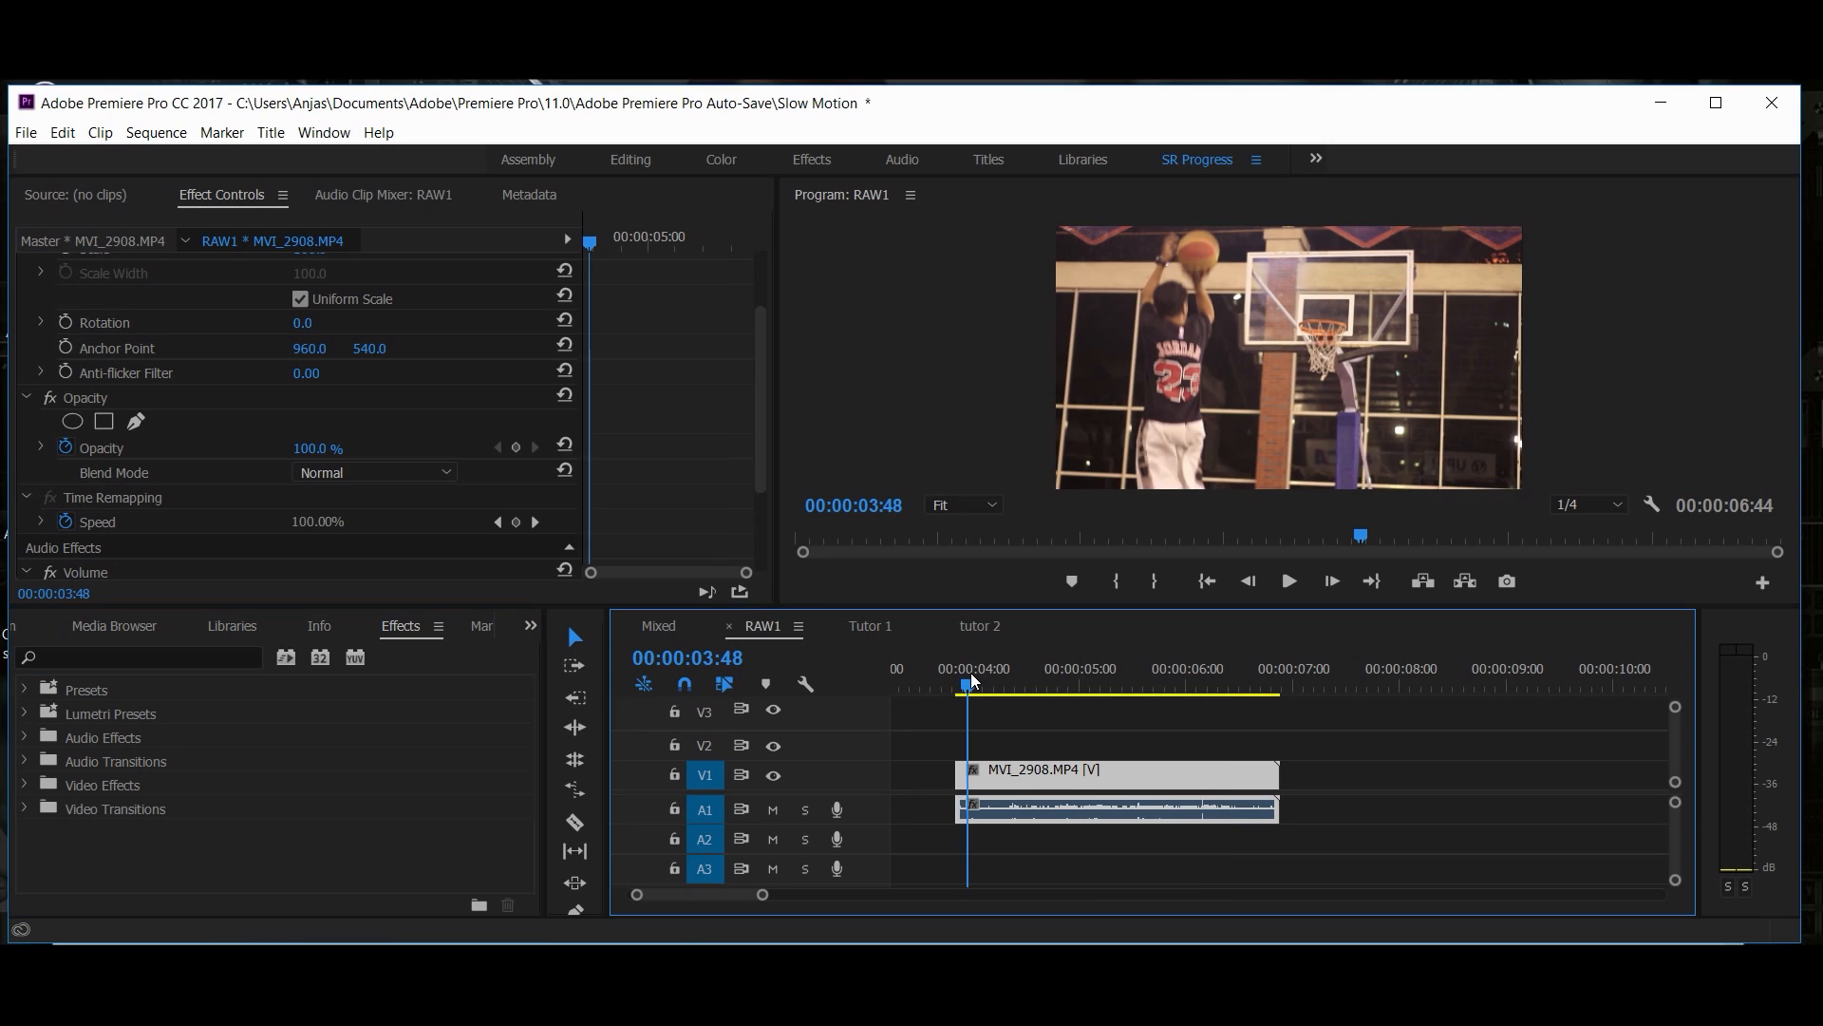
key("space")
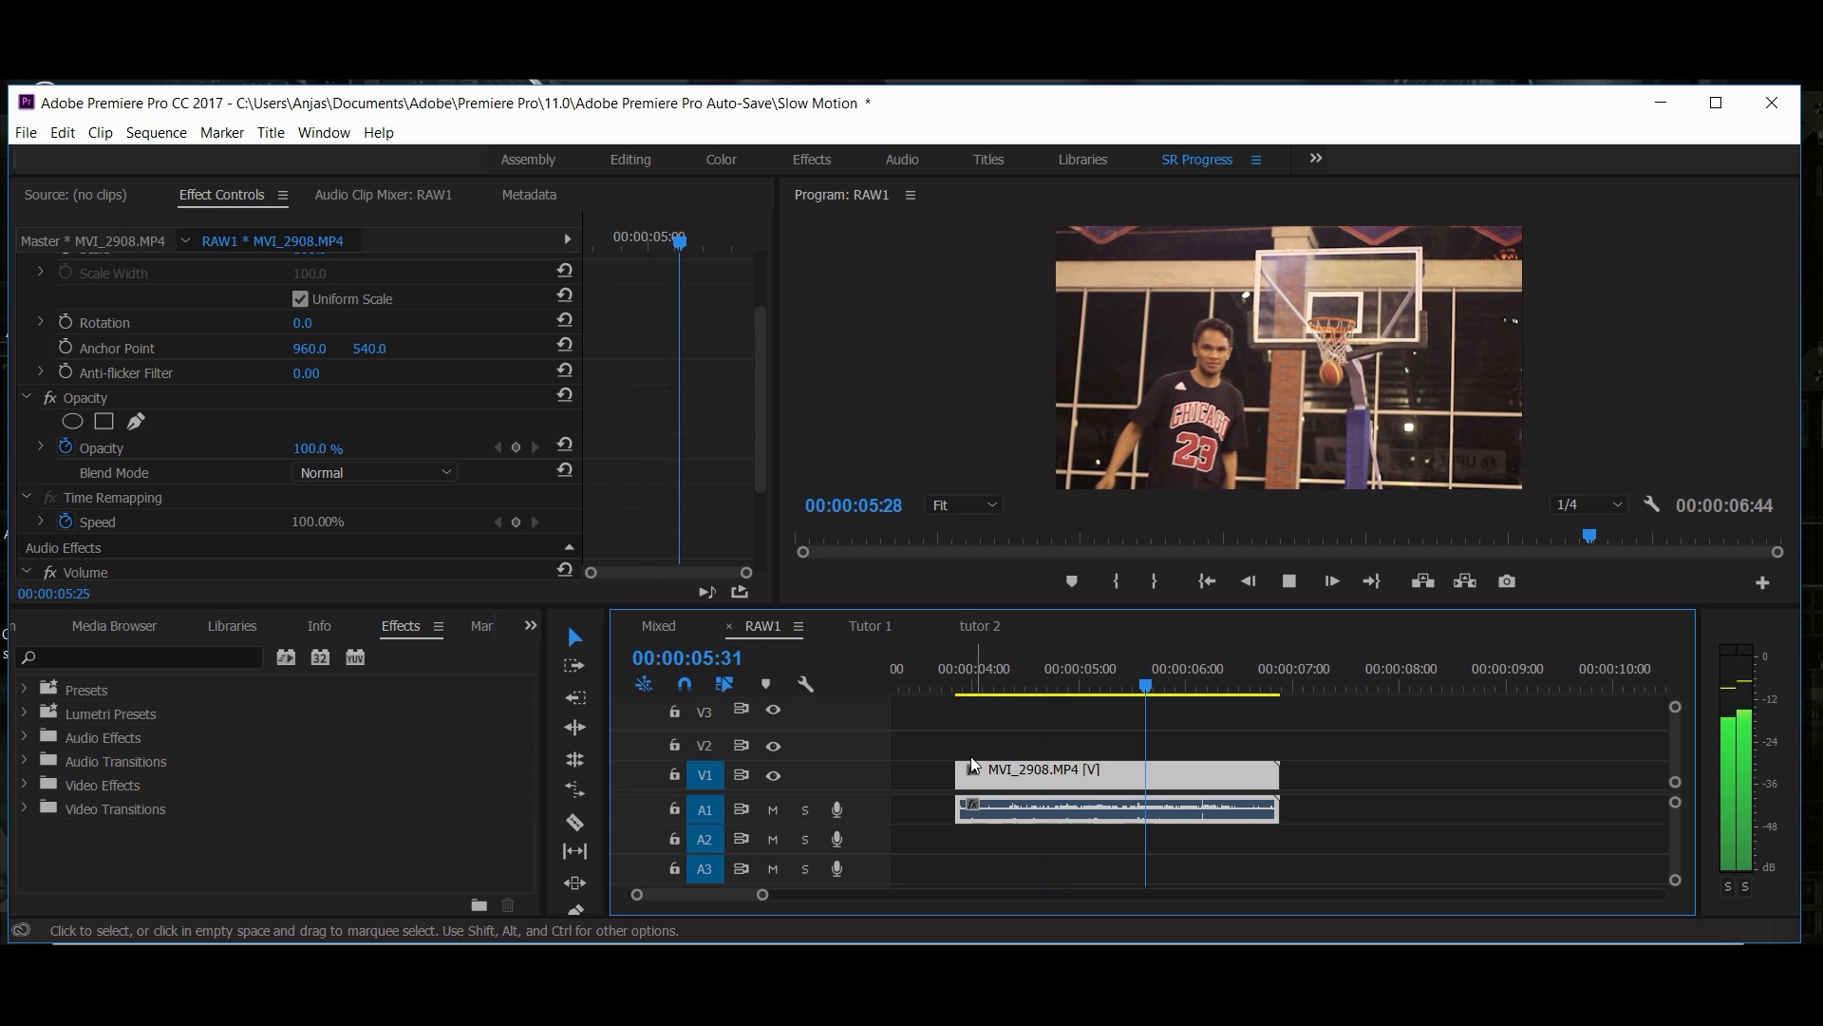
key("space")
mouse_move(966, 775)
left_mouse_down()
mouse_move(938, 776)
mouse_move(962, 778)
left_mouse_up()
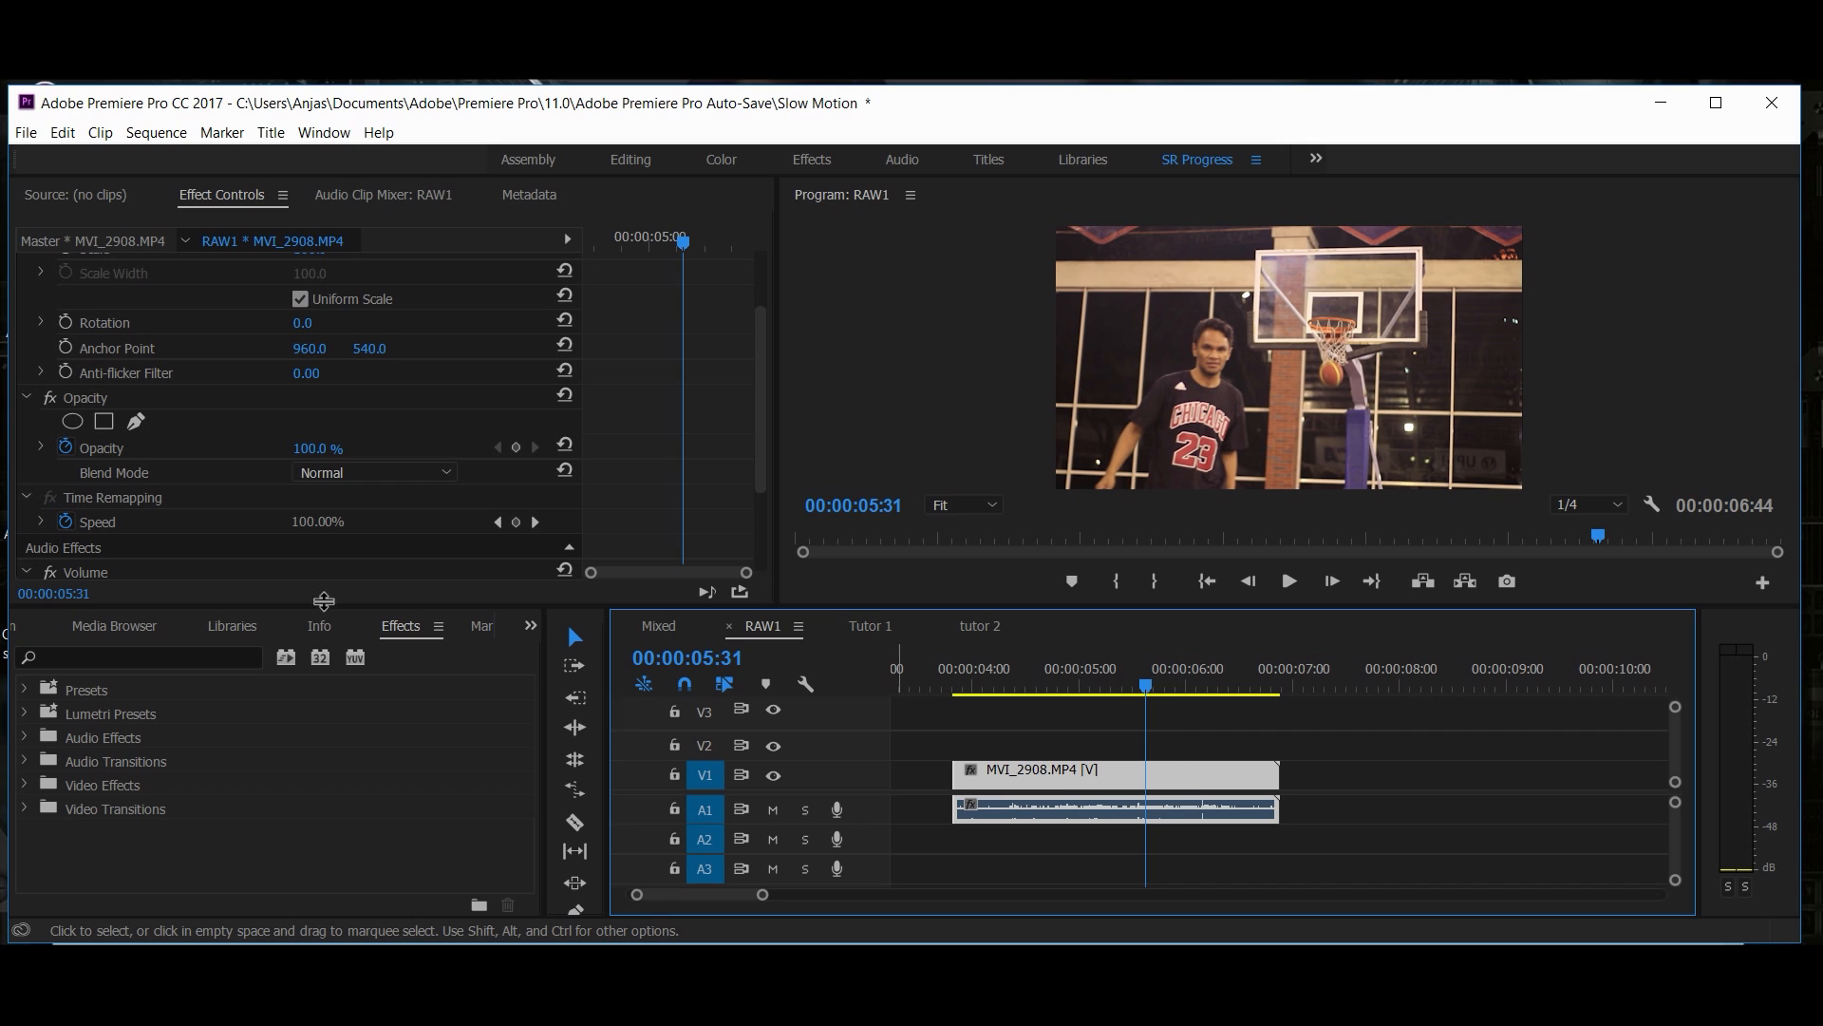
Step: Search the effects for TWIX and apply Twixtor Pro to the MVI_2908.MP4 clip on V1
left_click(101, 656)
type("TWIX")
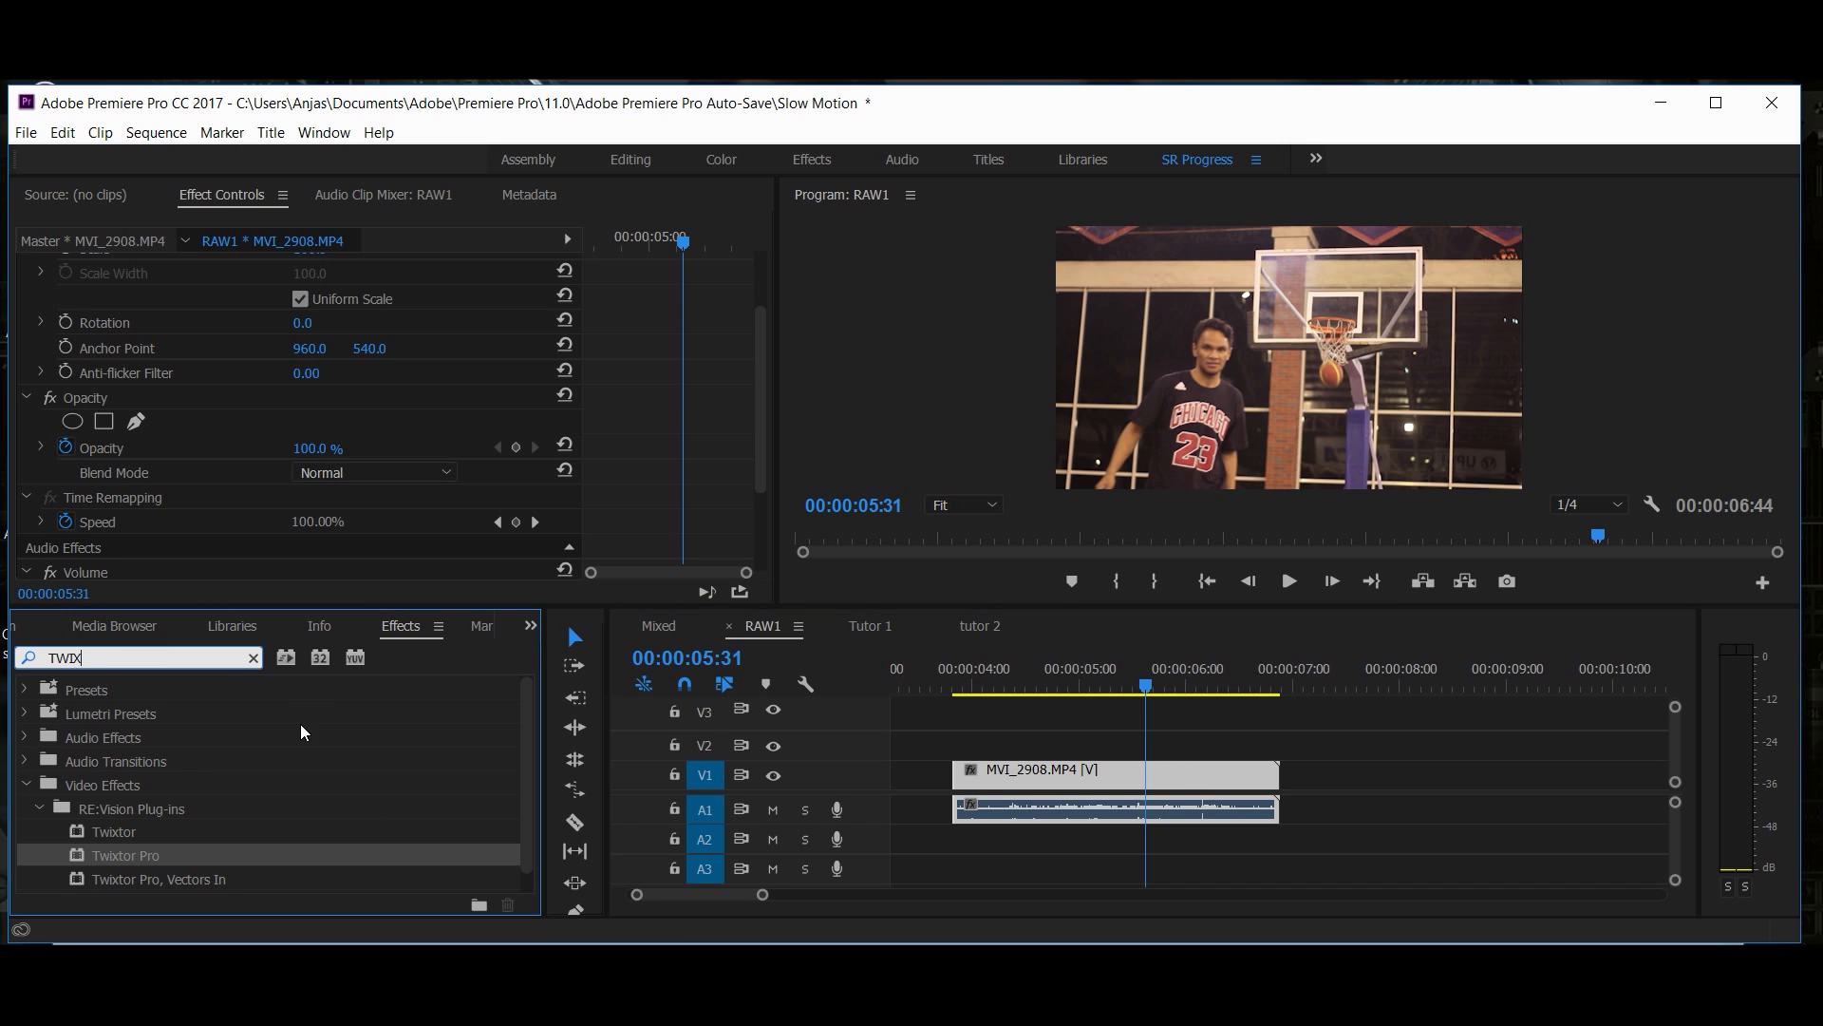
left_click_drag(153, 862, 1035, 783)
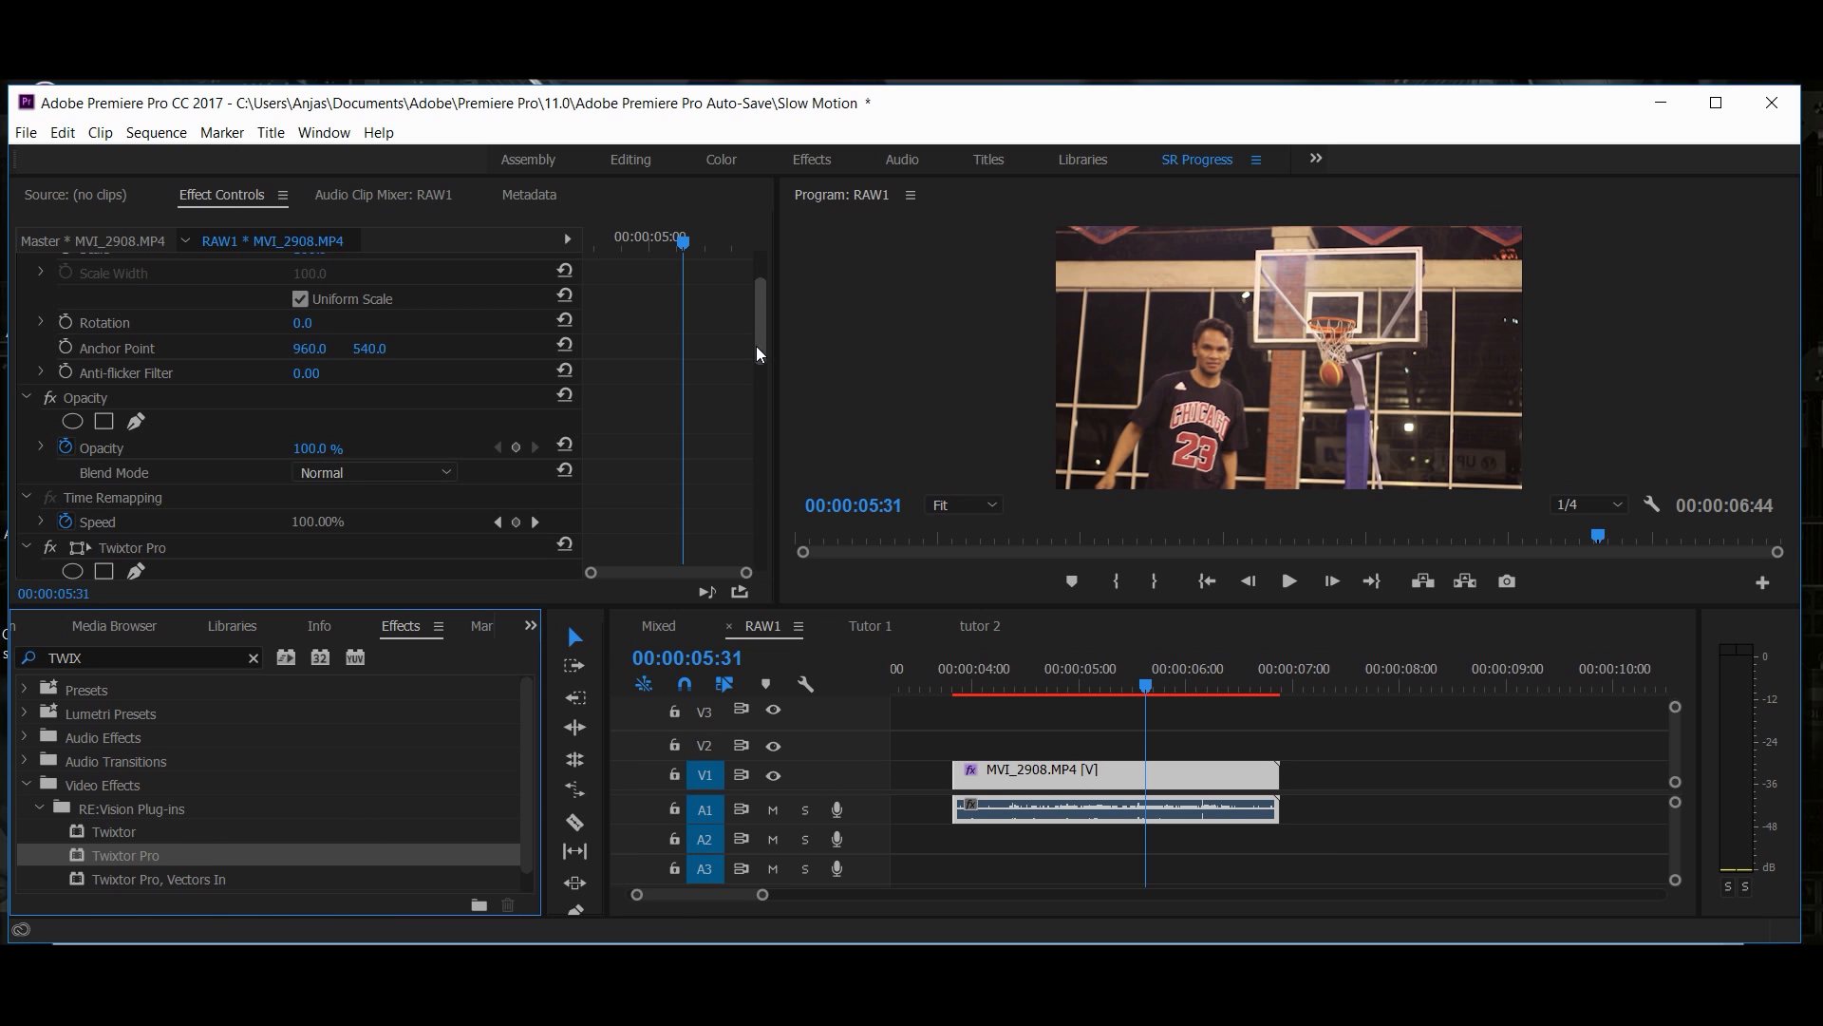
Step: Change Twixtor Pro's Time Remap Mode to Frame Number in its Output Control settings
left_click_drag(757, 353, 769, 496)
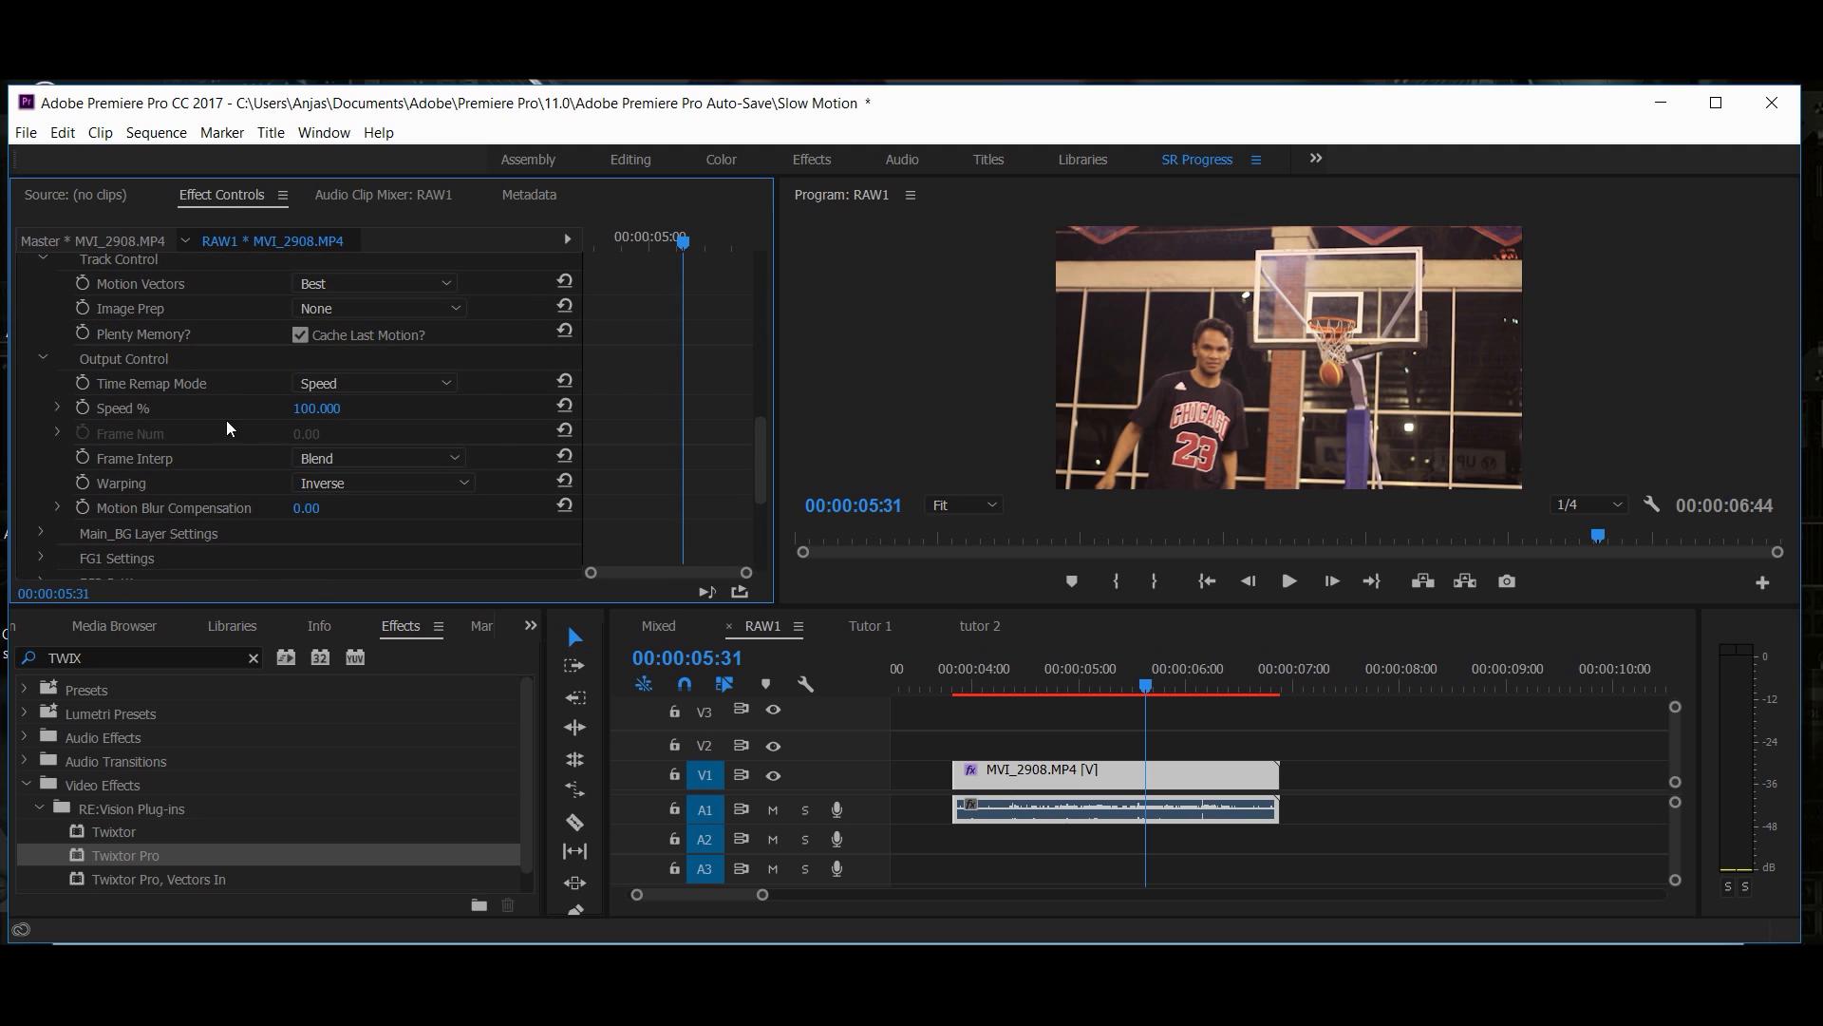
left_click(310, 397)
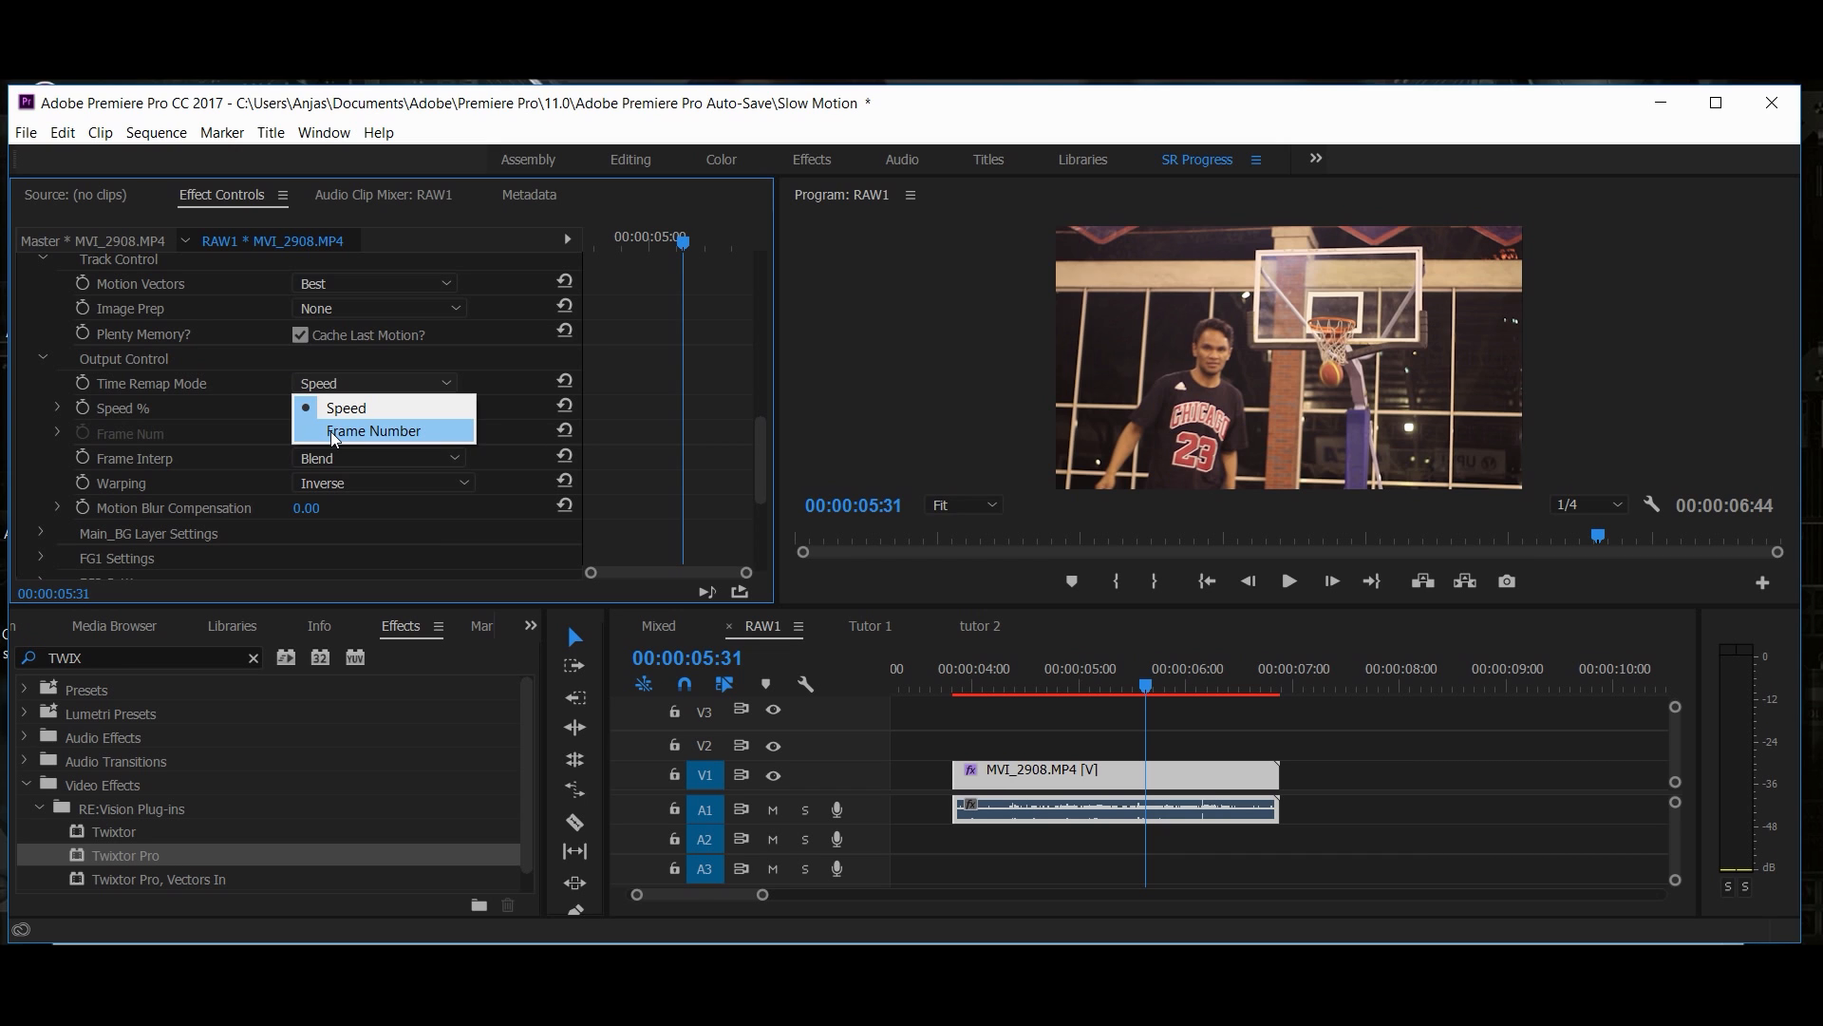
left_click(334, 433)
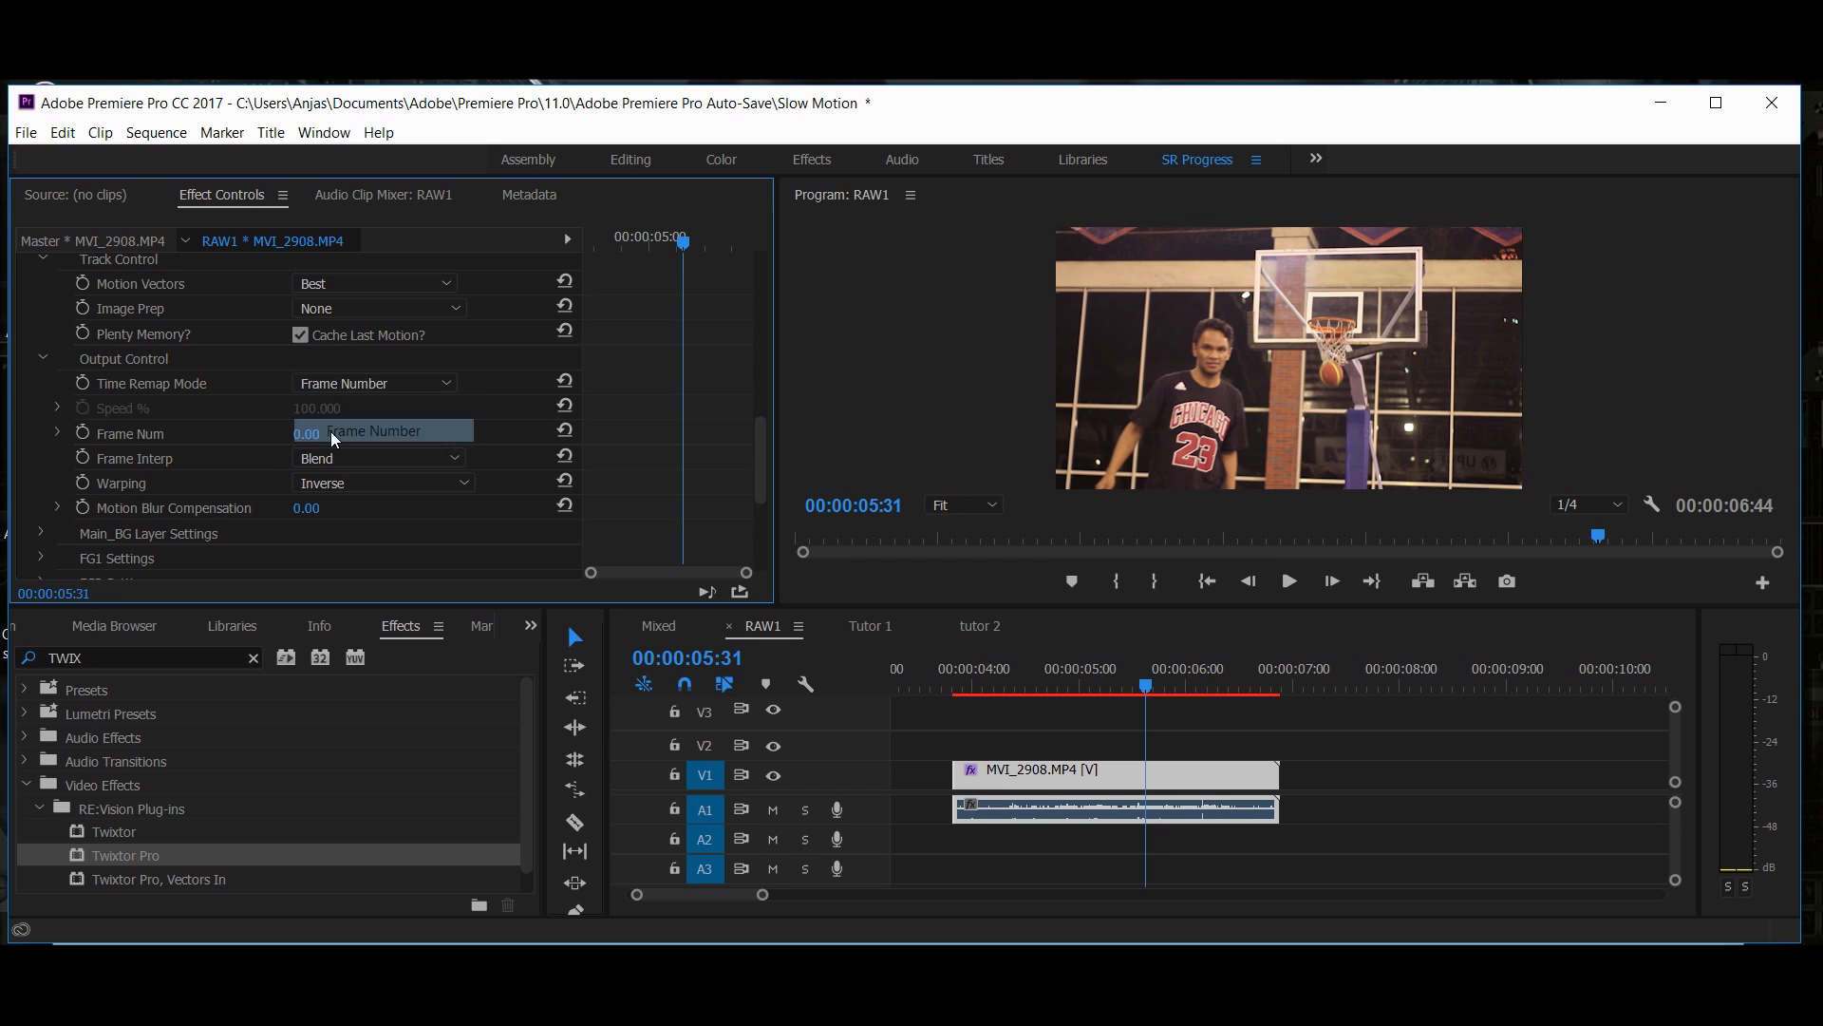
Step: Keyframe Twixtor's Frame Num at 254 at the clip's start and 295 at its end
left_click(959, 689)
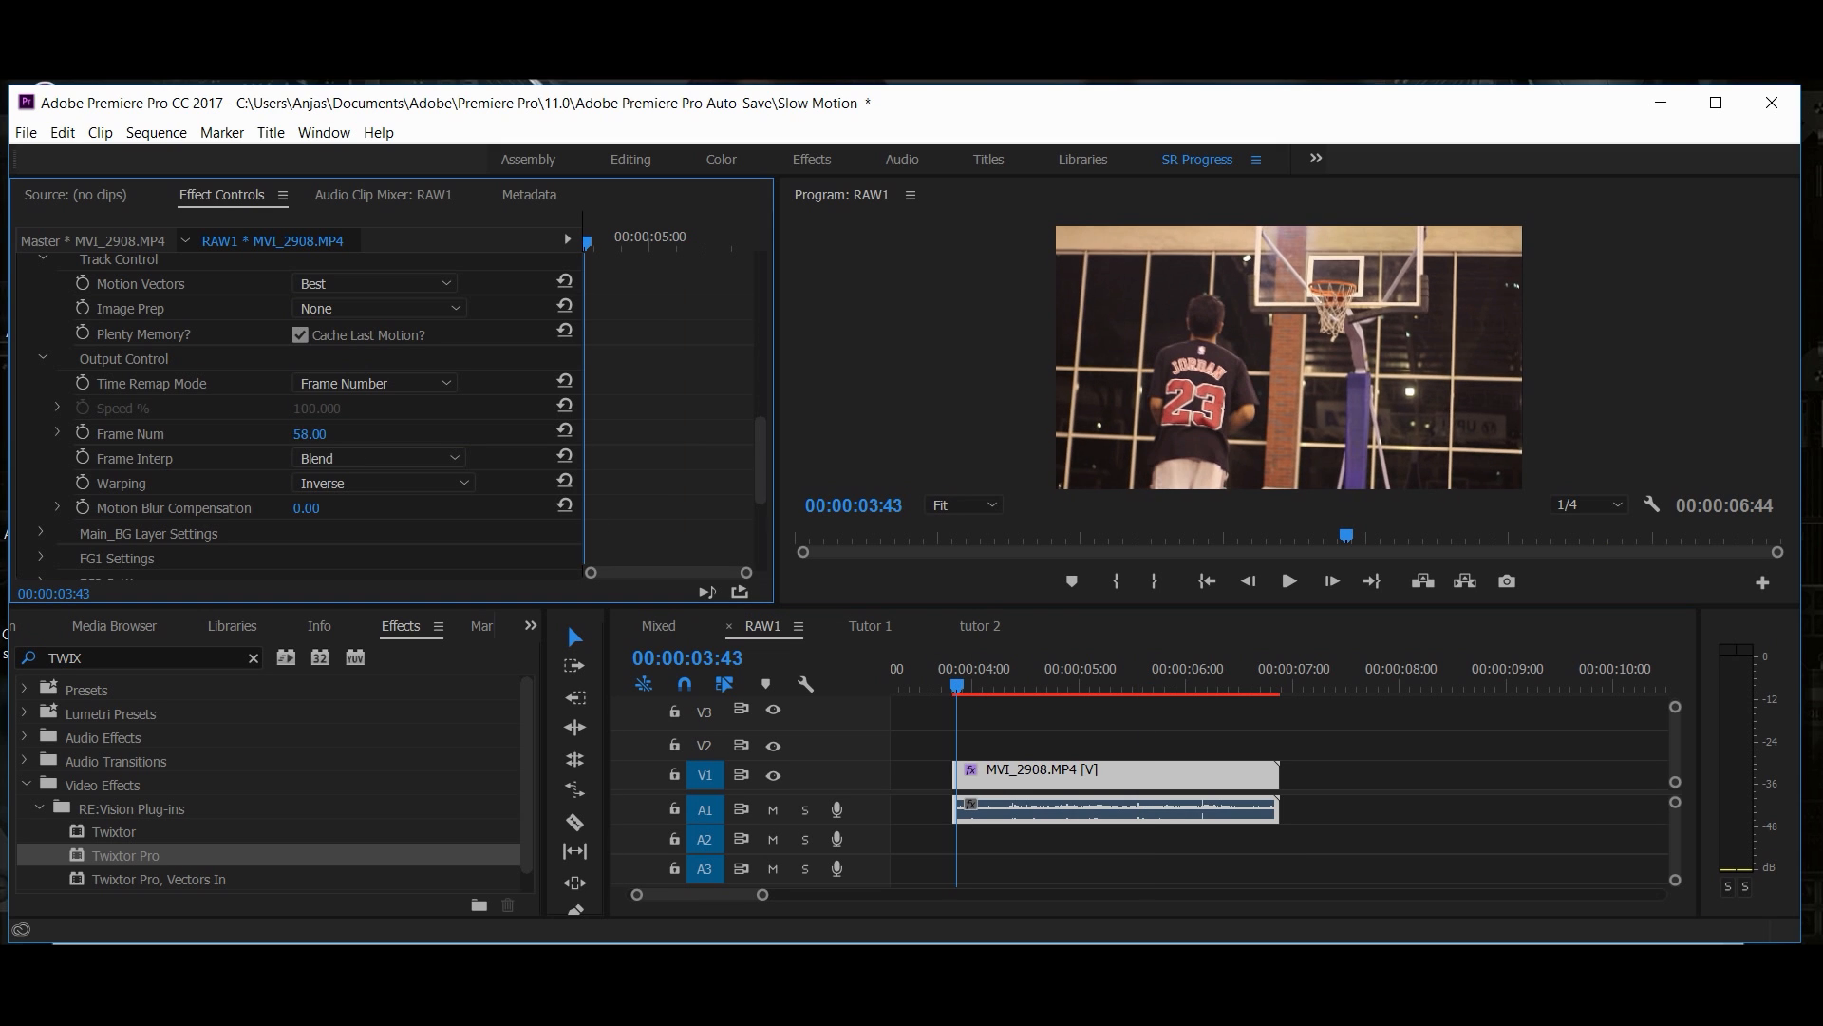
left_click_drag(314, 433, 162, 433)
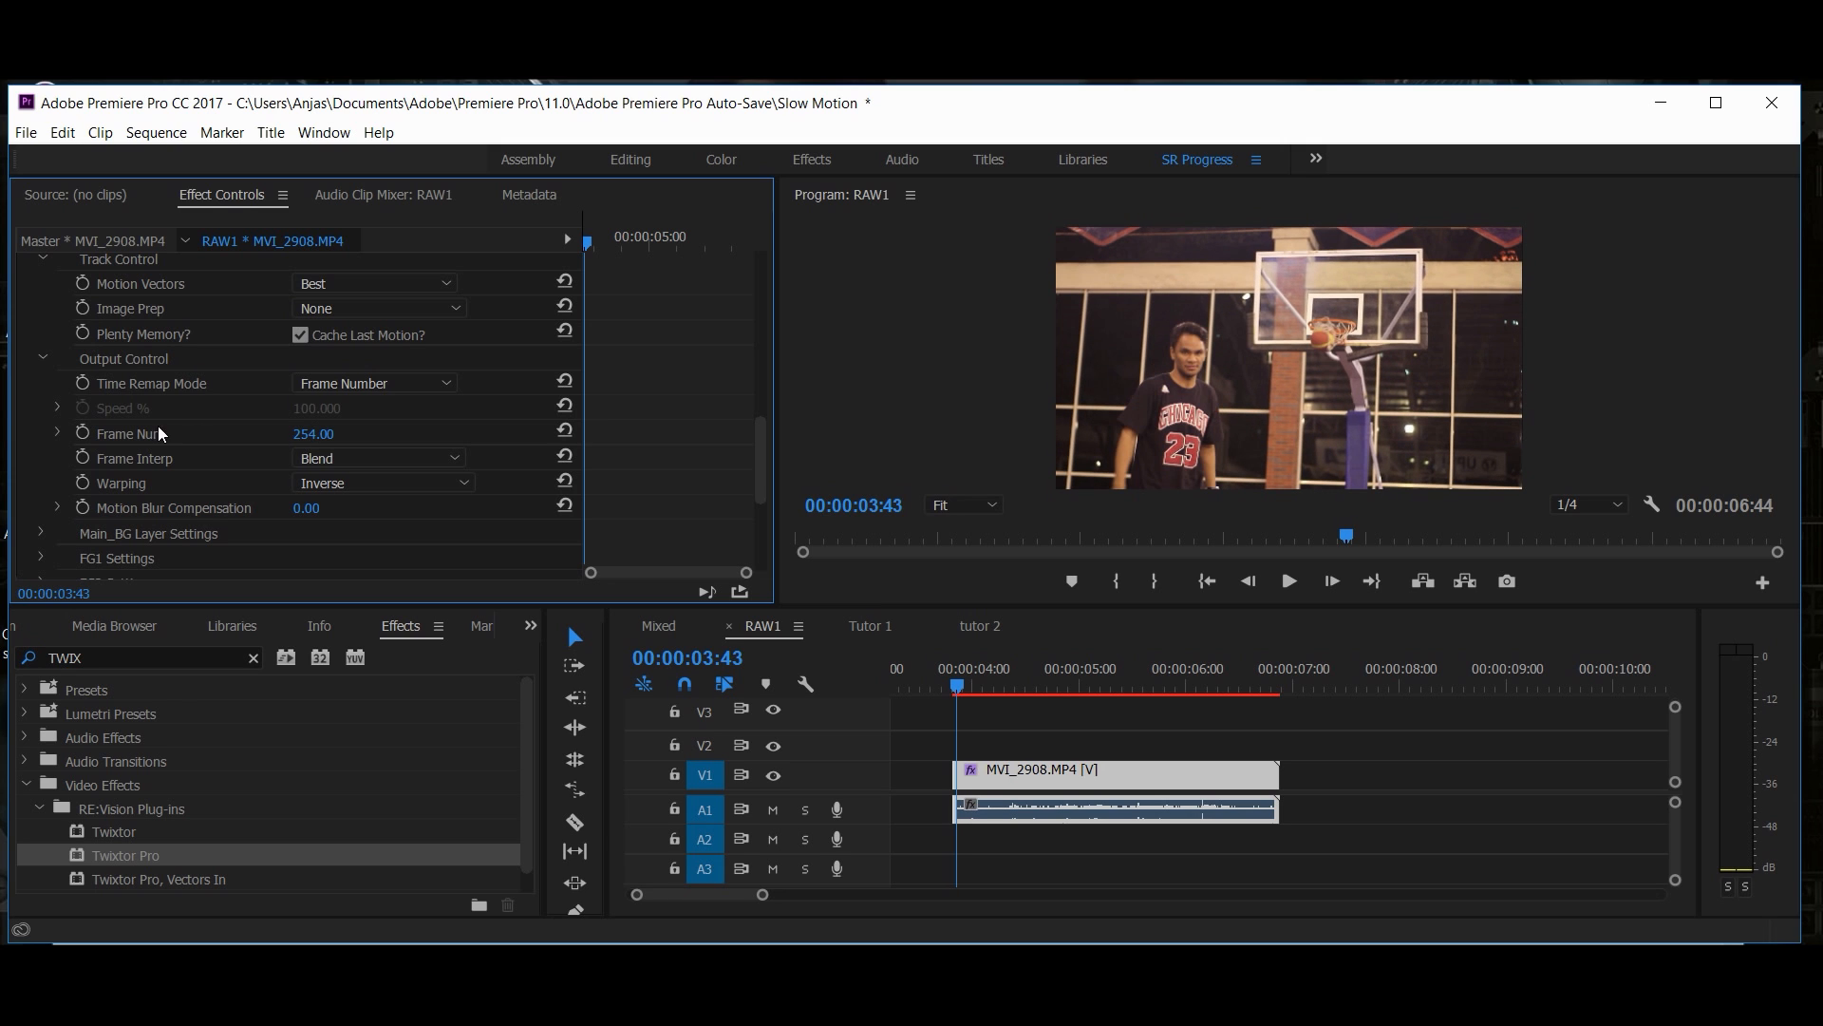
left_click(83, 433)
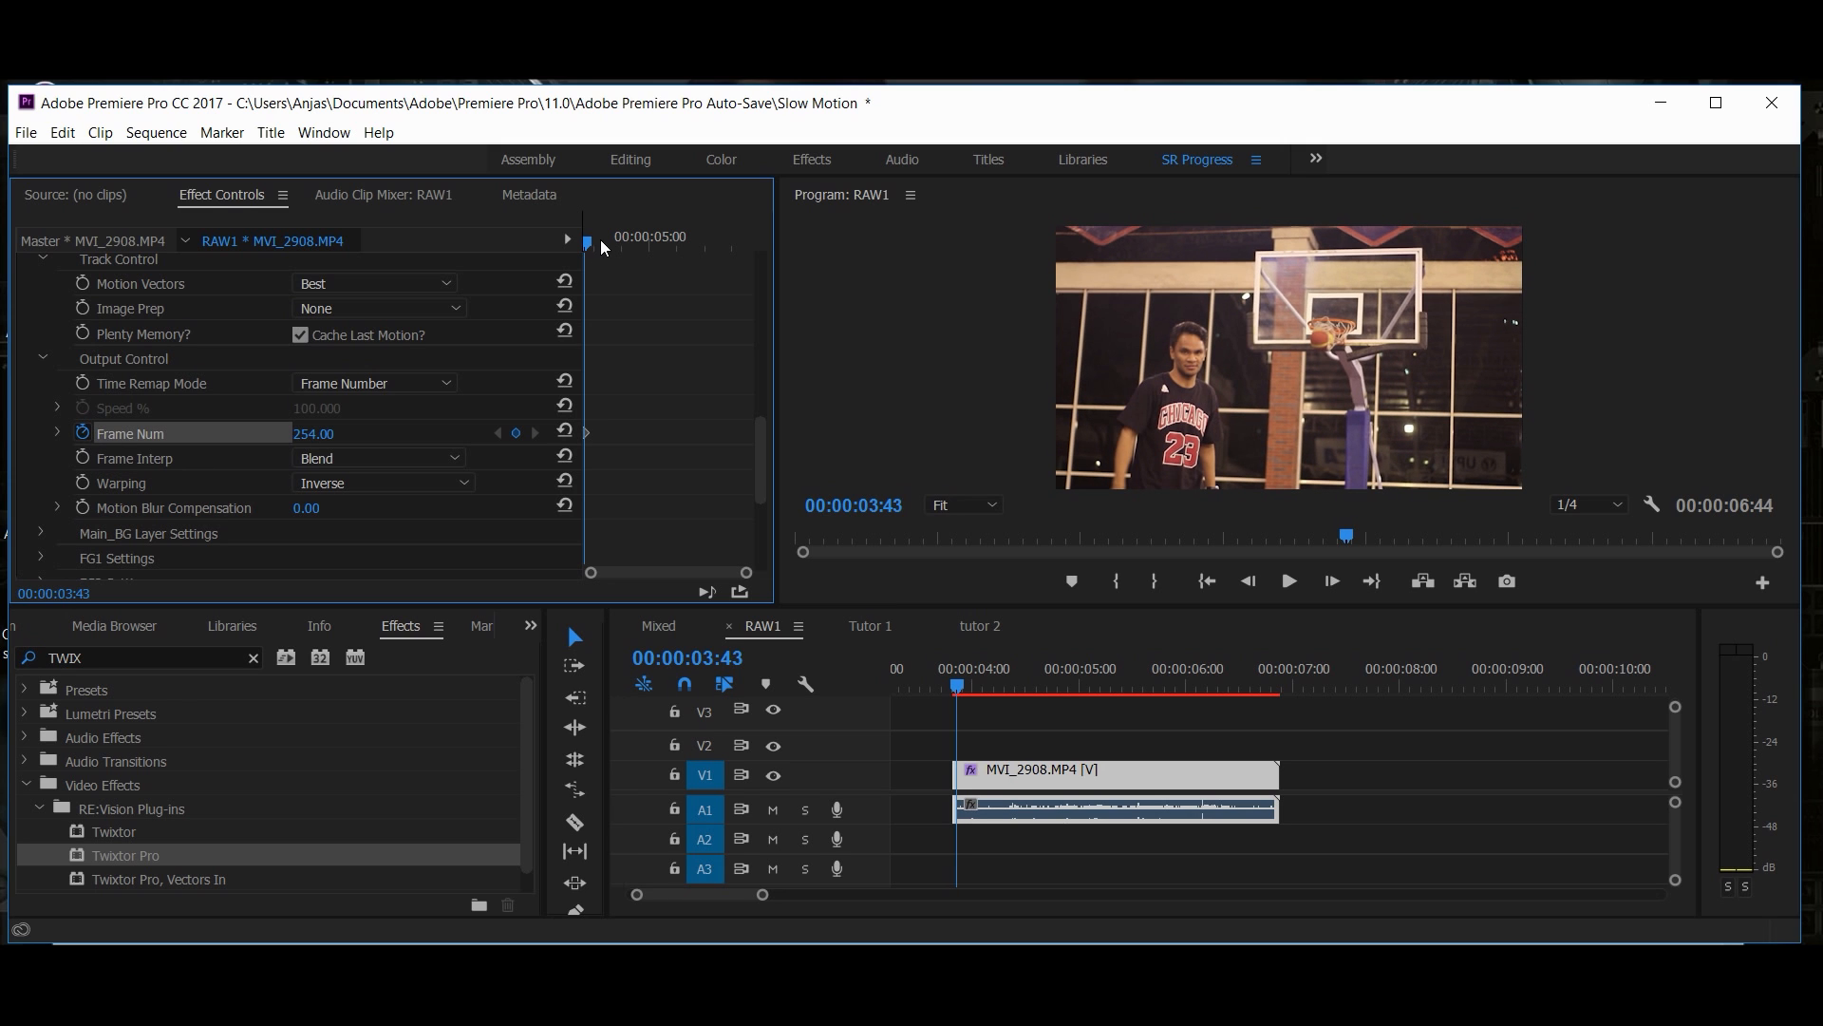
left_click_drag(589, 243, 759, 268)
left_click_drag(314, 433, 396, 433)
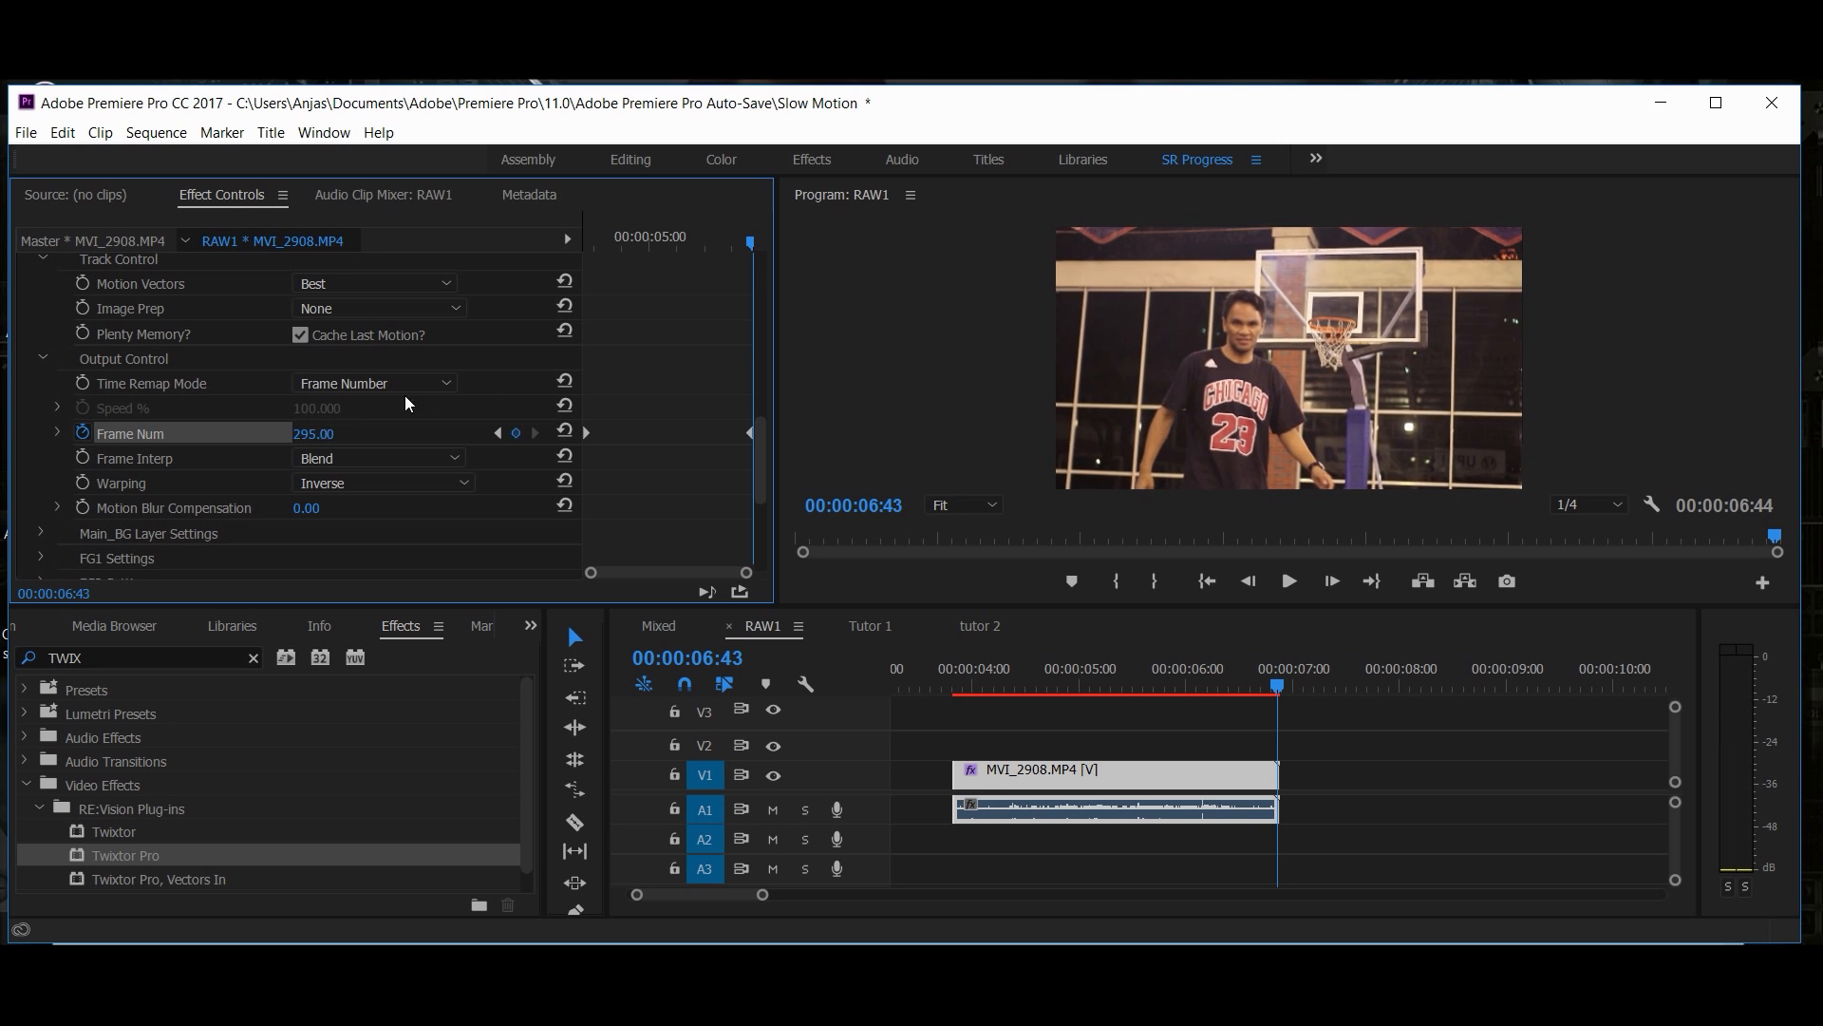
Step: Return the playhead to the clip's start and render the sequence In to Out
left_click_drag(745, 244, 573, 276)
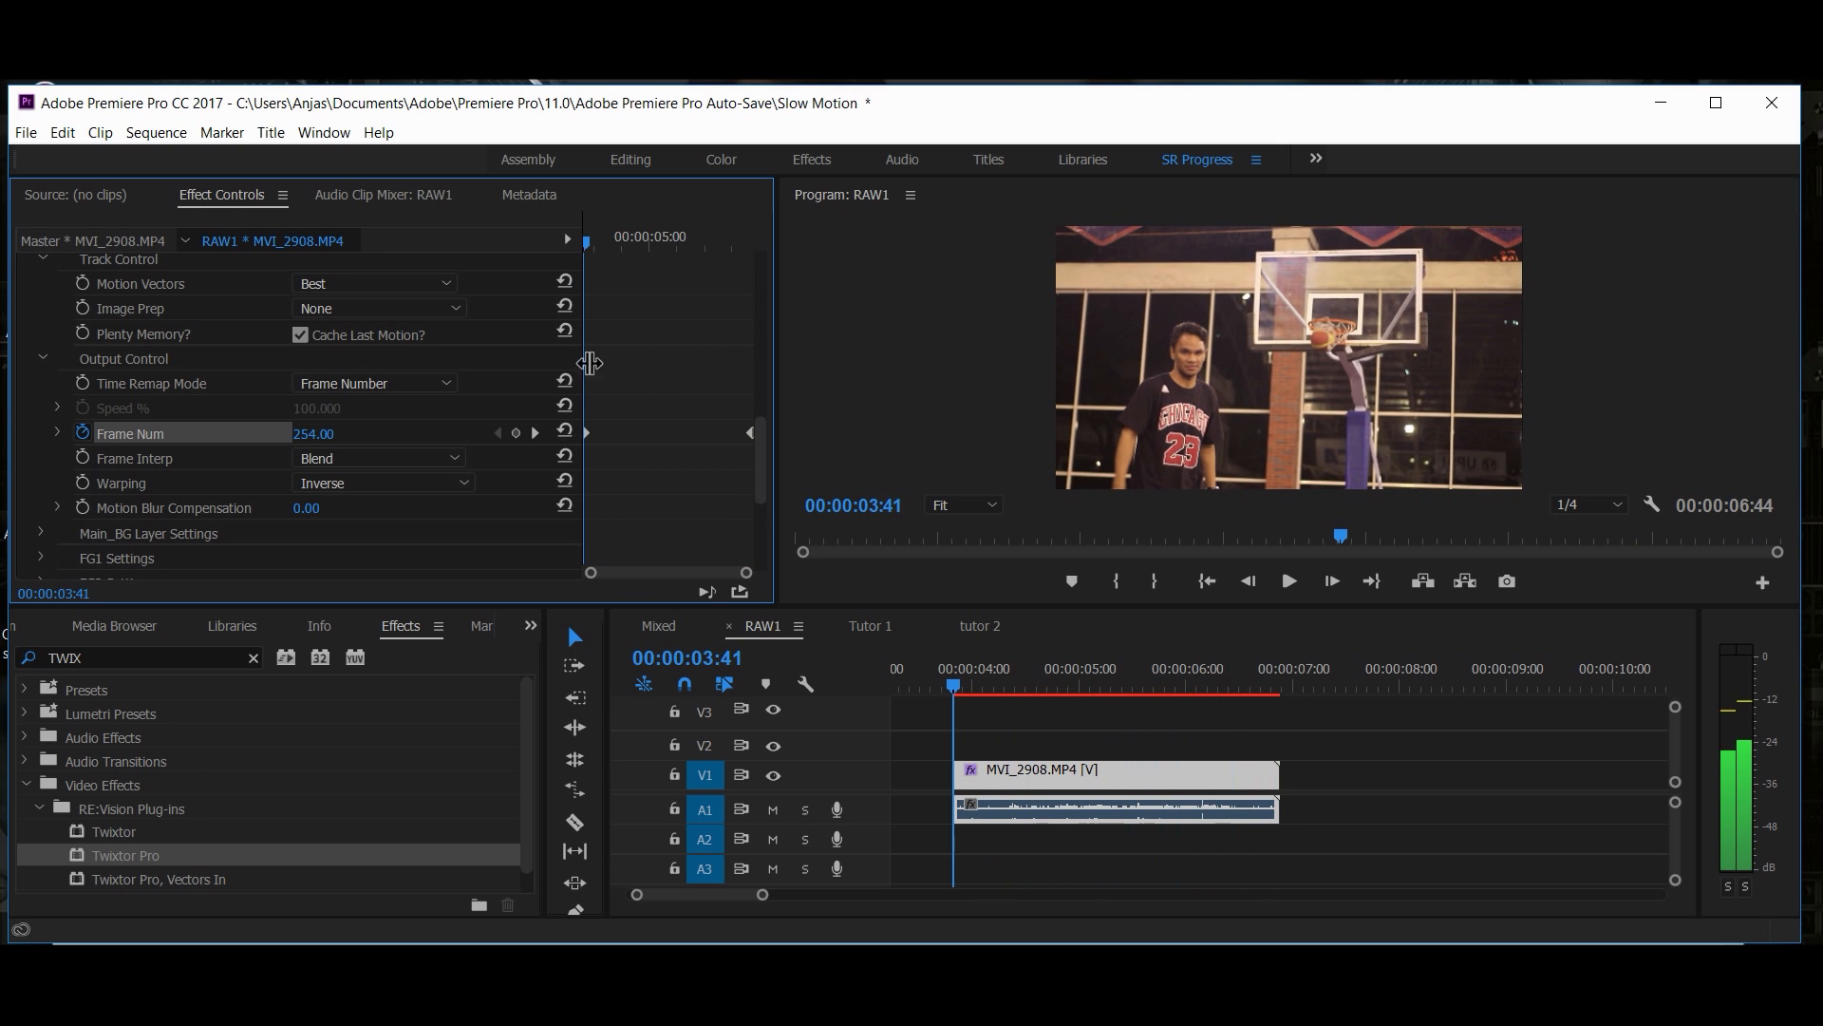
left_click(159, 133)
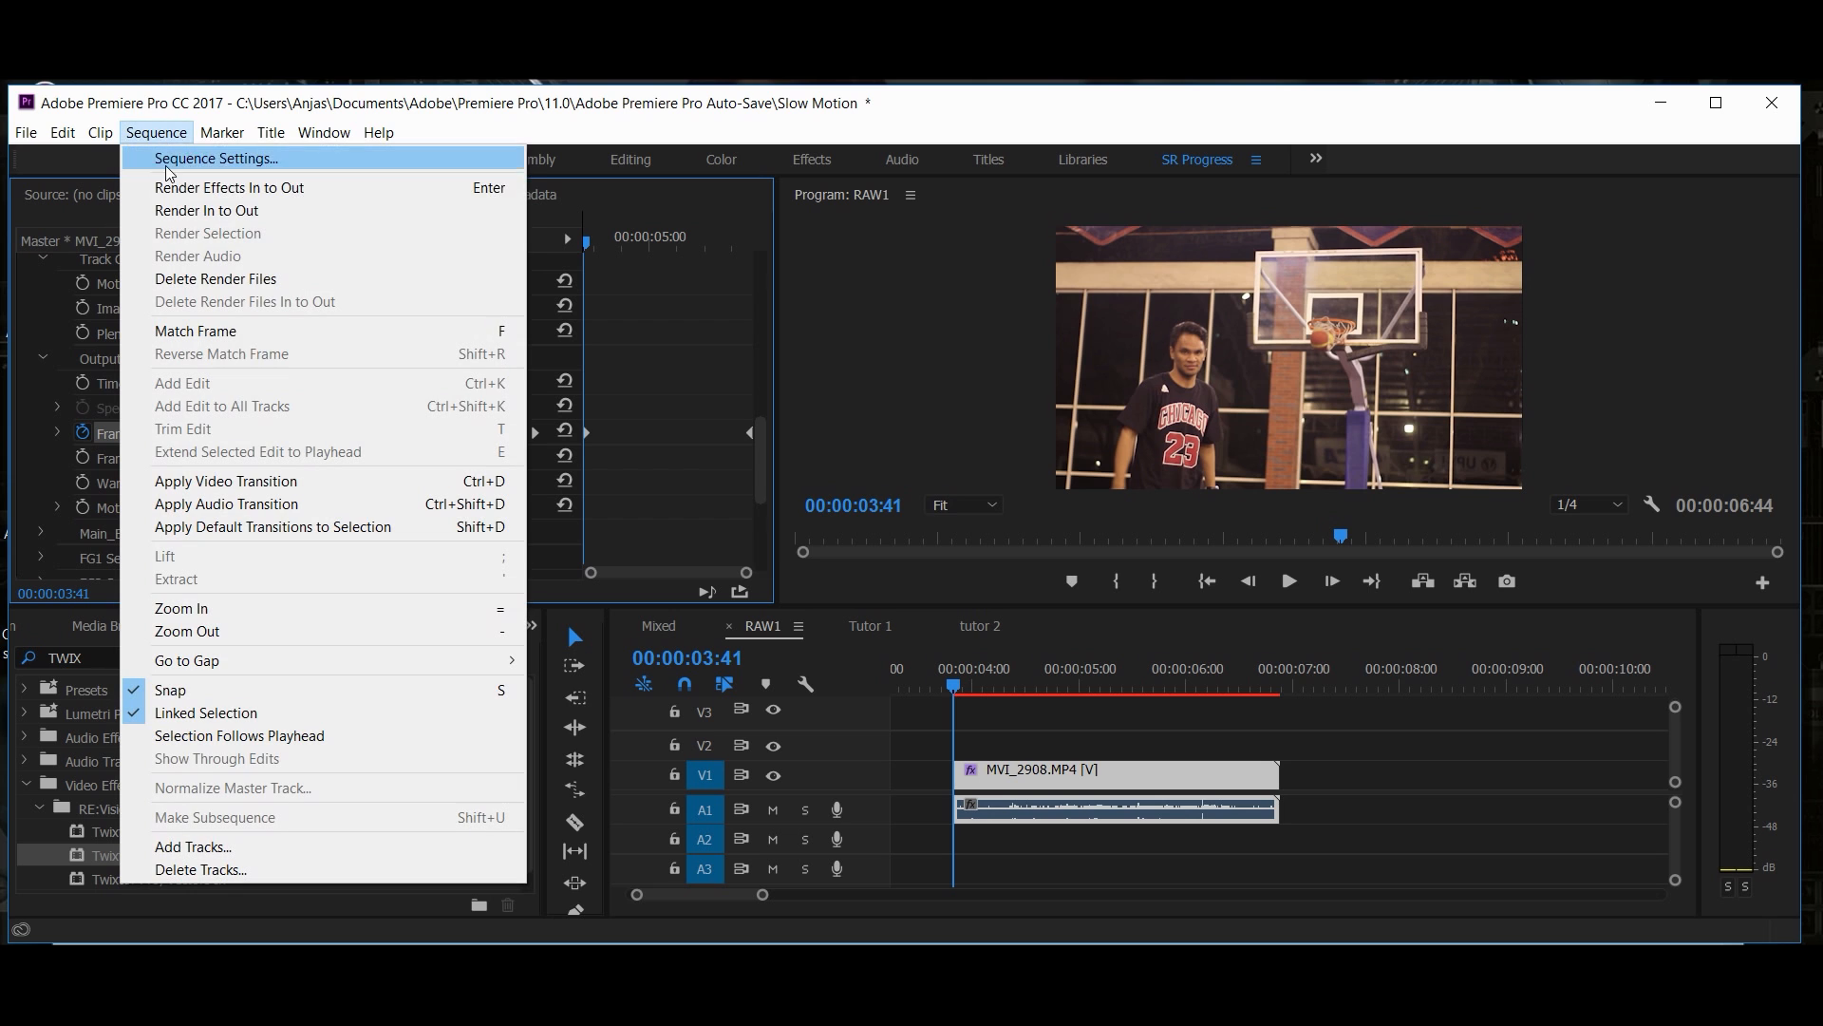
left_click(192, 213)
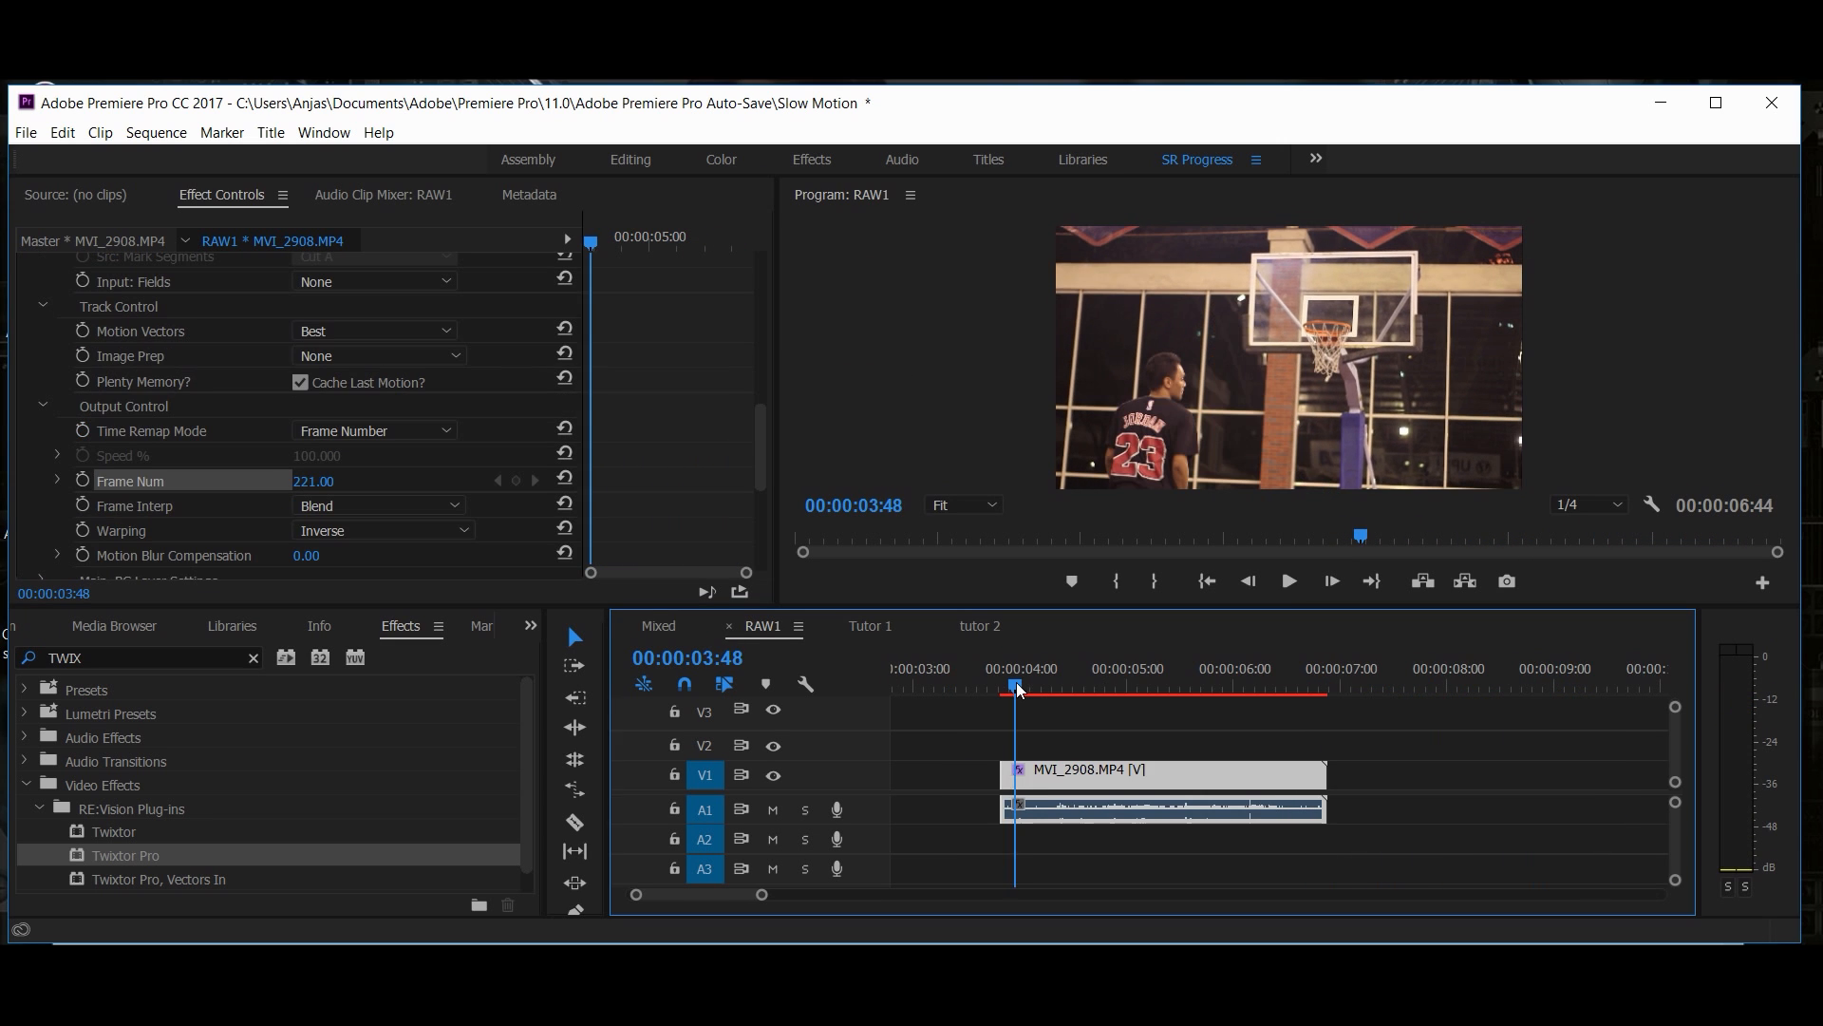
Step: Switch Twixtor's Time Remap Mode to Speed and place the playhead near the clip's start at 00:00:03:43
left_click_drag(1015, 685, 1011, 685)
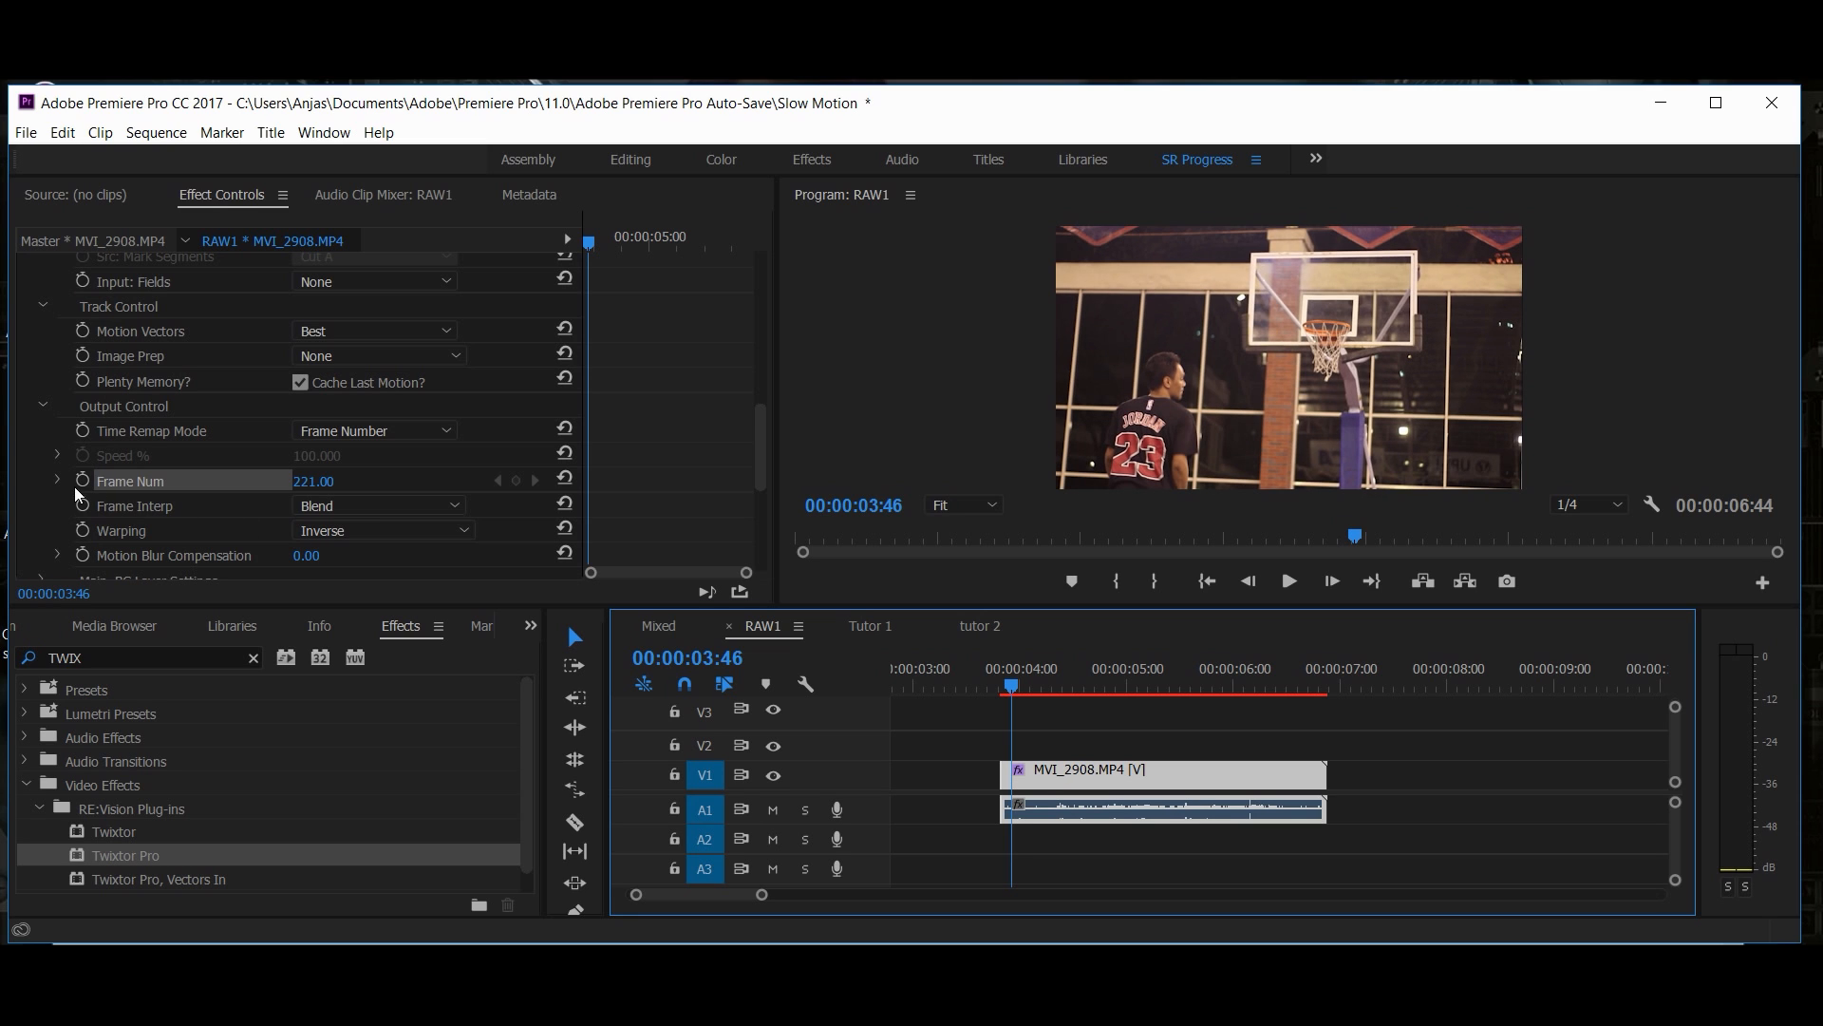
left_click(342, 431)
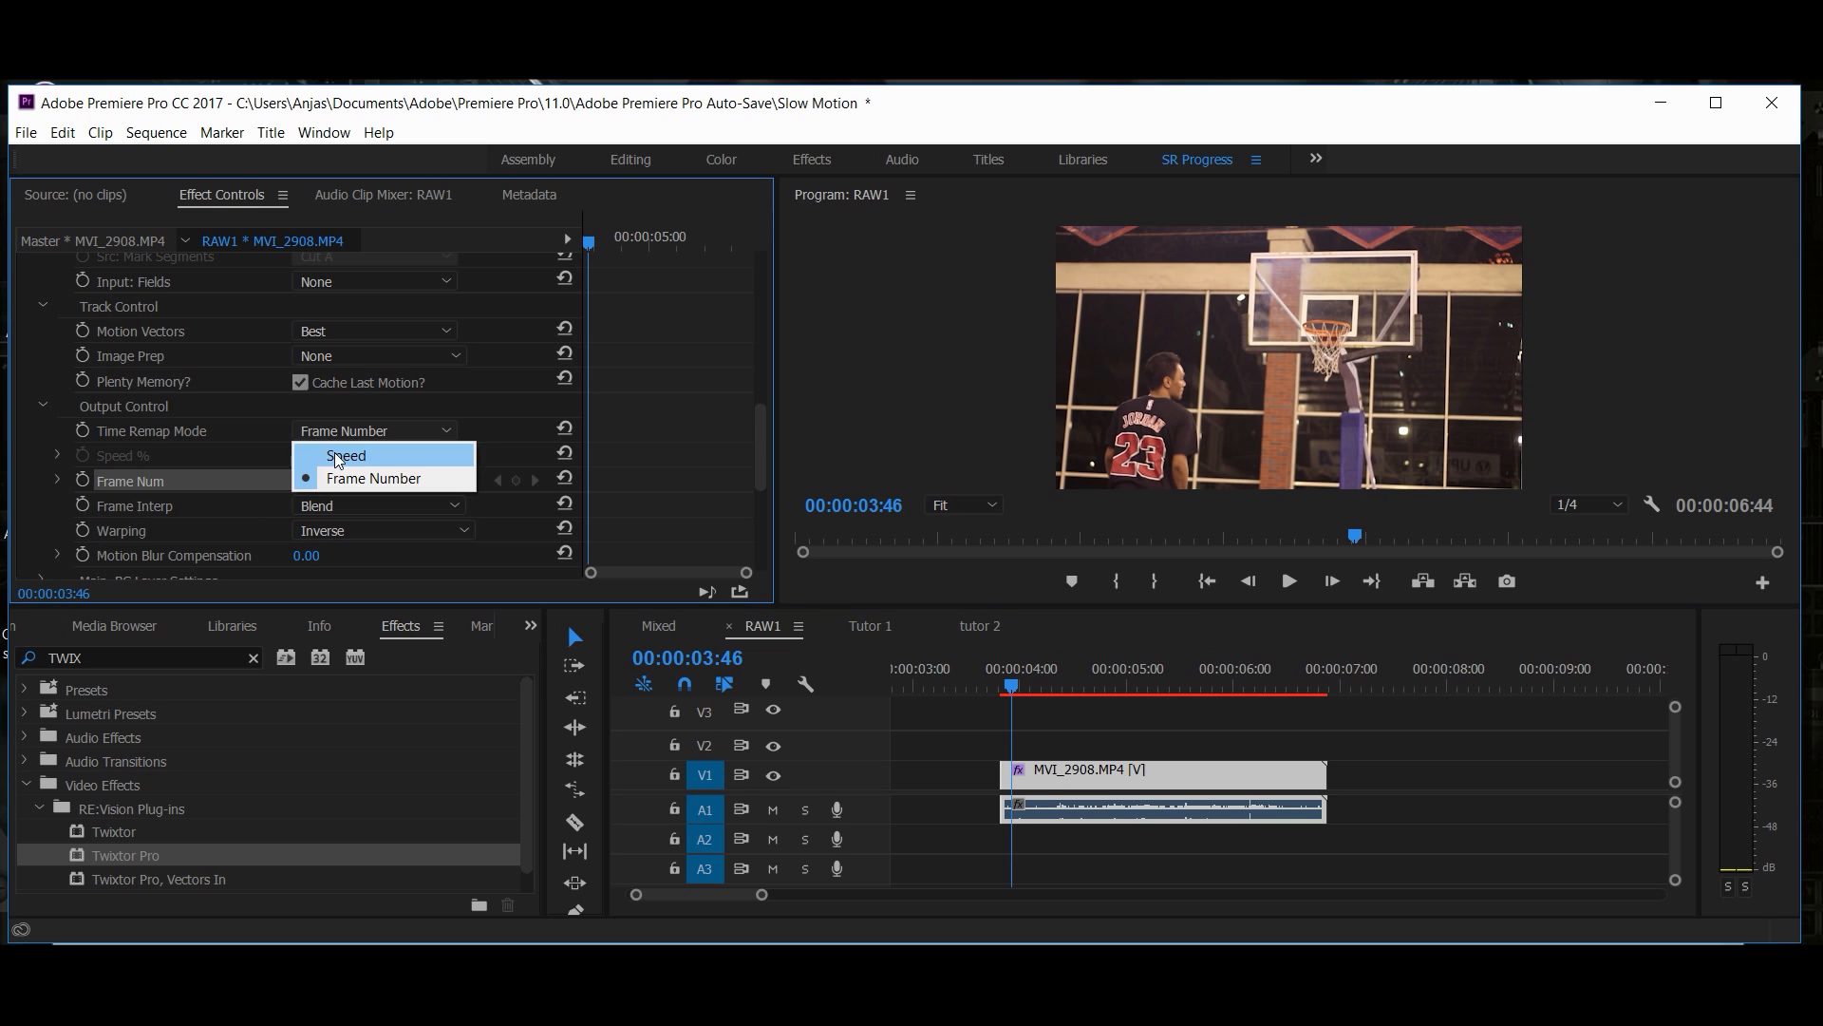
left_click(339, 457)
left_click(1023, 719)
key("Left")
key("Left")
key("Left")
left_click(1326, 774)
left_click(1351, 760)
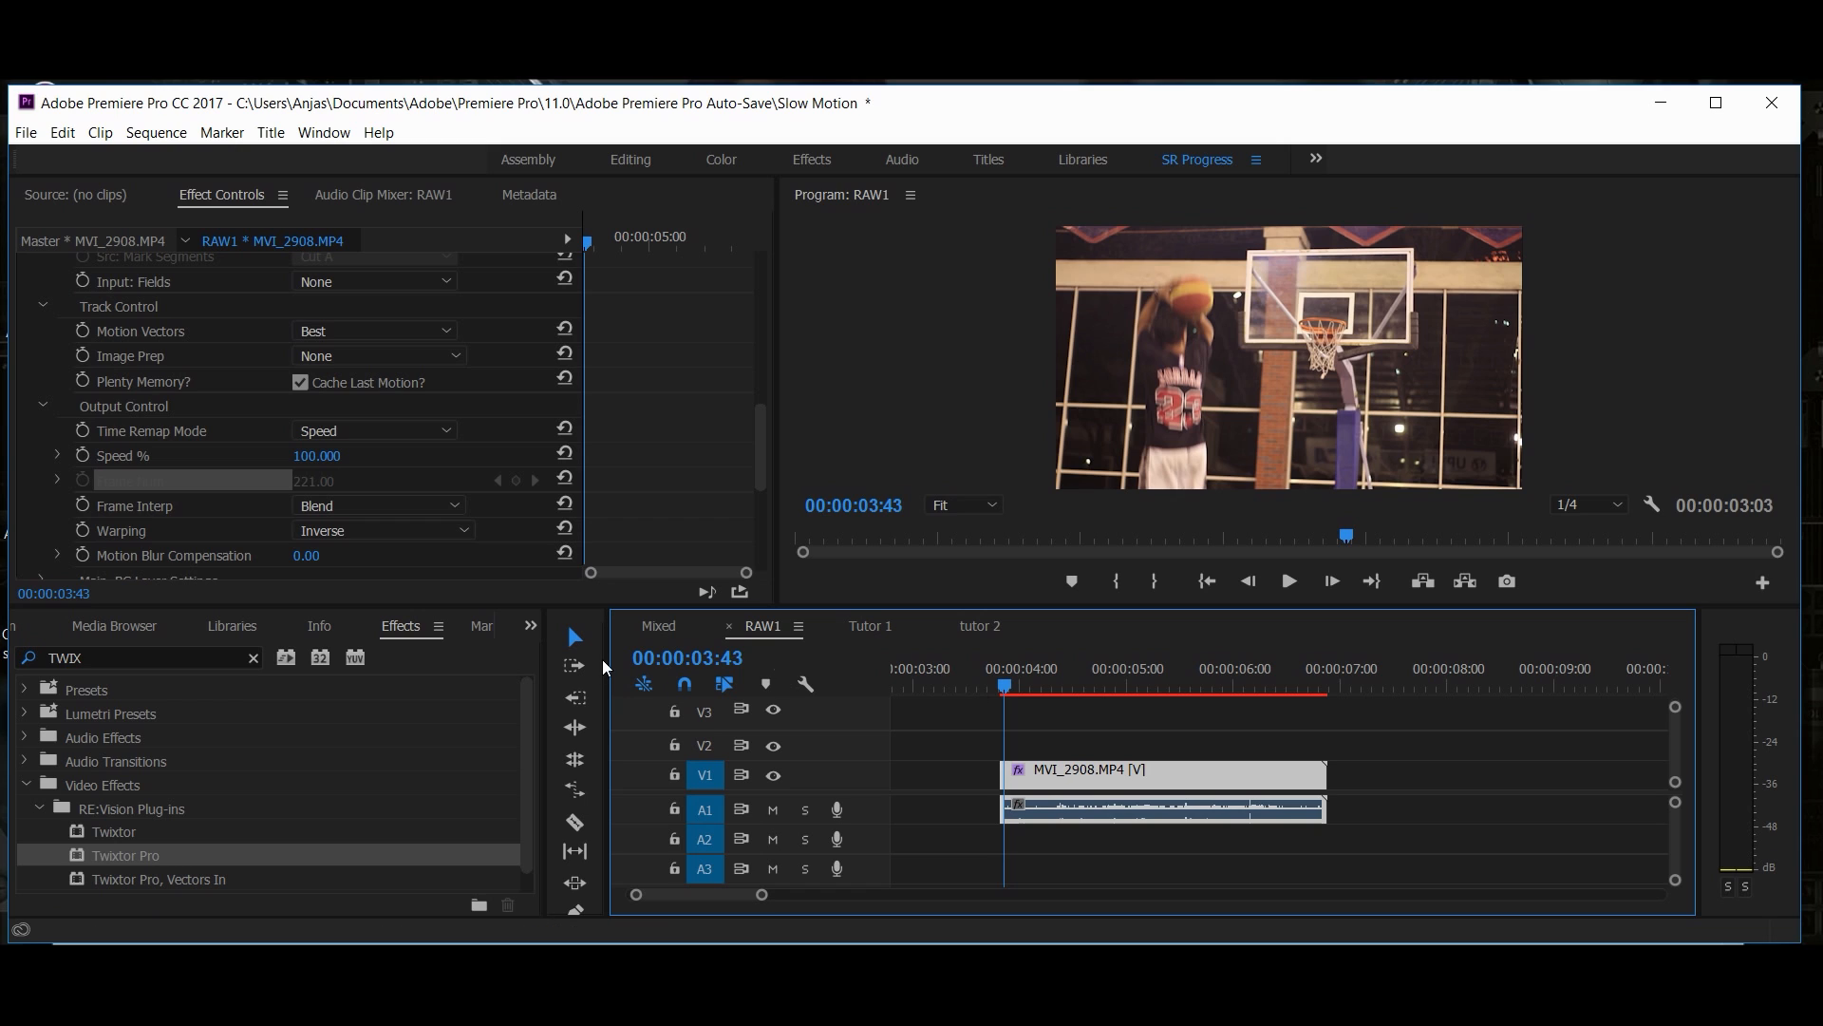
Step: Try keyframing Twixtor's Speed % at 00:00:03:43 with a drop to 23 one frame further on
left_click(83, 461)
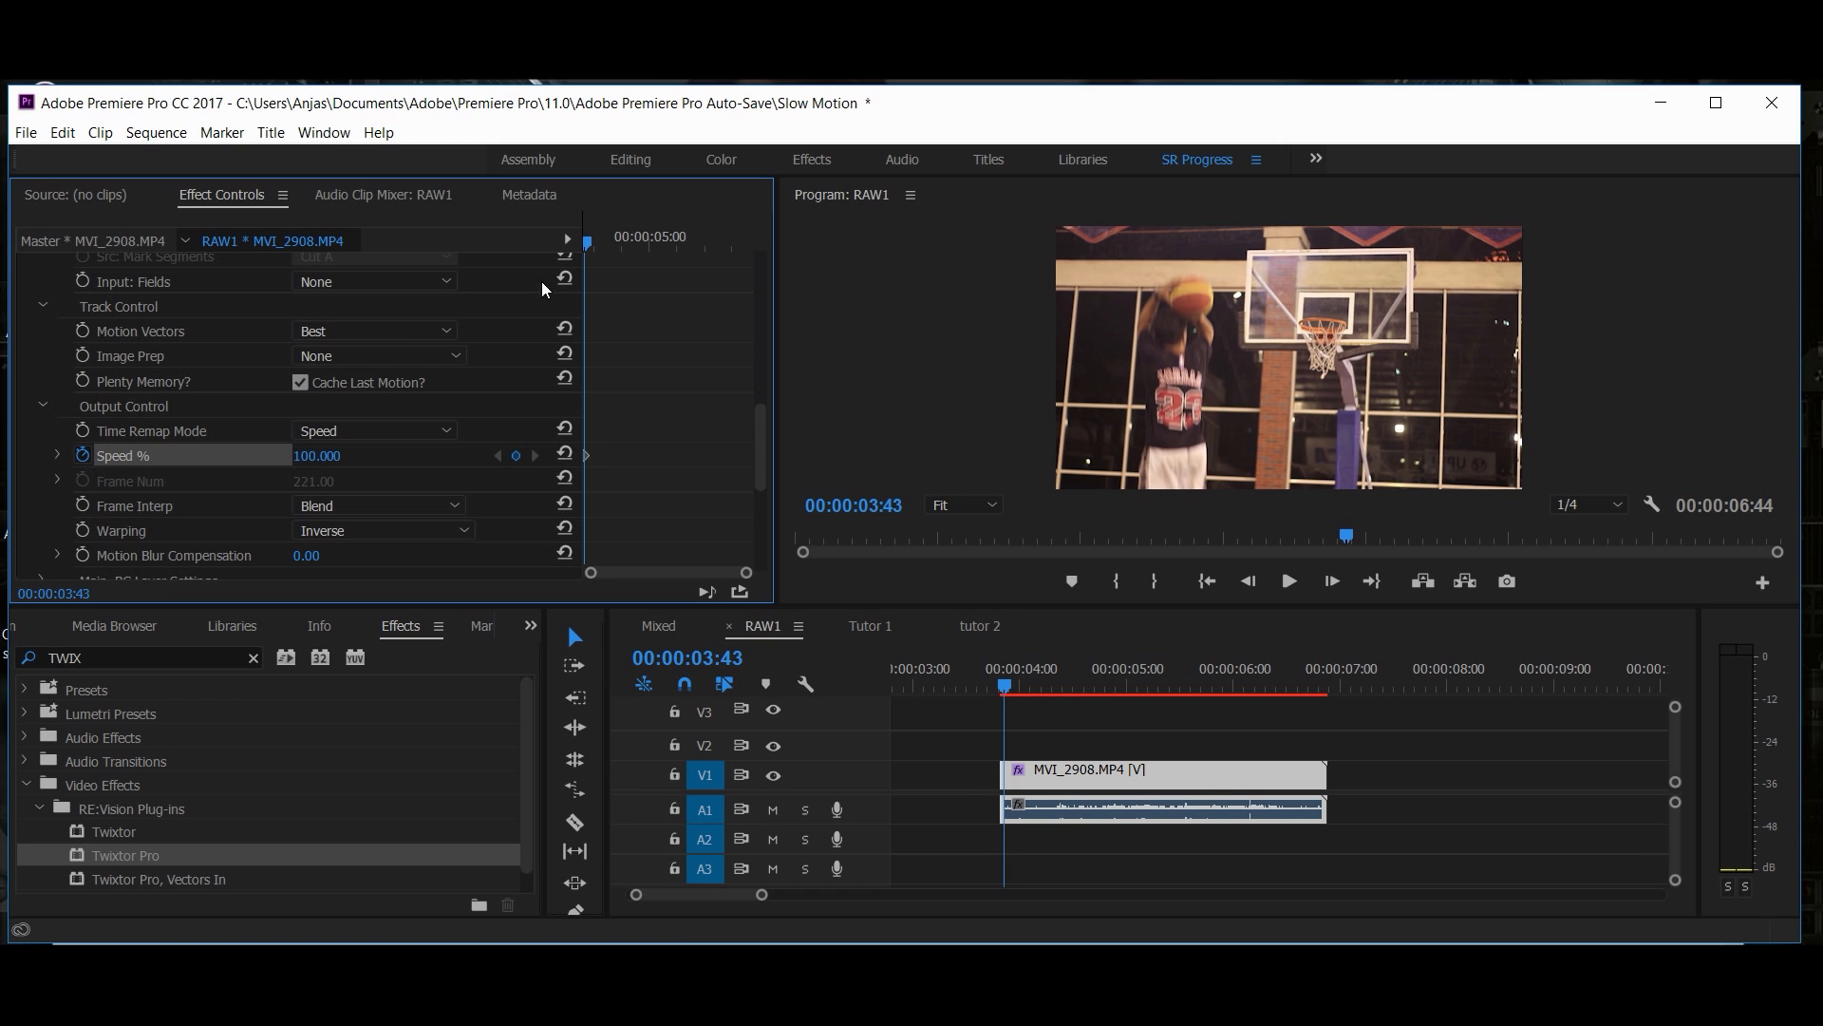
left_click_drag(589, 250, 592, 251)
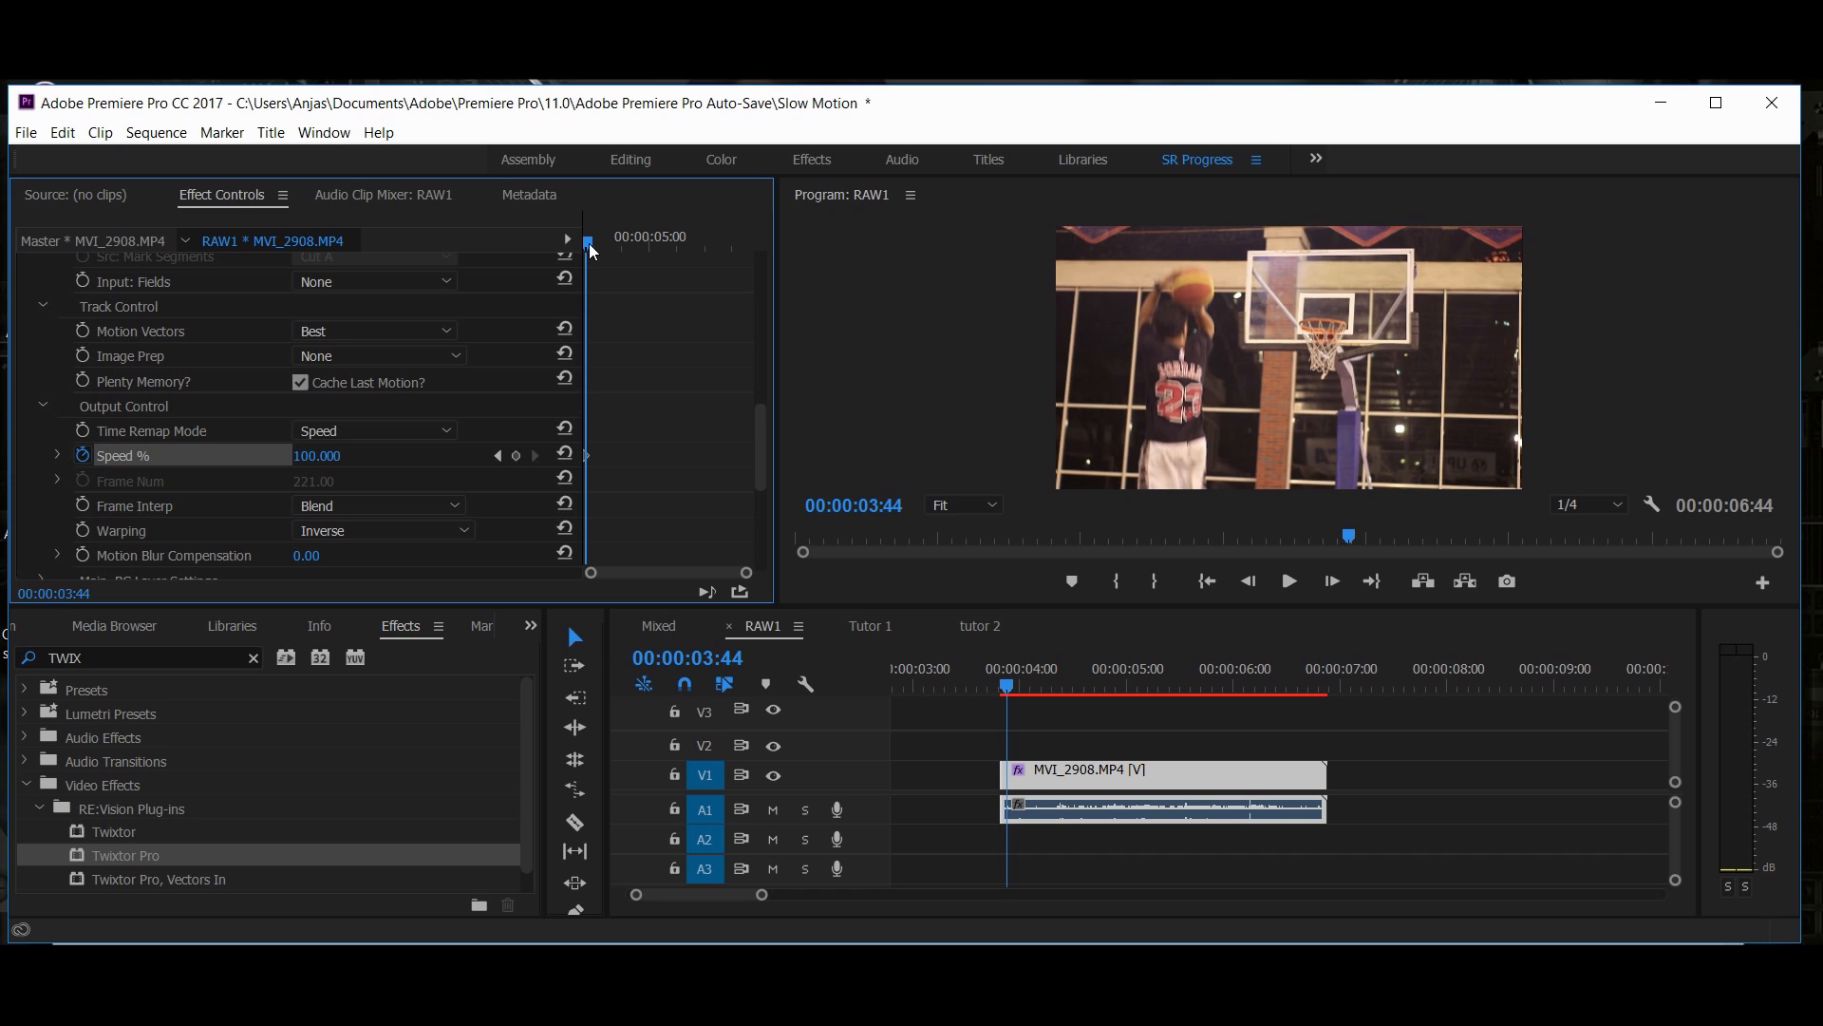
left_click(316, 455)
type("44")
key("Return")
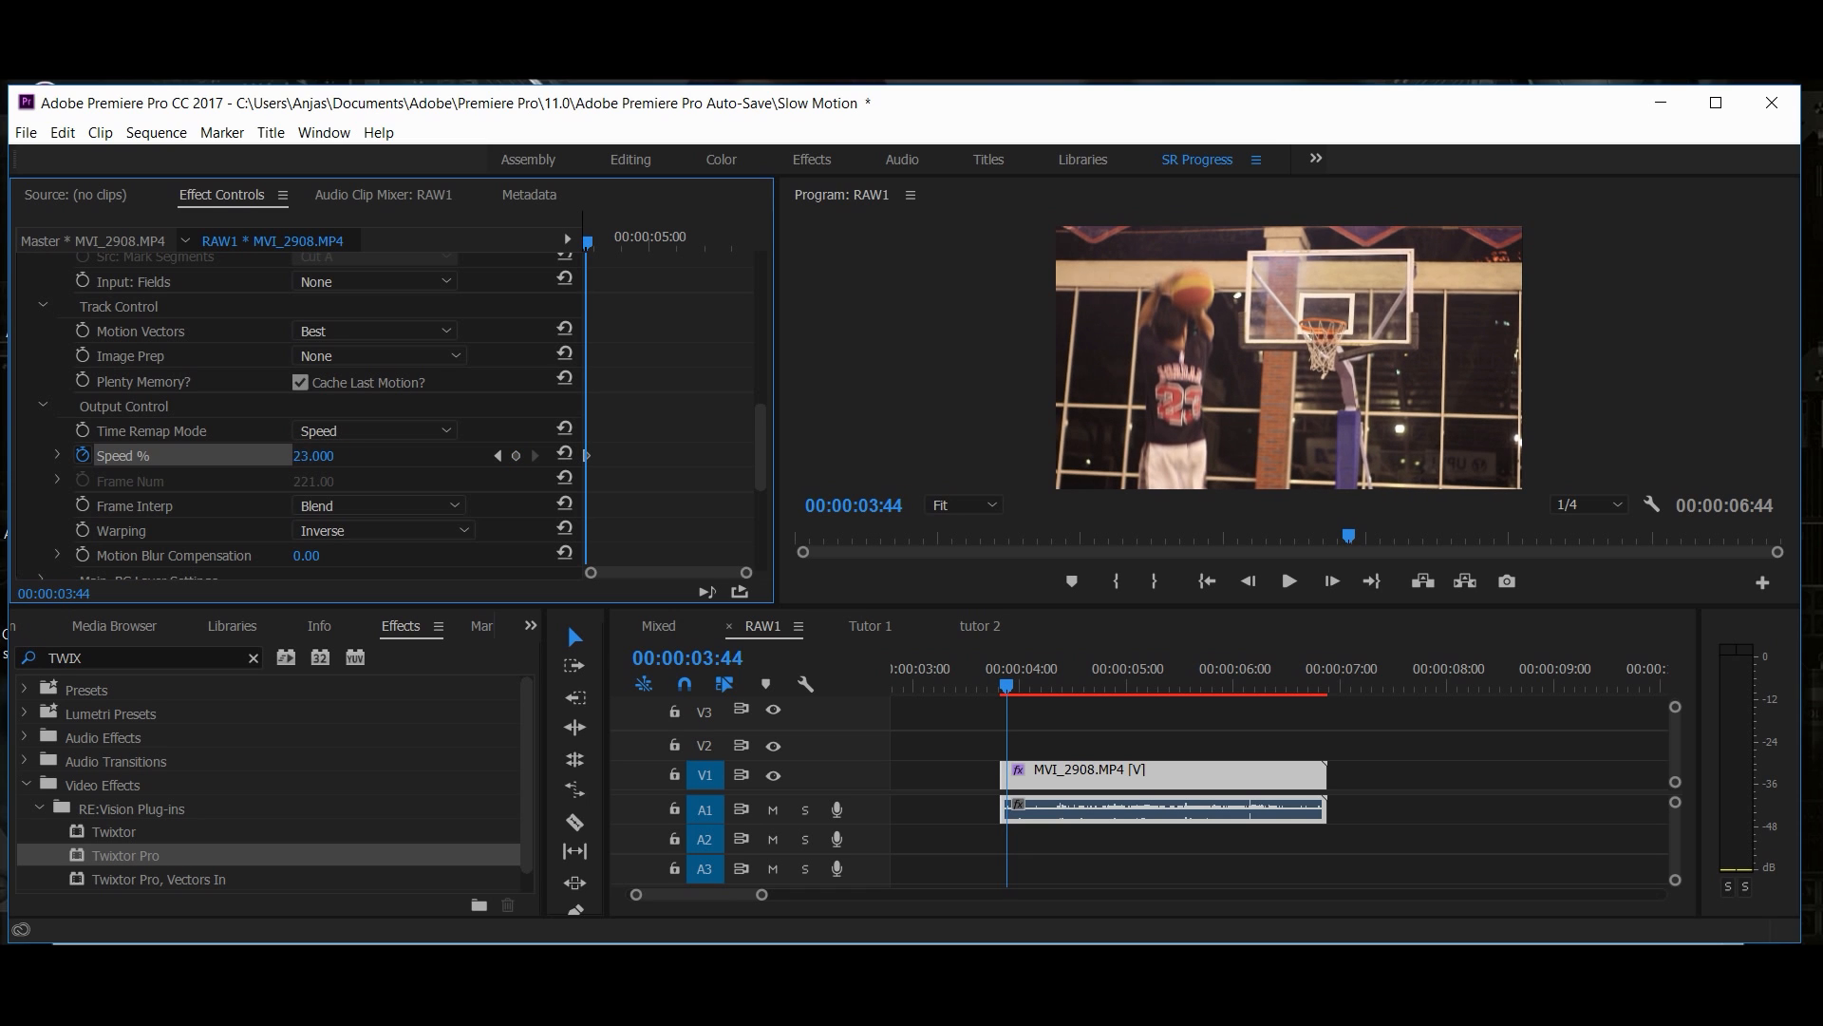
mouse_move(599, 250)
left_mouse_down()
mouse_move(584, 245)
mouse_move(707, 245)
mouse_move(615, 245)
left_mouse_up()
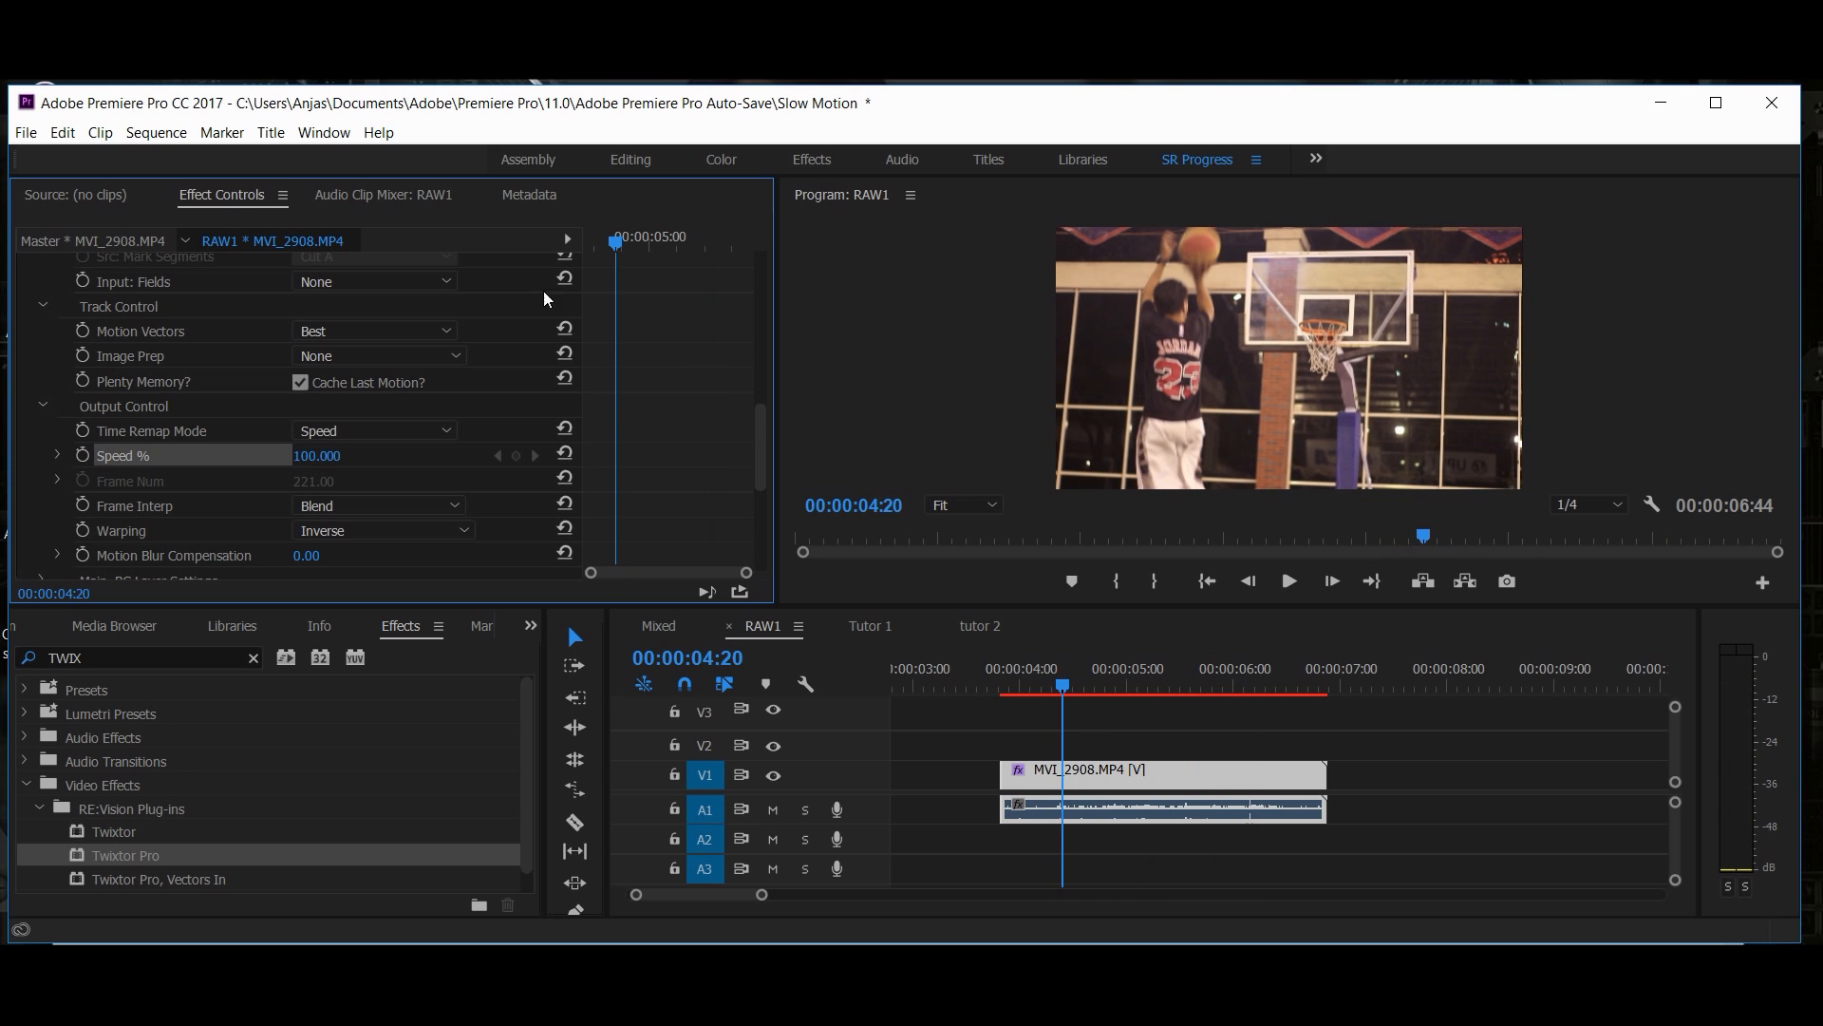
Step: Enable keyframing for Twixtor's Speed % at 00:00:03:42 near the clip's start and set the speed to 20
left_click(586, 244)
left_click(314, 457)
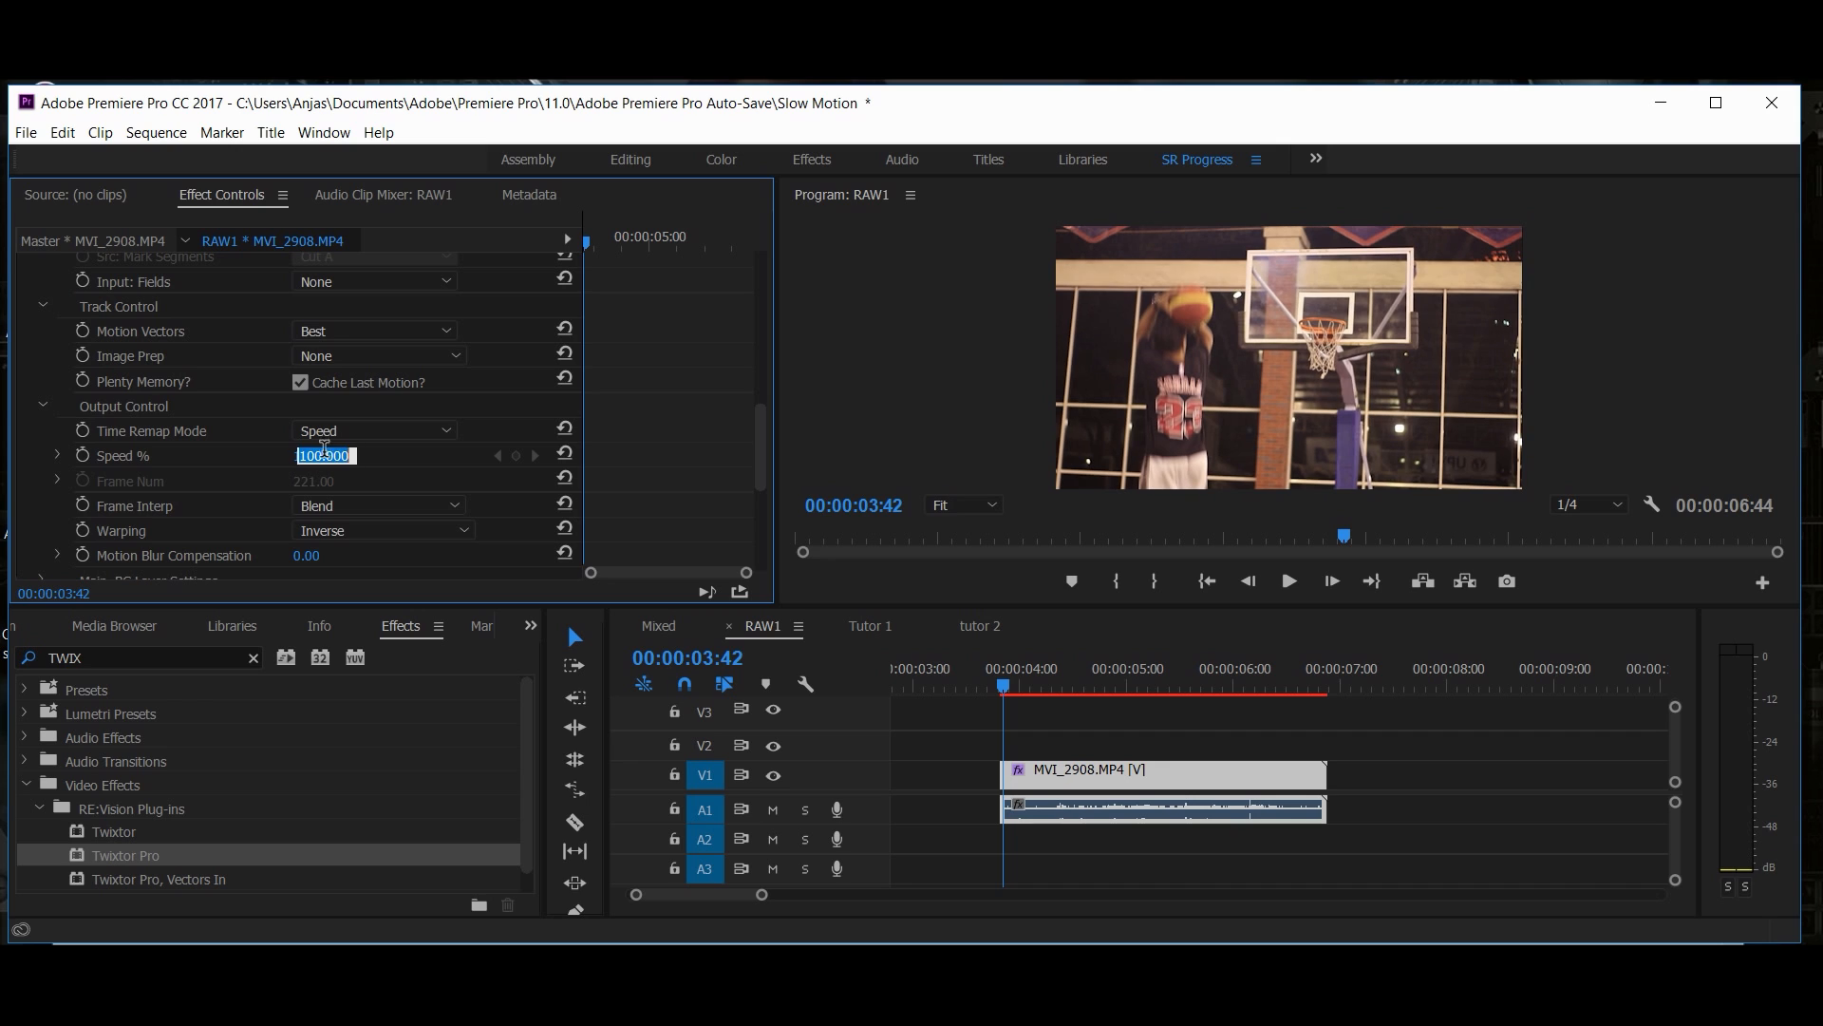
left_click(82, 455)
left_click(323, 456)
type("20")
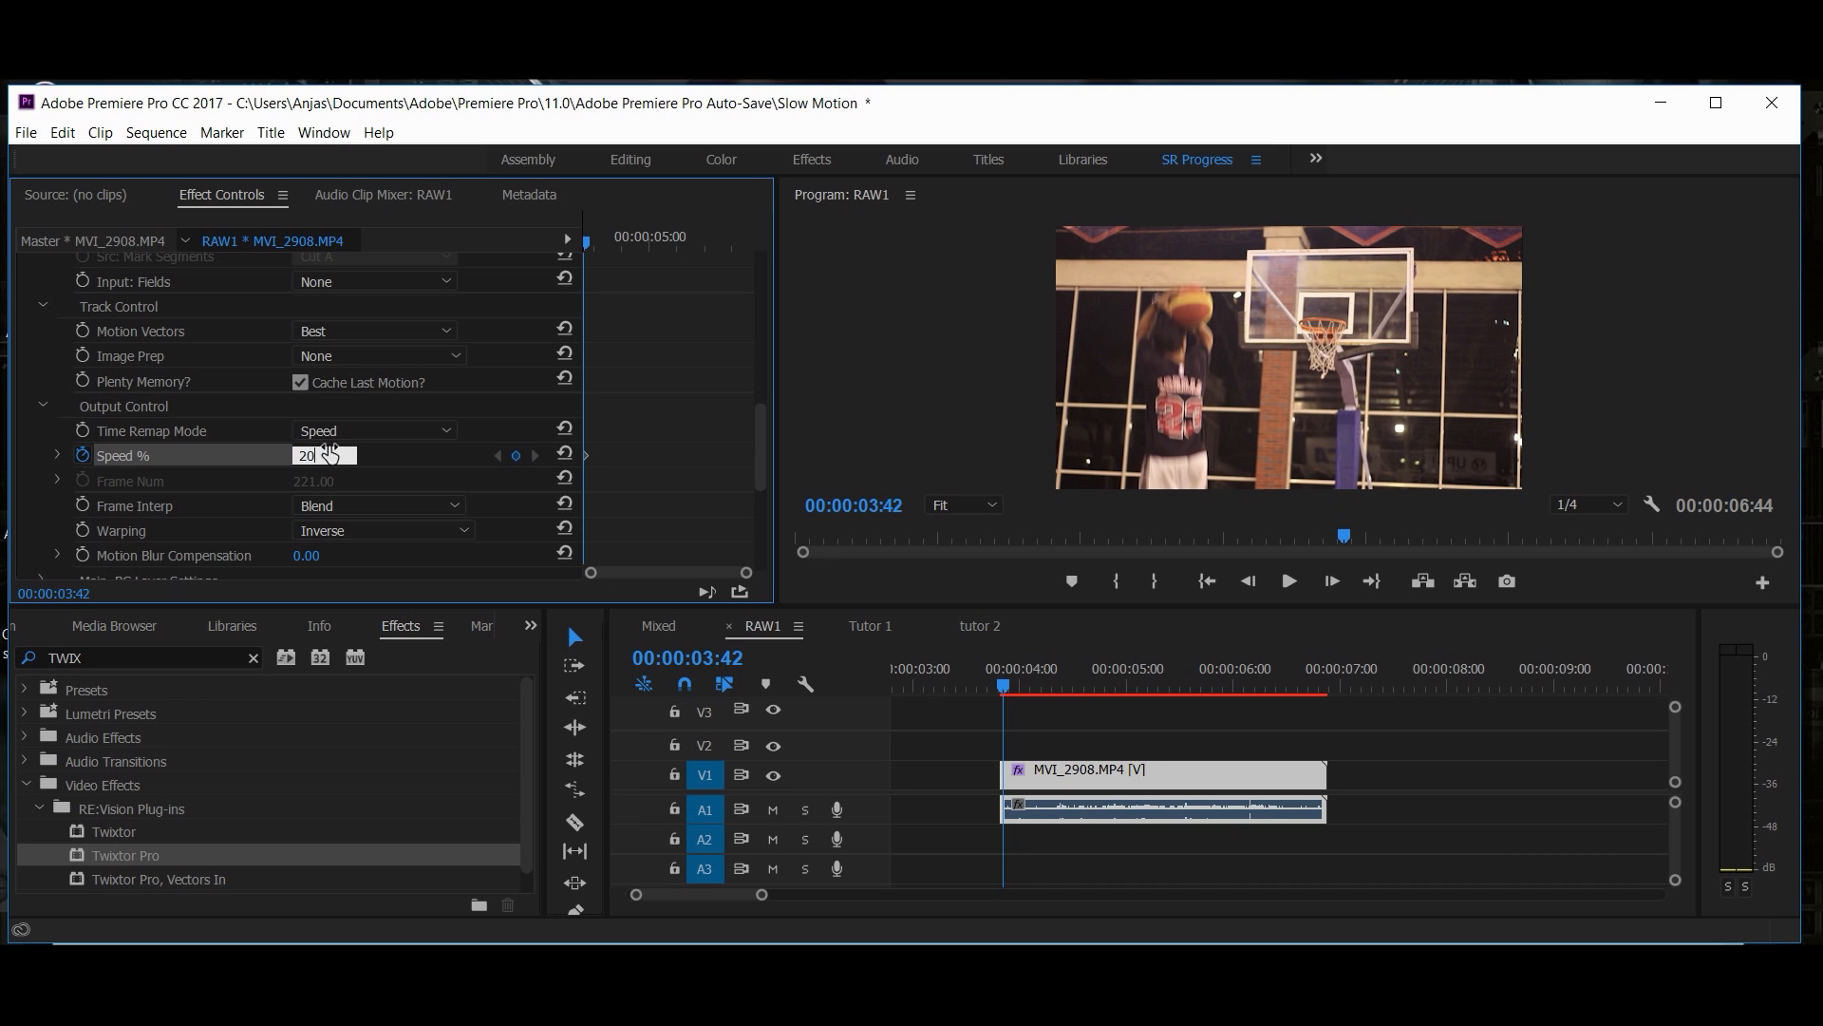
key("Return")
Step: Play back the Twixtor-slowed clip and return the playhead to the clip's start
key("space")
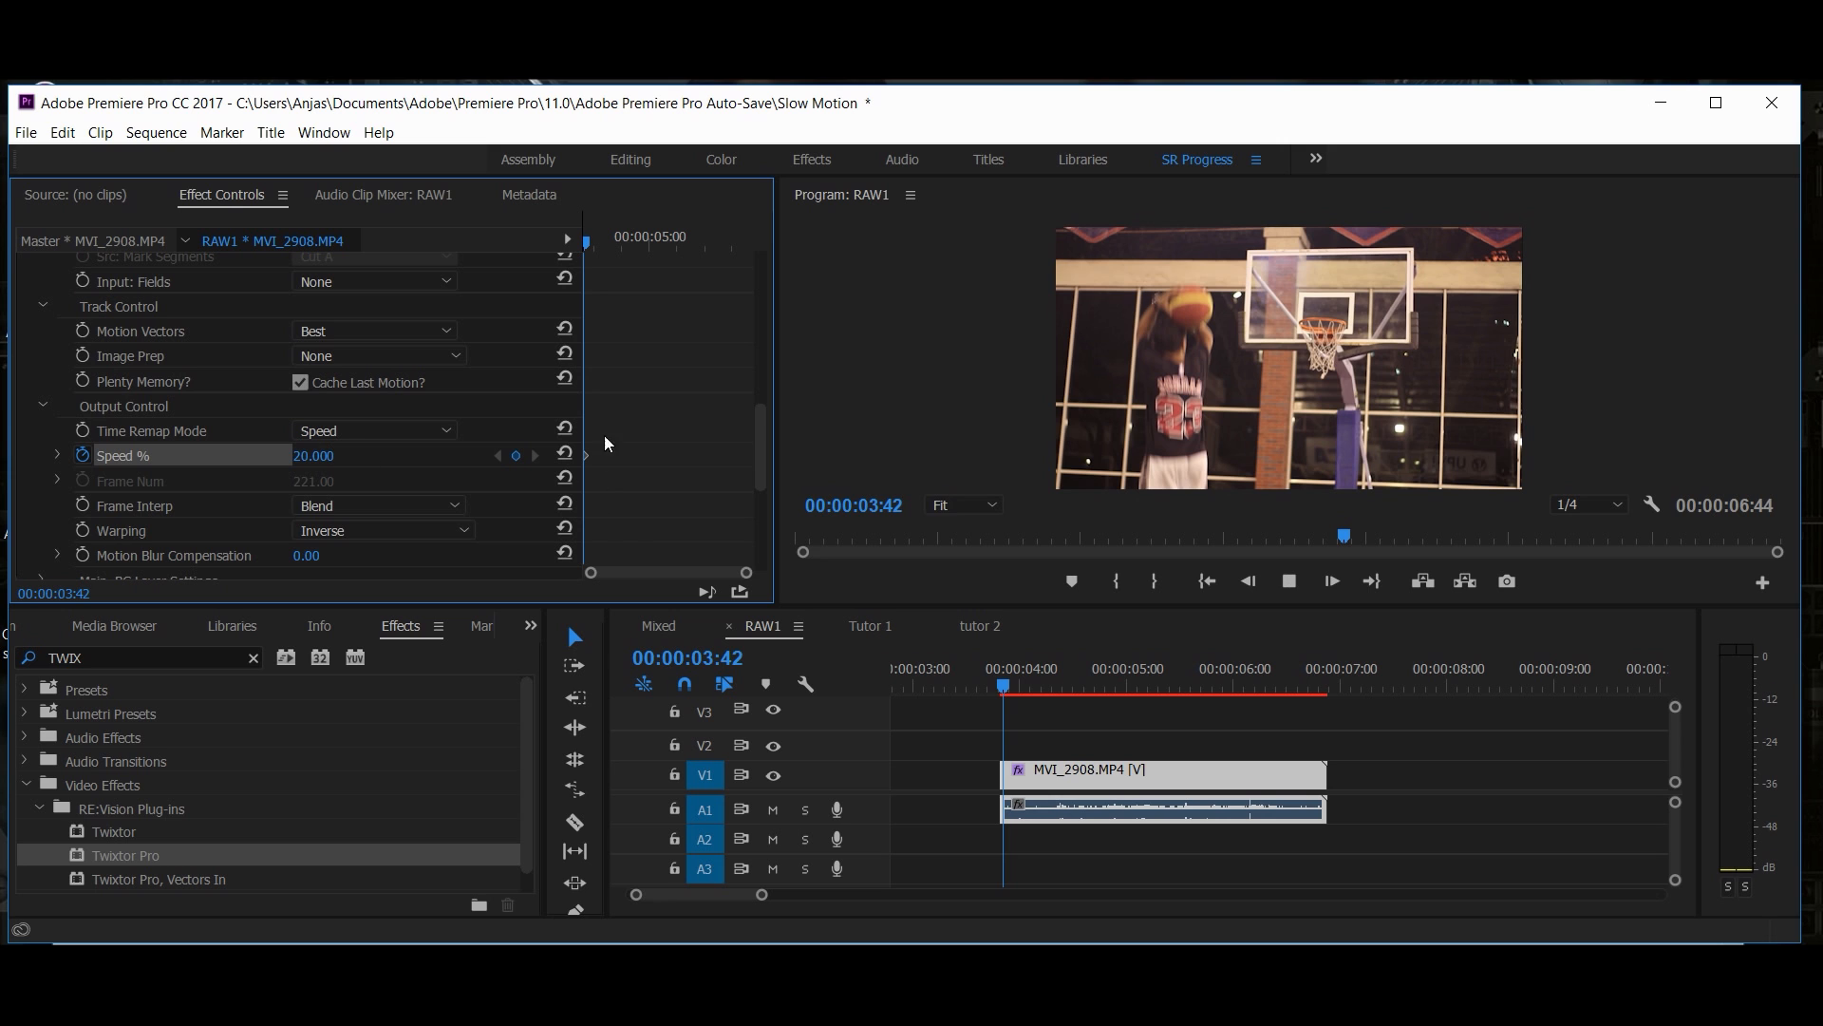
left_click_drag(589, 245, 611, 253)
key("space")
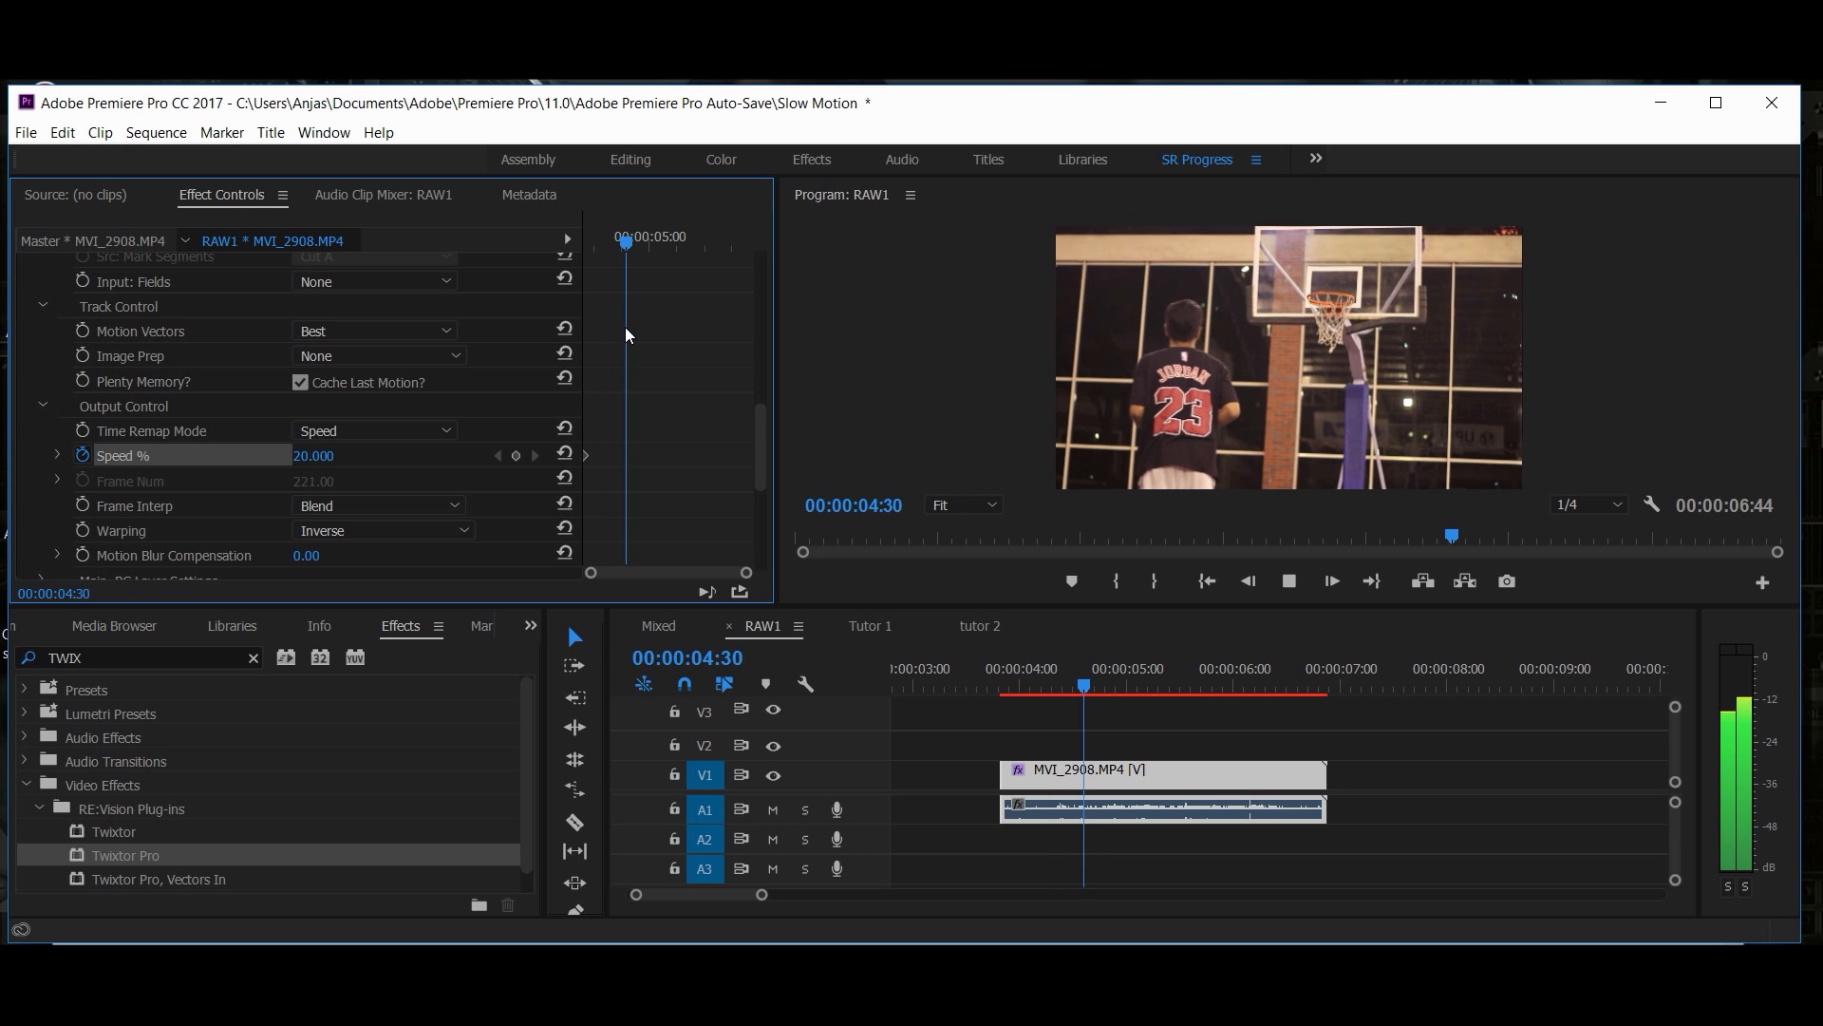
key("space")
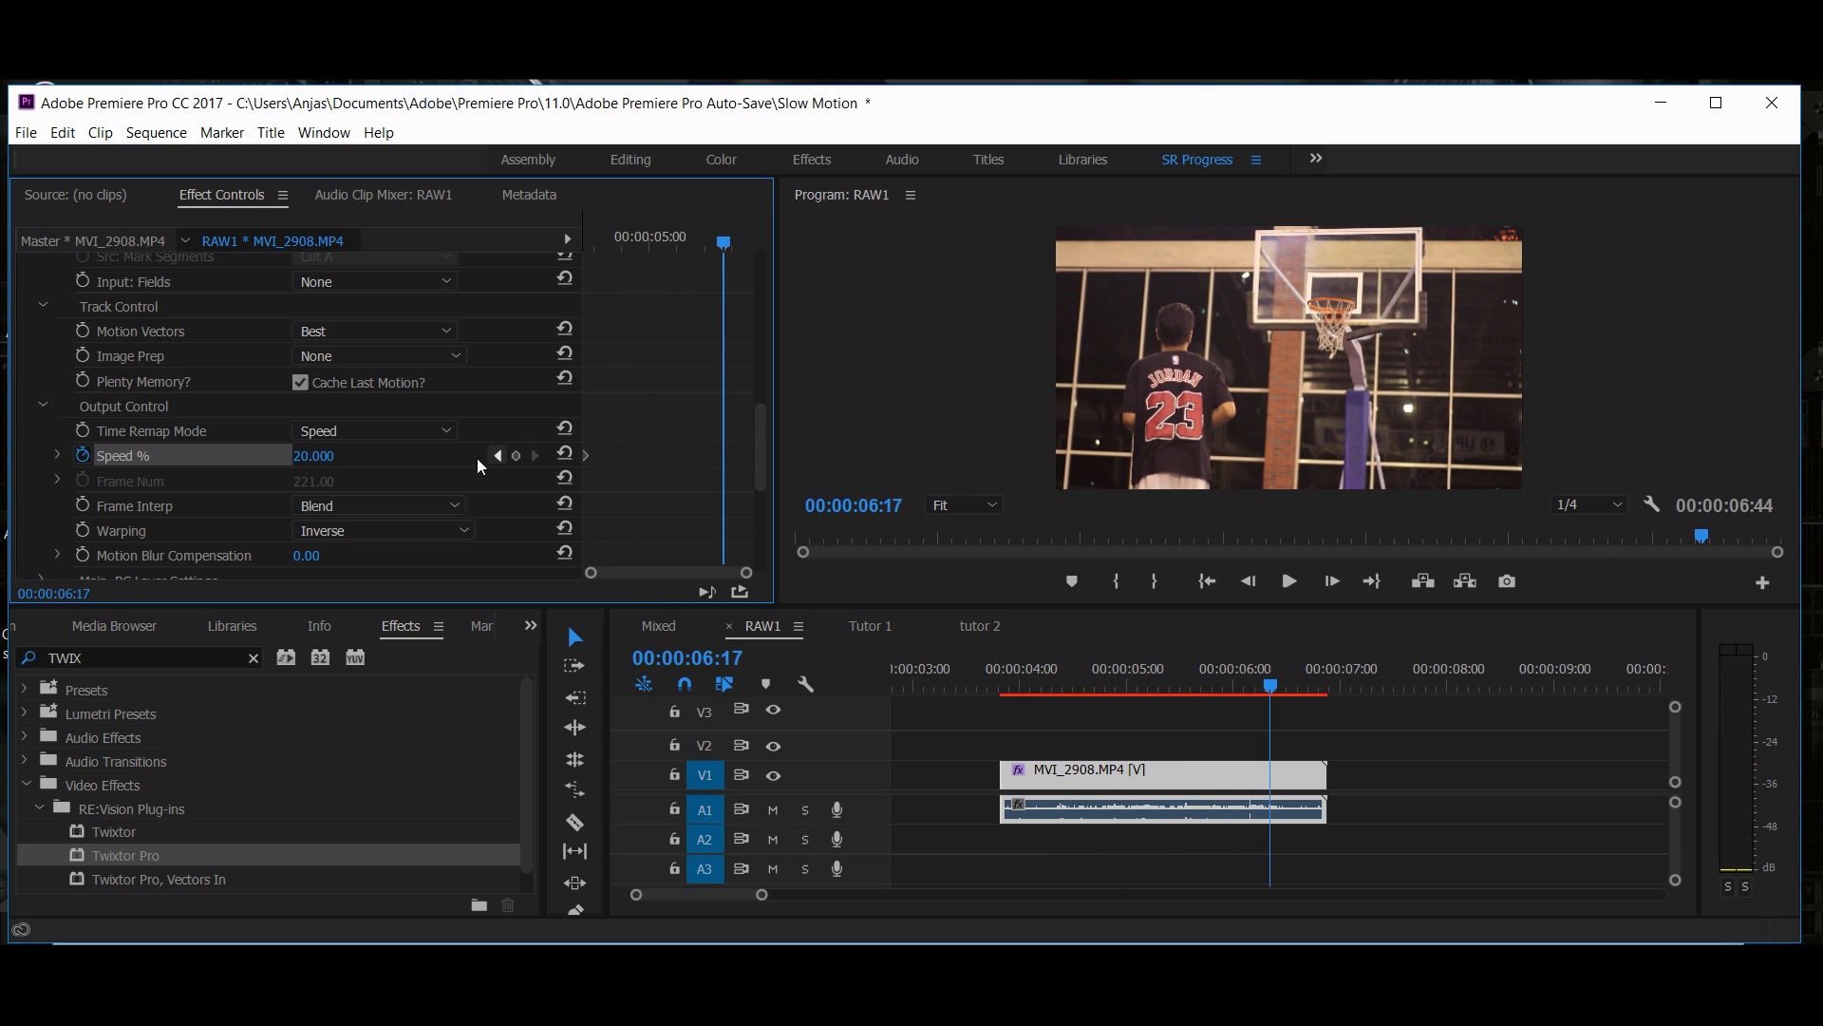
key("Up")
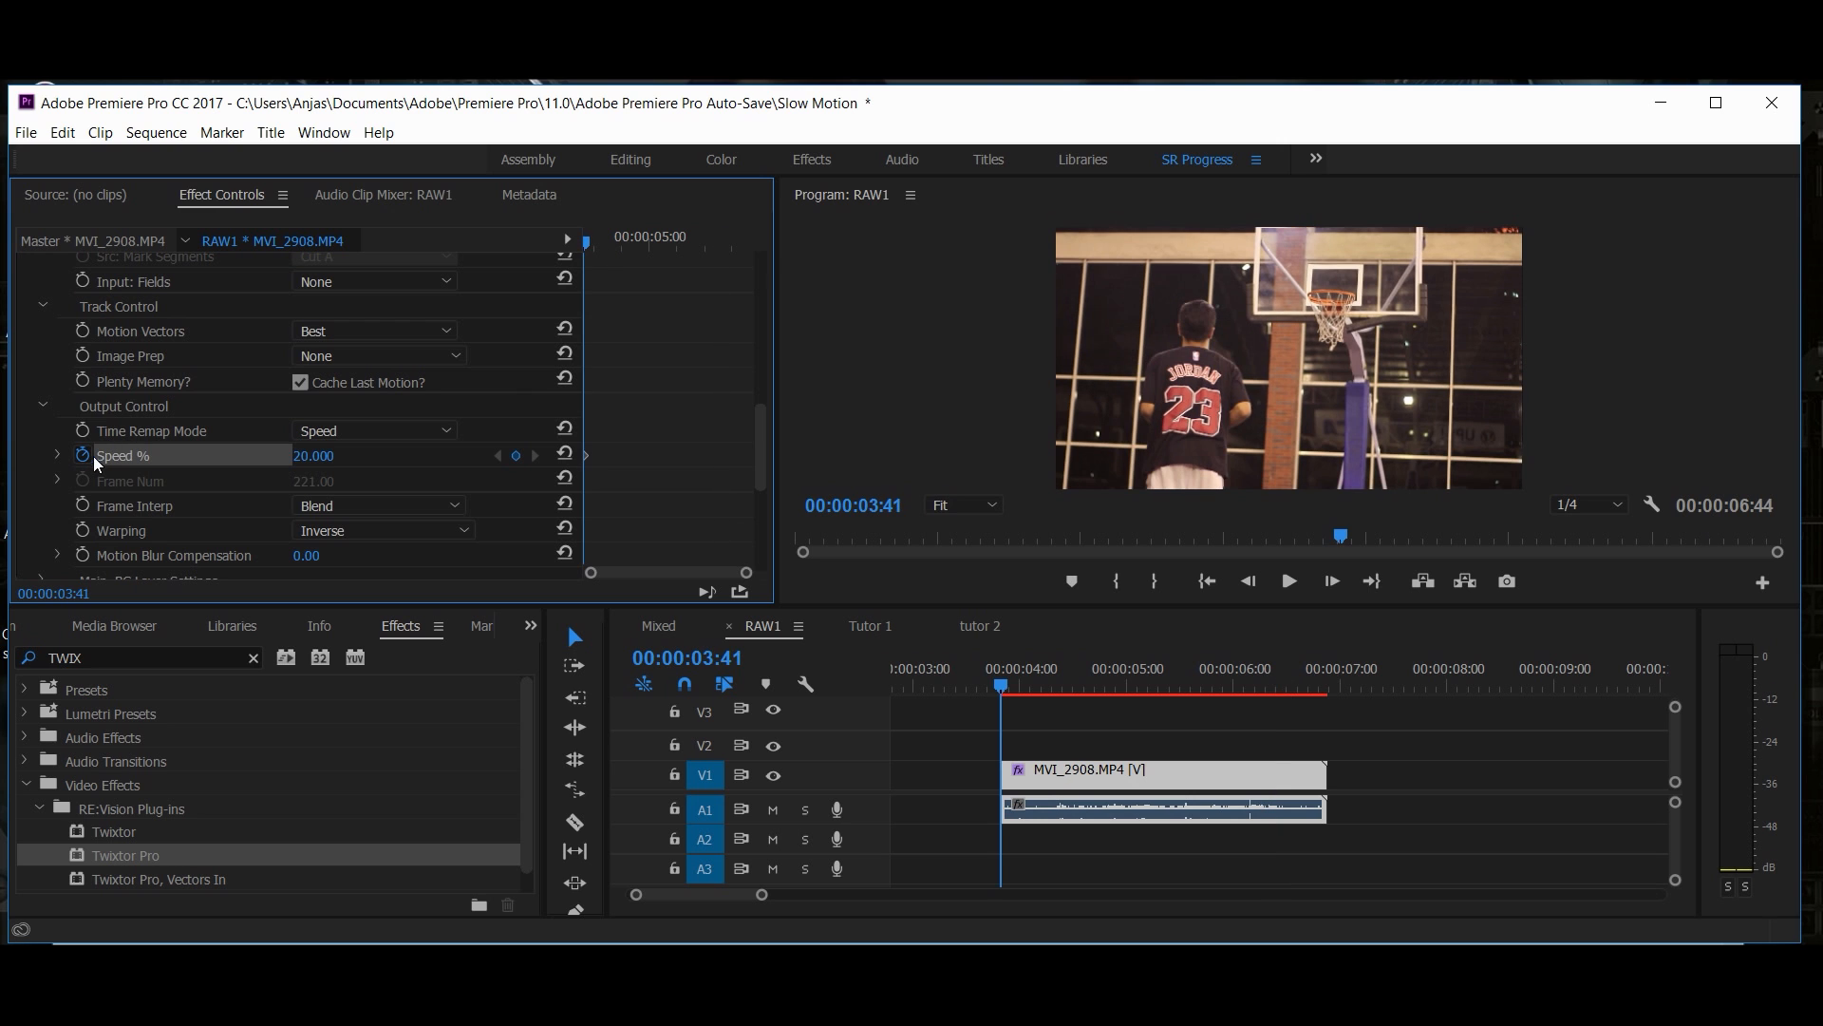
left_click(322, 456)
type("4")
left_click_drag(783, 354, 778, 510)
left_click(313, 381)
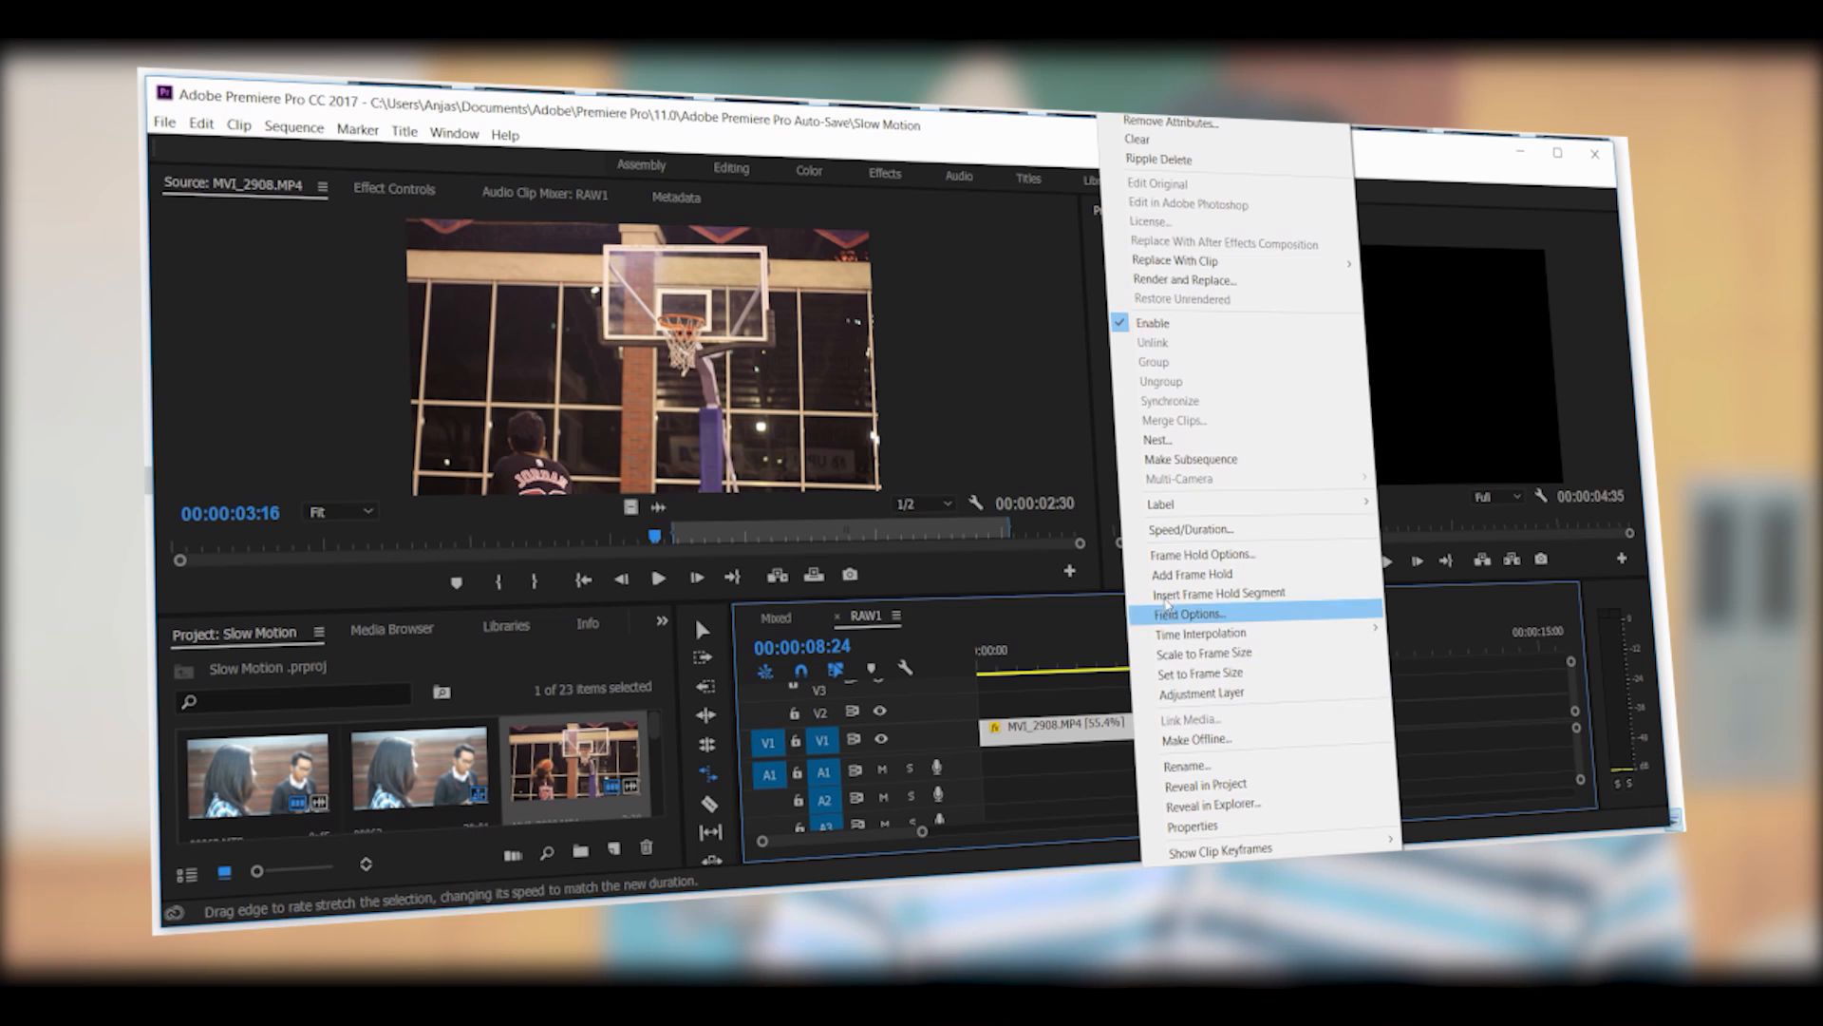
Step: Slow the MVI_2908.MP4 clip to 14% speed and trim it to run from about 00:00:07:30 to 00:00:14:33
left_click(1244, 607)
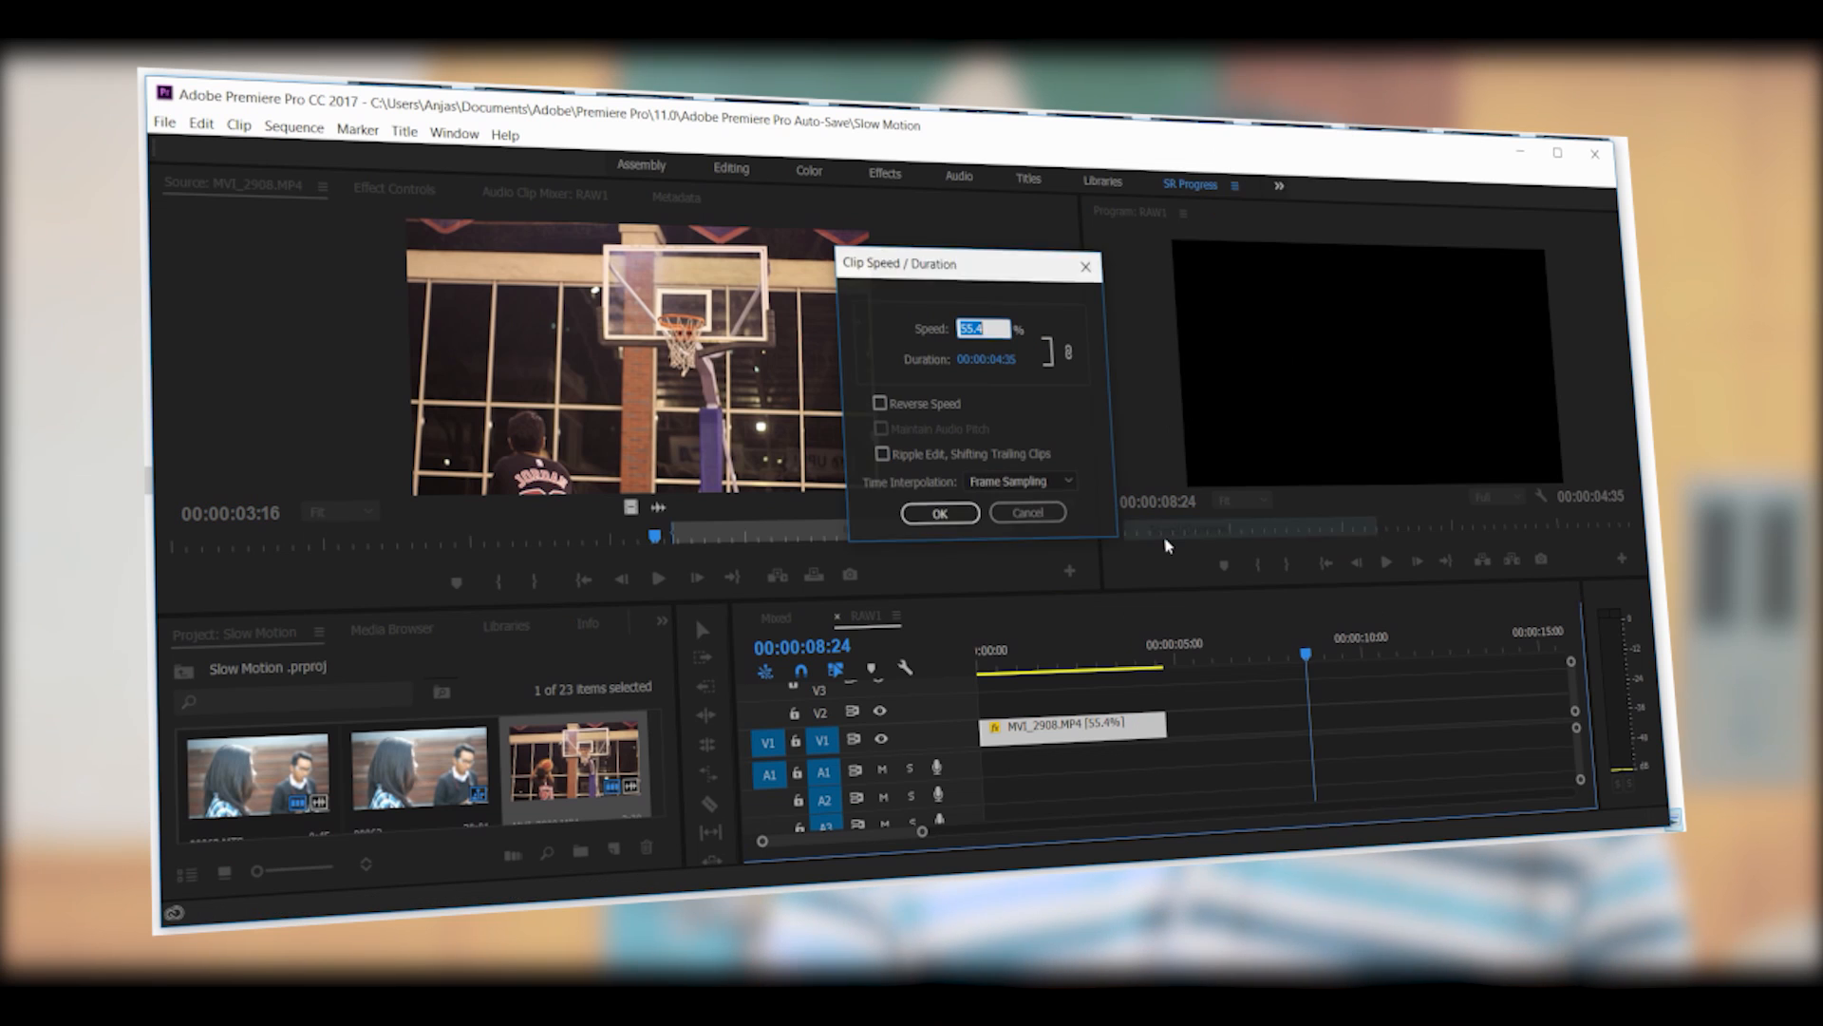
key("Return")
left_click_drag(983, 732, 1183, 722)
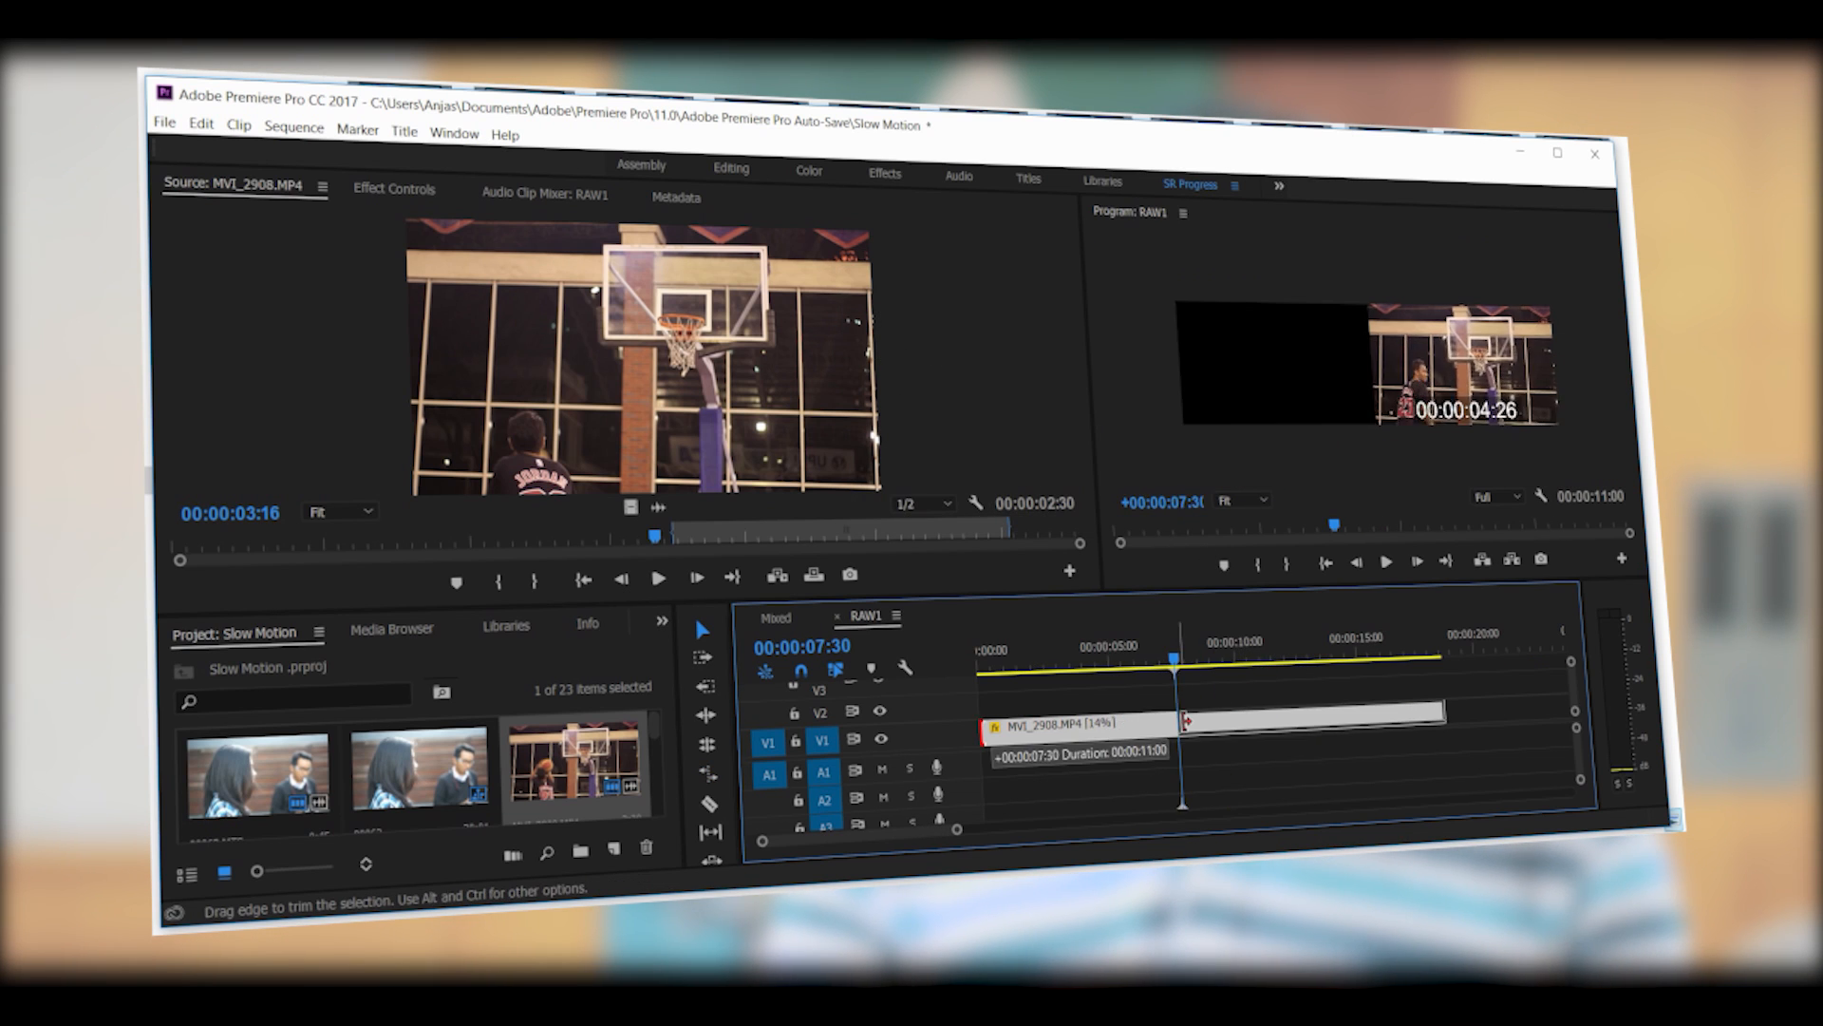
key("space")
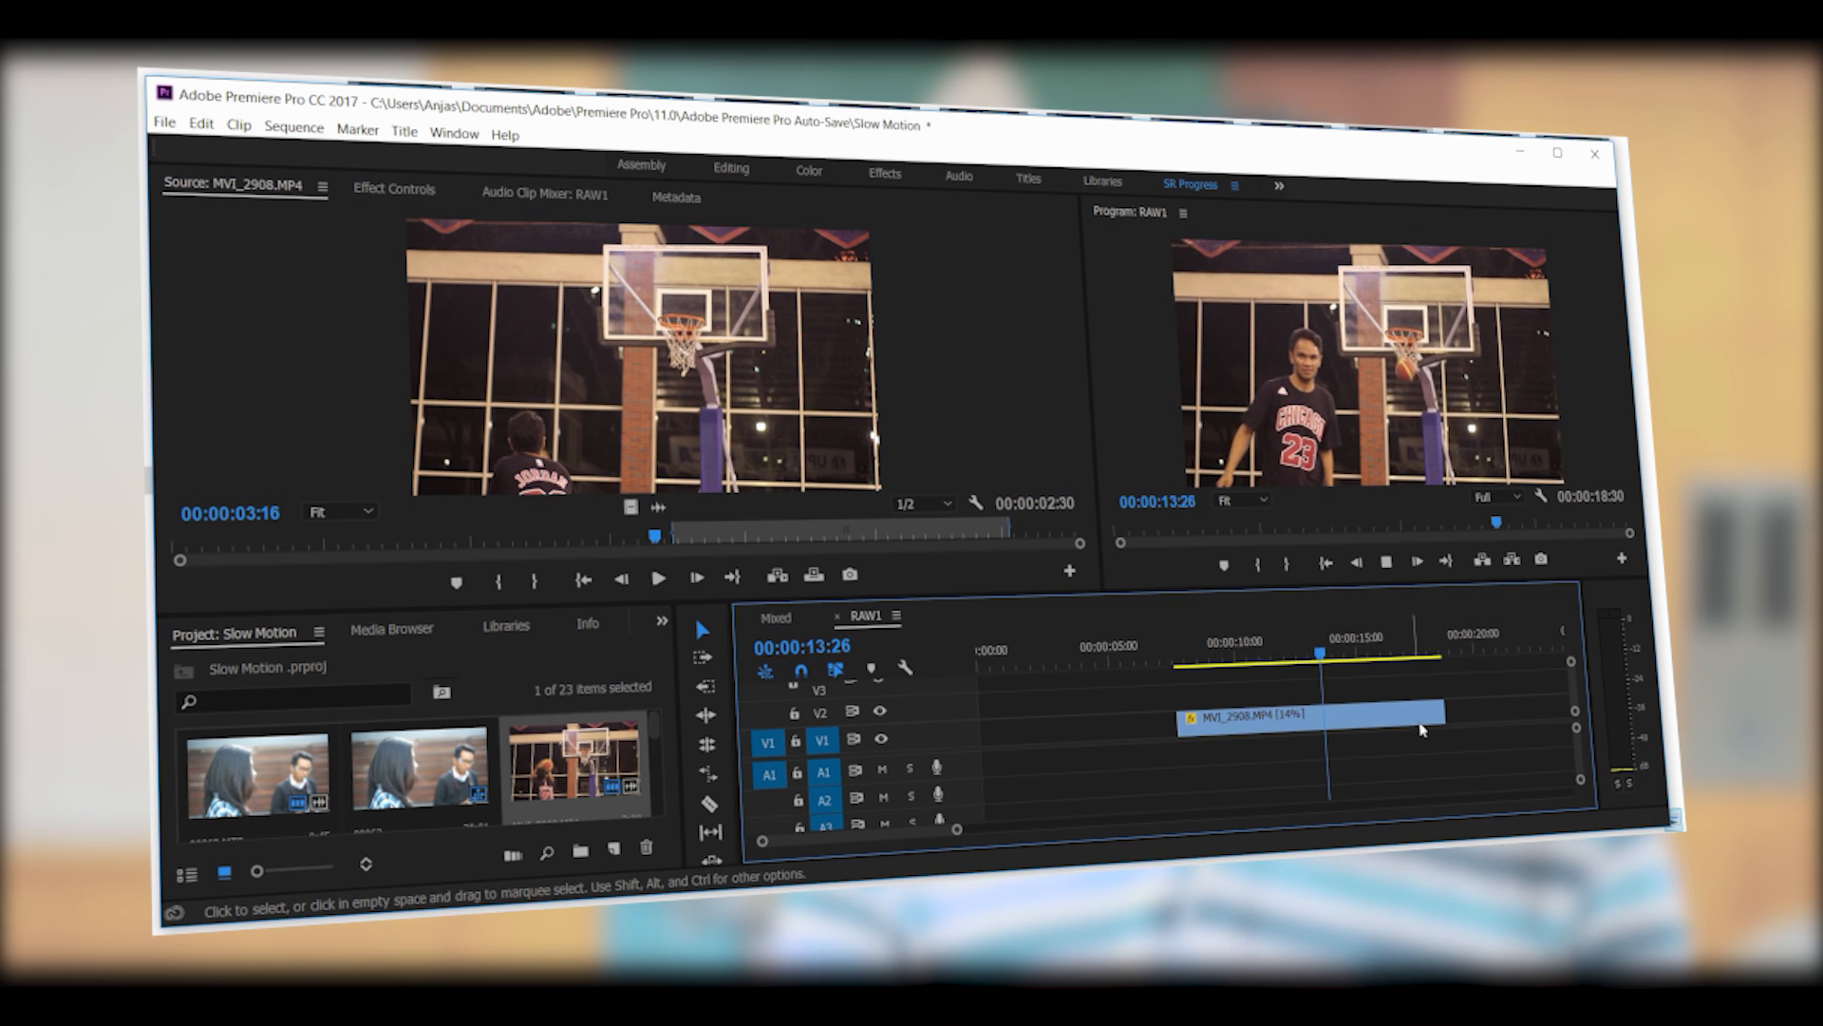
left_click_drag(1444, 714, 1350, 714)
Step: Set the trimmed 14% clip's time interpolation to Optical Flow in its Speed/Duration settings
right_click(1272, 714)
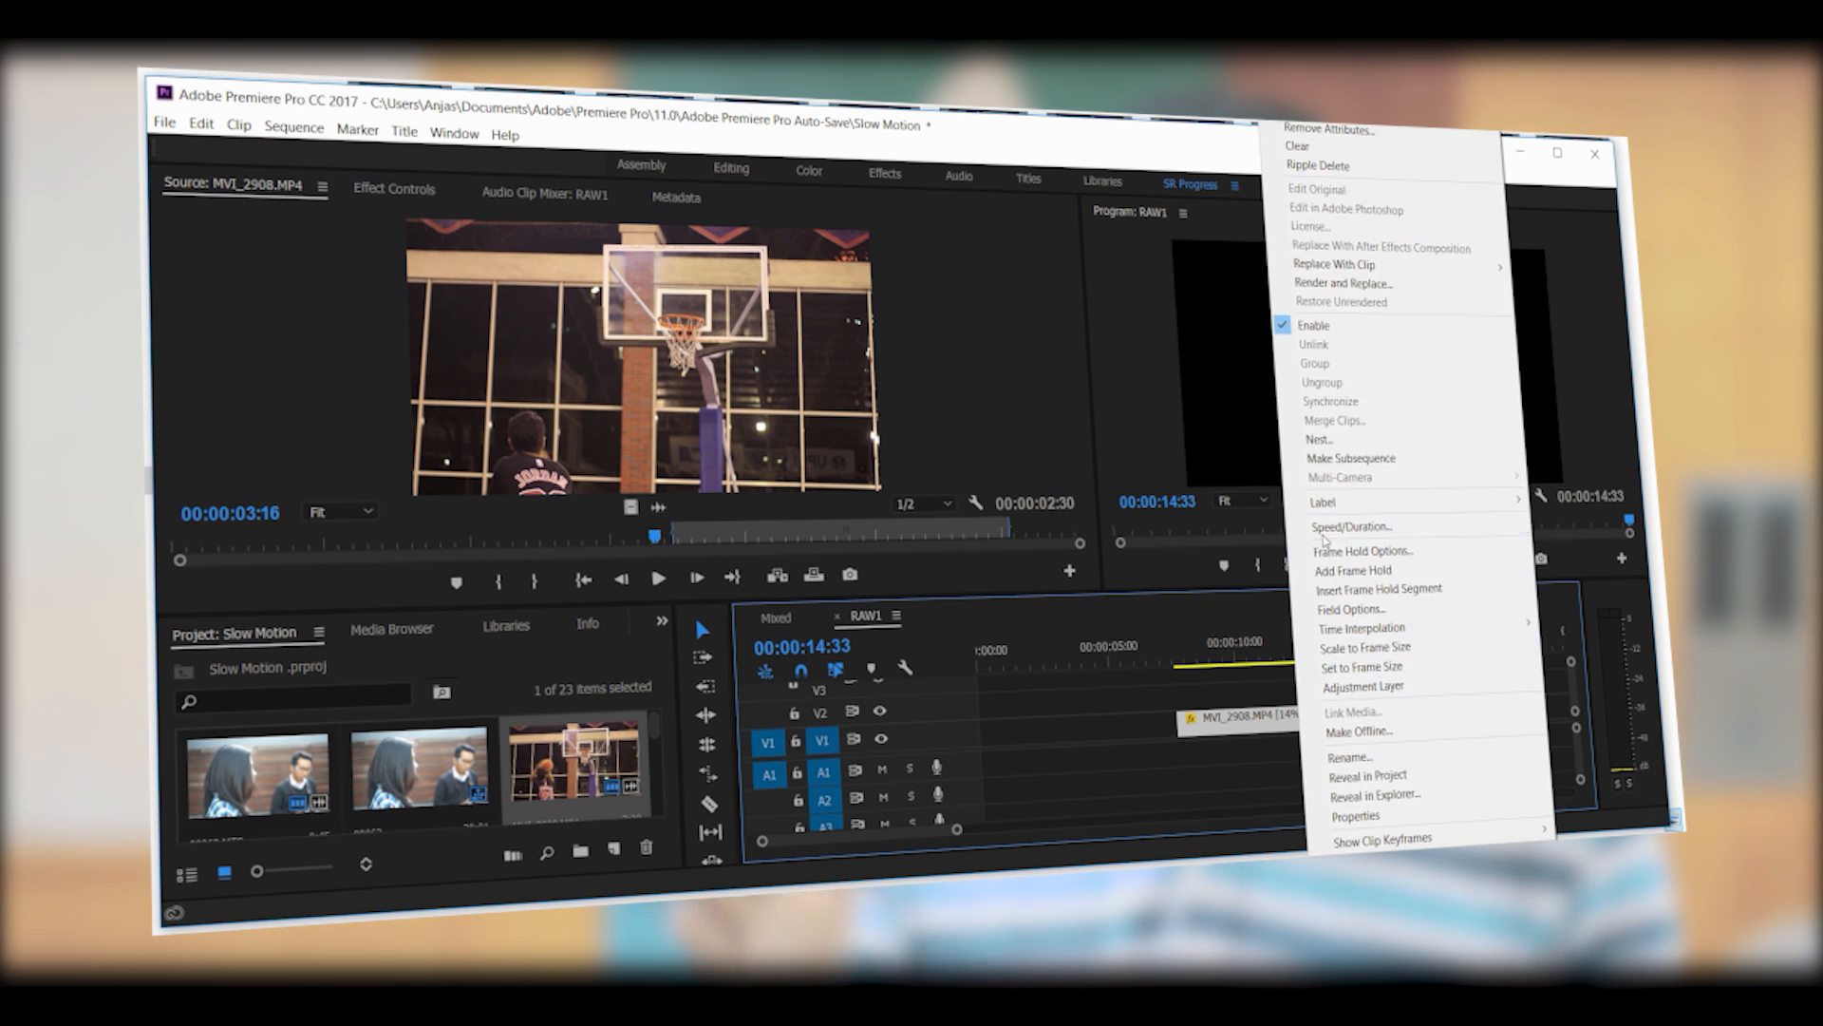
left_click(1349, 684)
left_click(1016, 482)
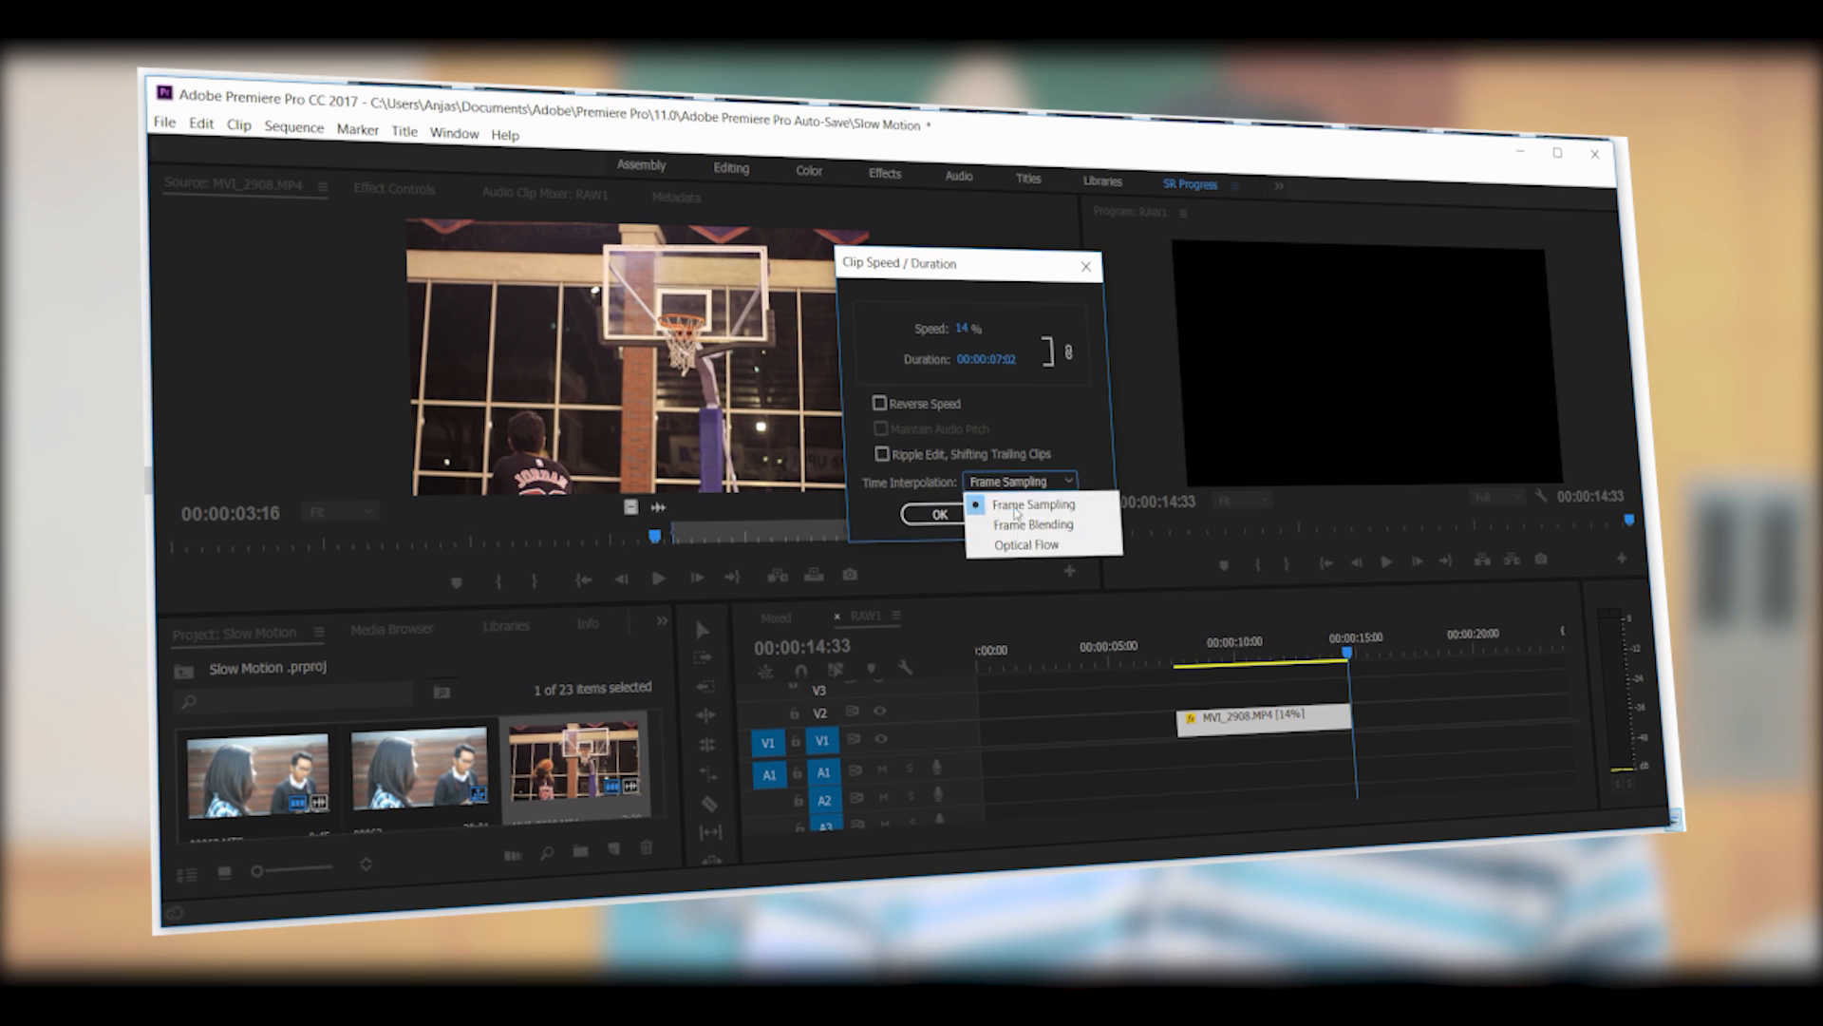
left_click(1009, 537)
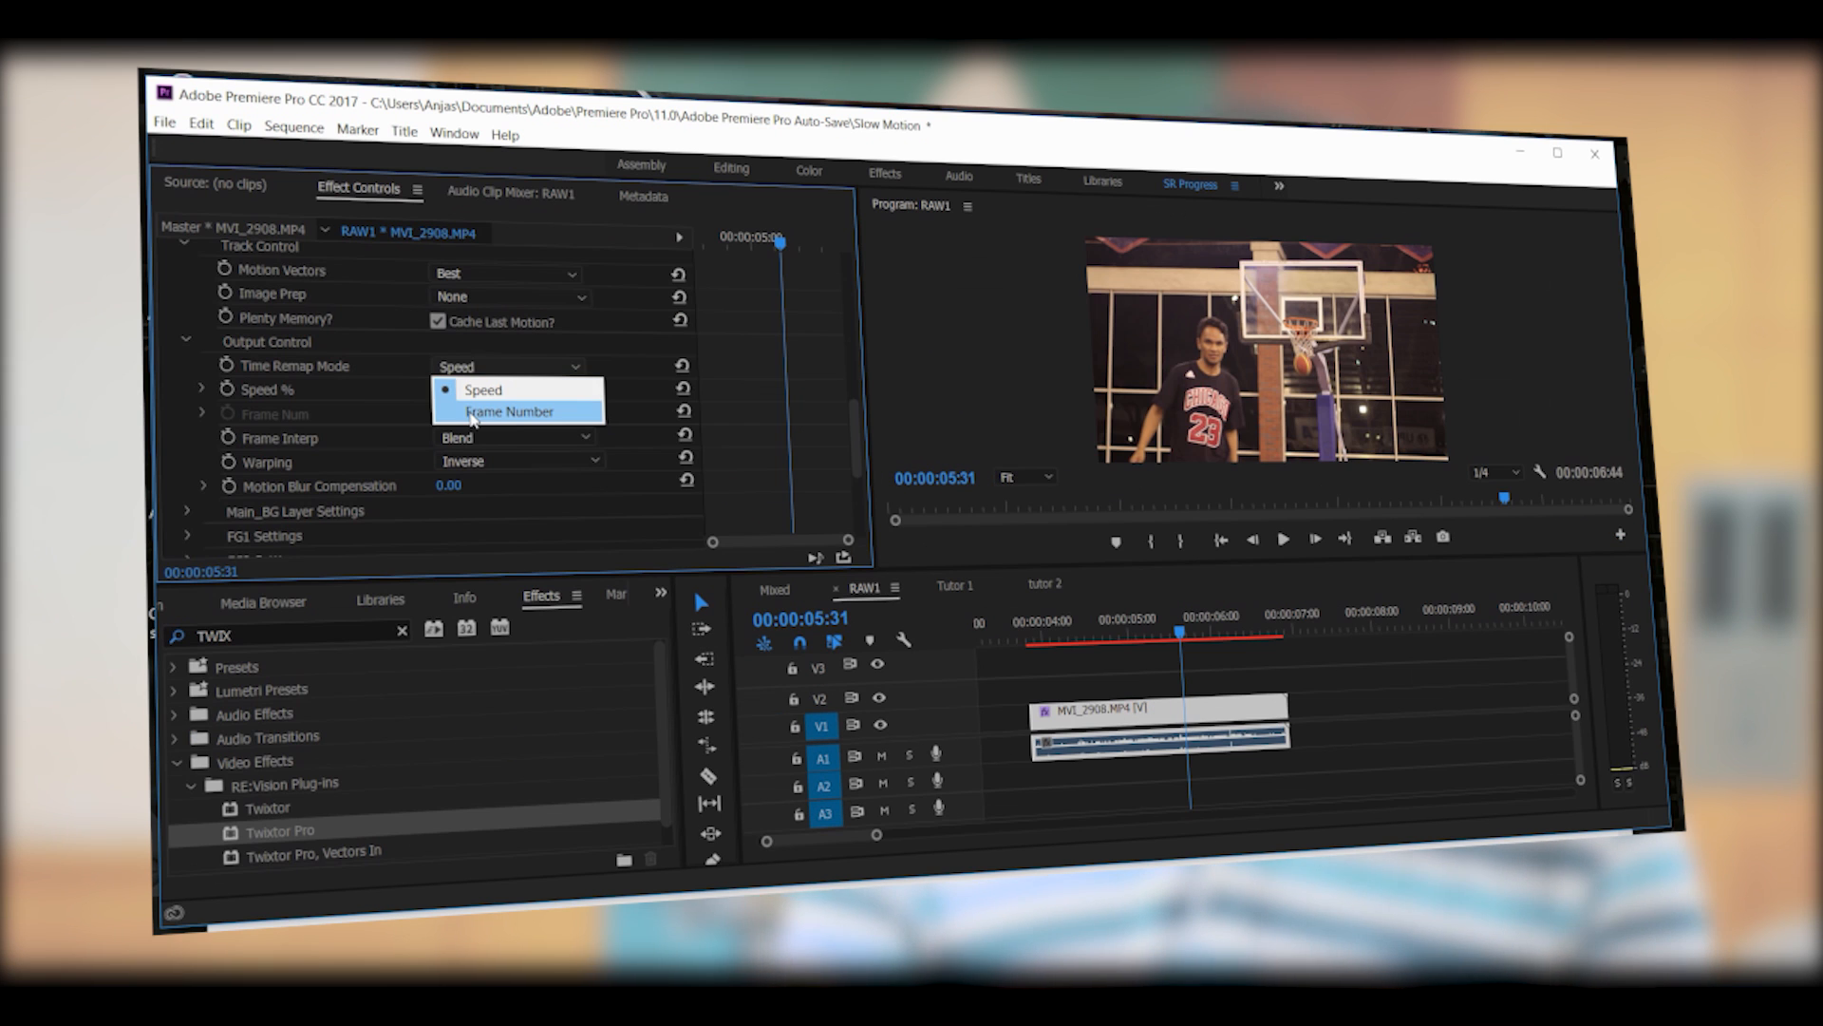
Step: Switch Twixtor to Frame Number mode and keyframe Frame Num at the clip's start, at 254, and at its end
left_click(472, 413)
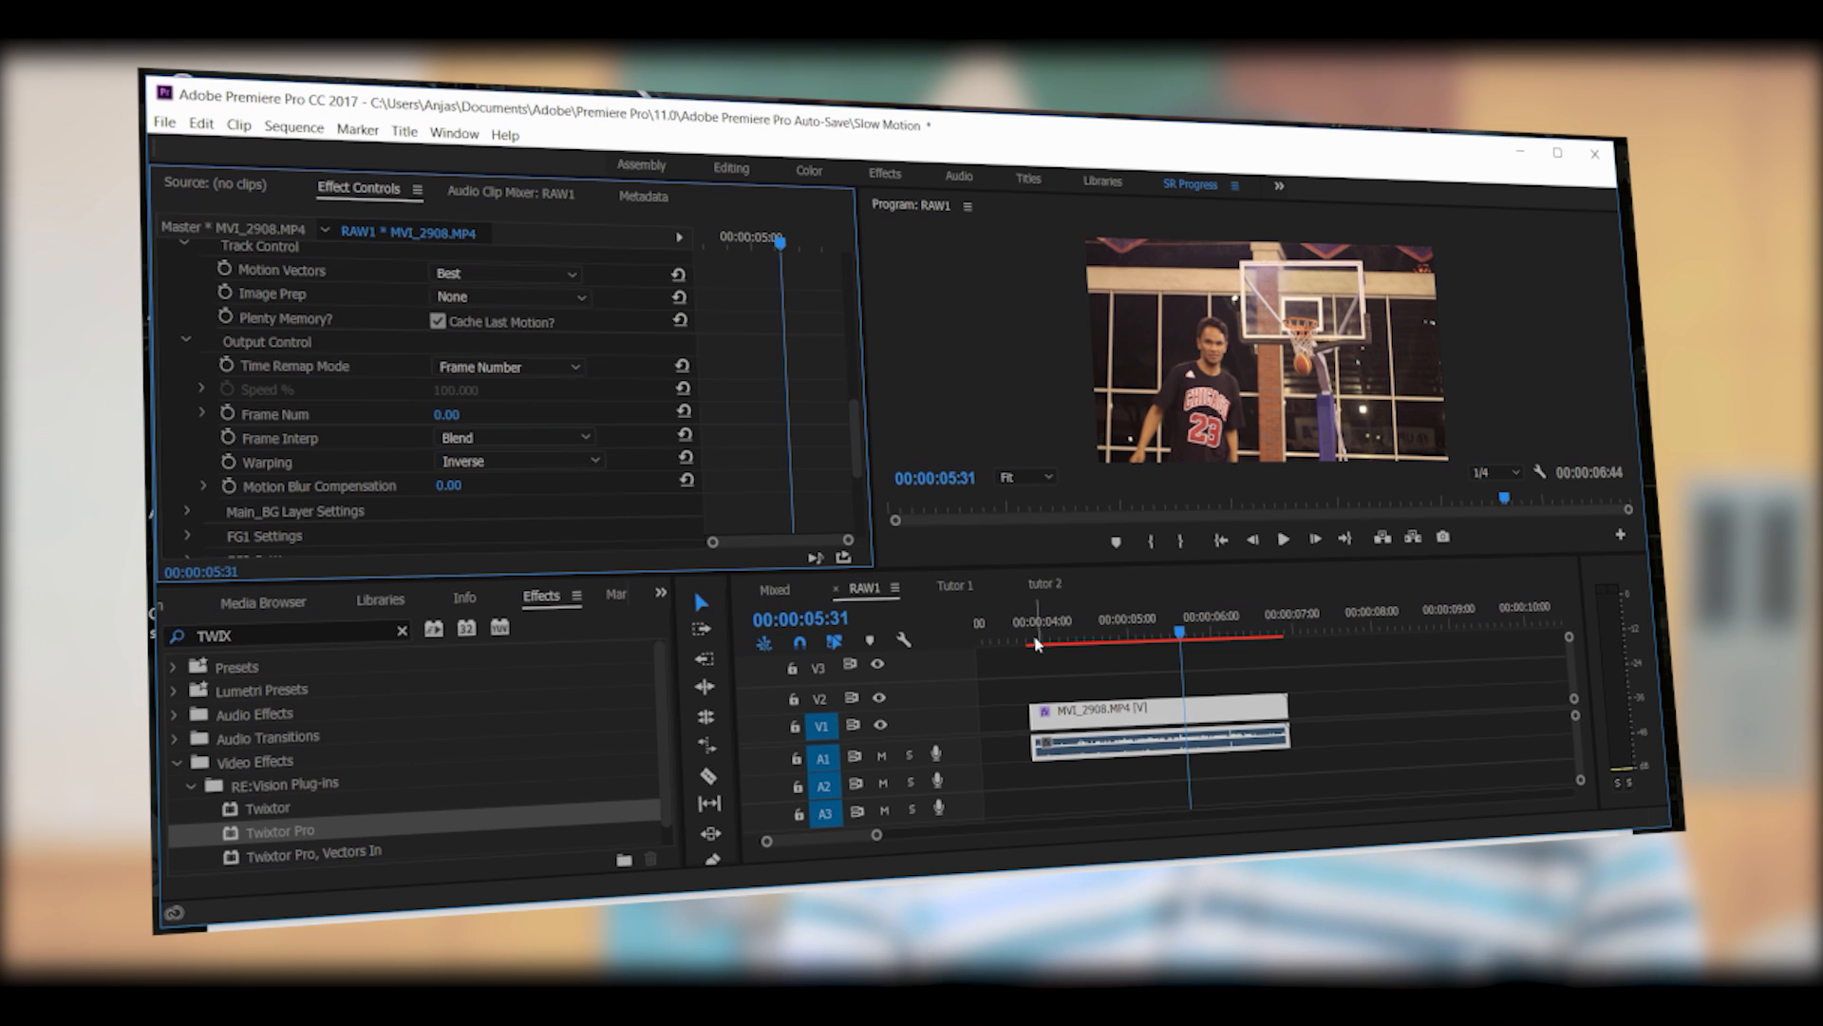
key("Up")
left_click(228, 414)
key("space")
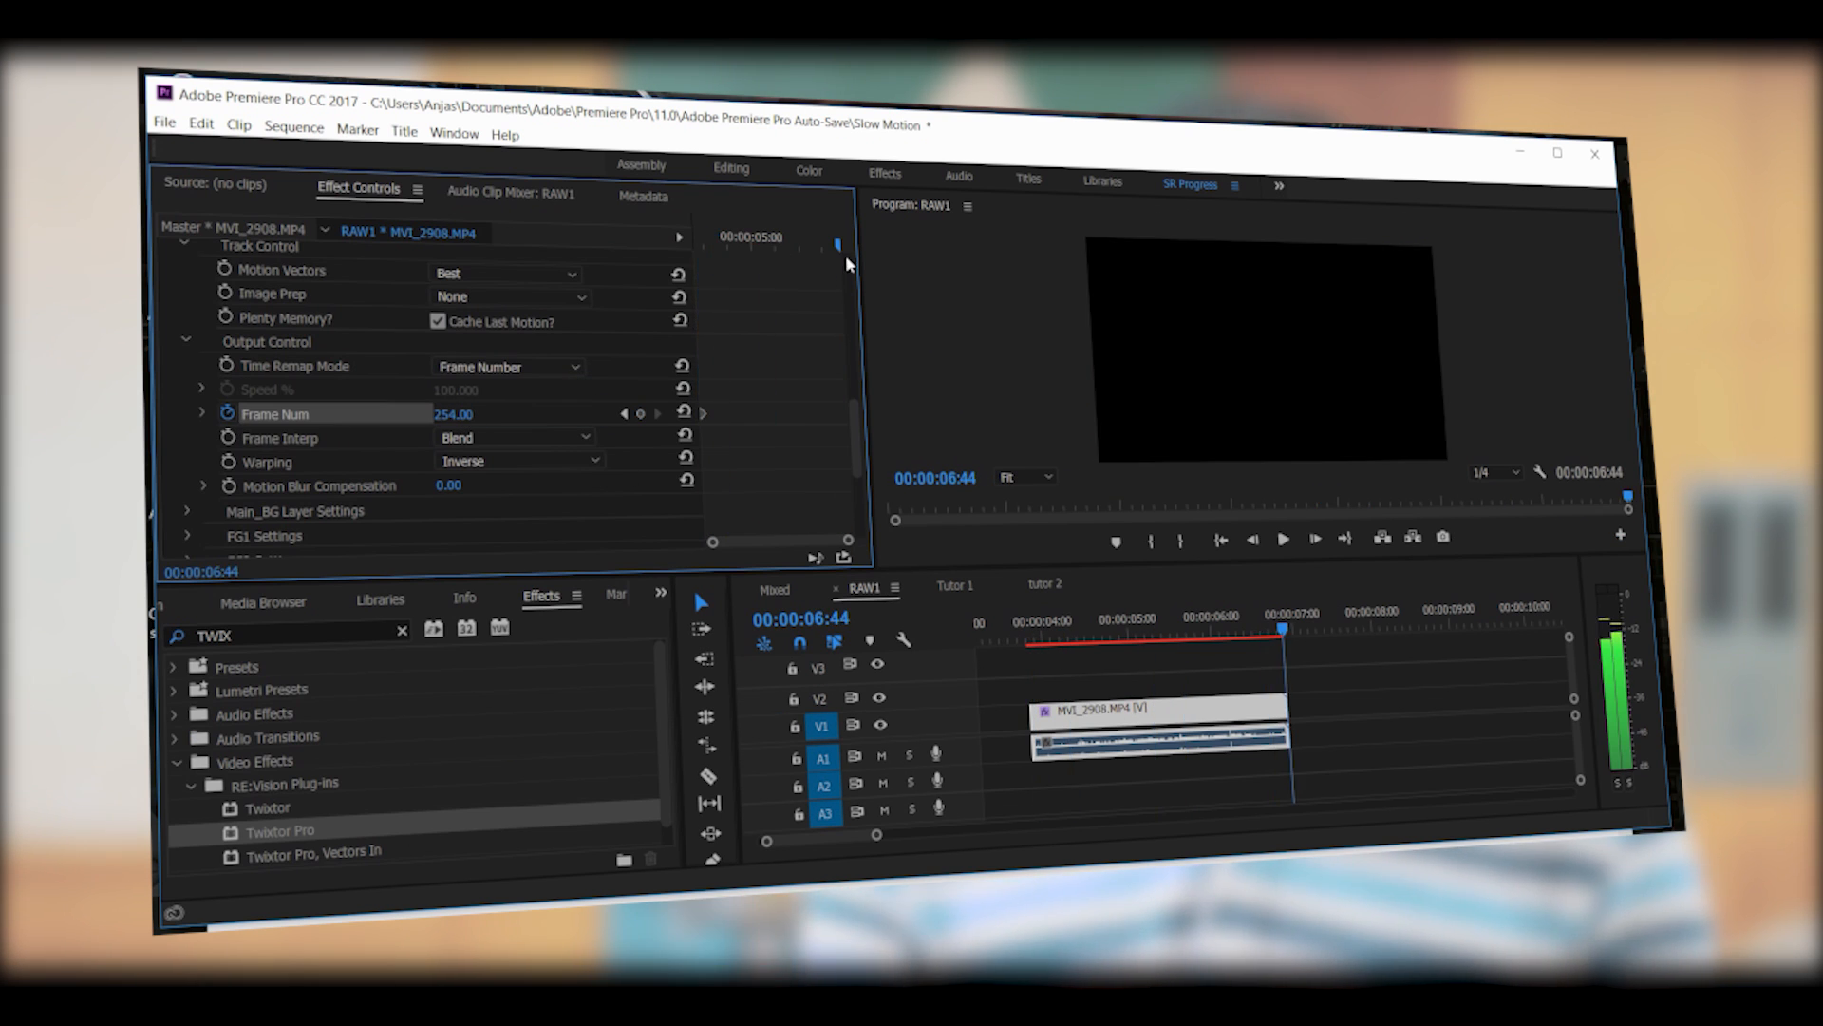
Step: Go back to the start of the Twixtor clip and render the sequence In to Out
key("Up")
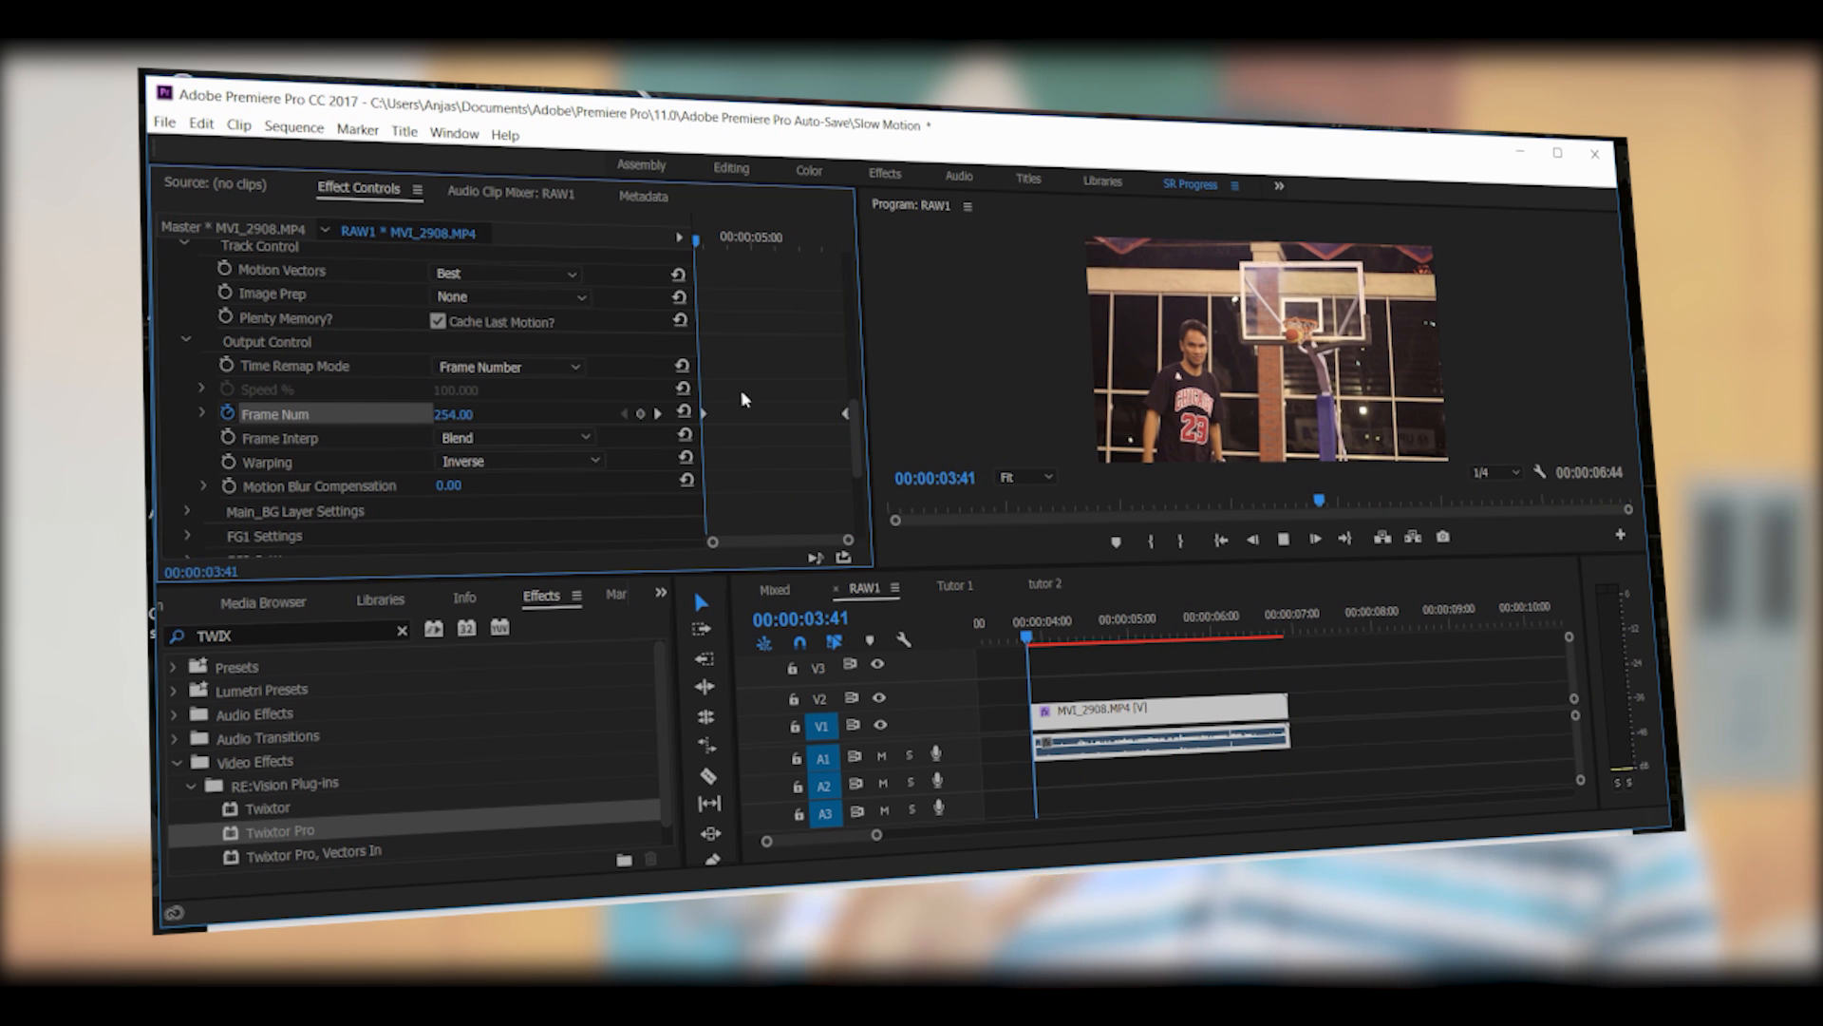
left_click(294, 127)
left_click(380, 178)
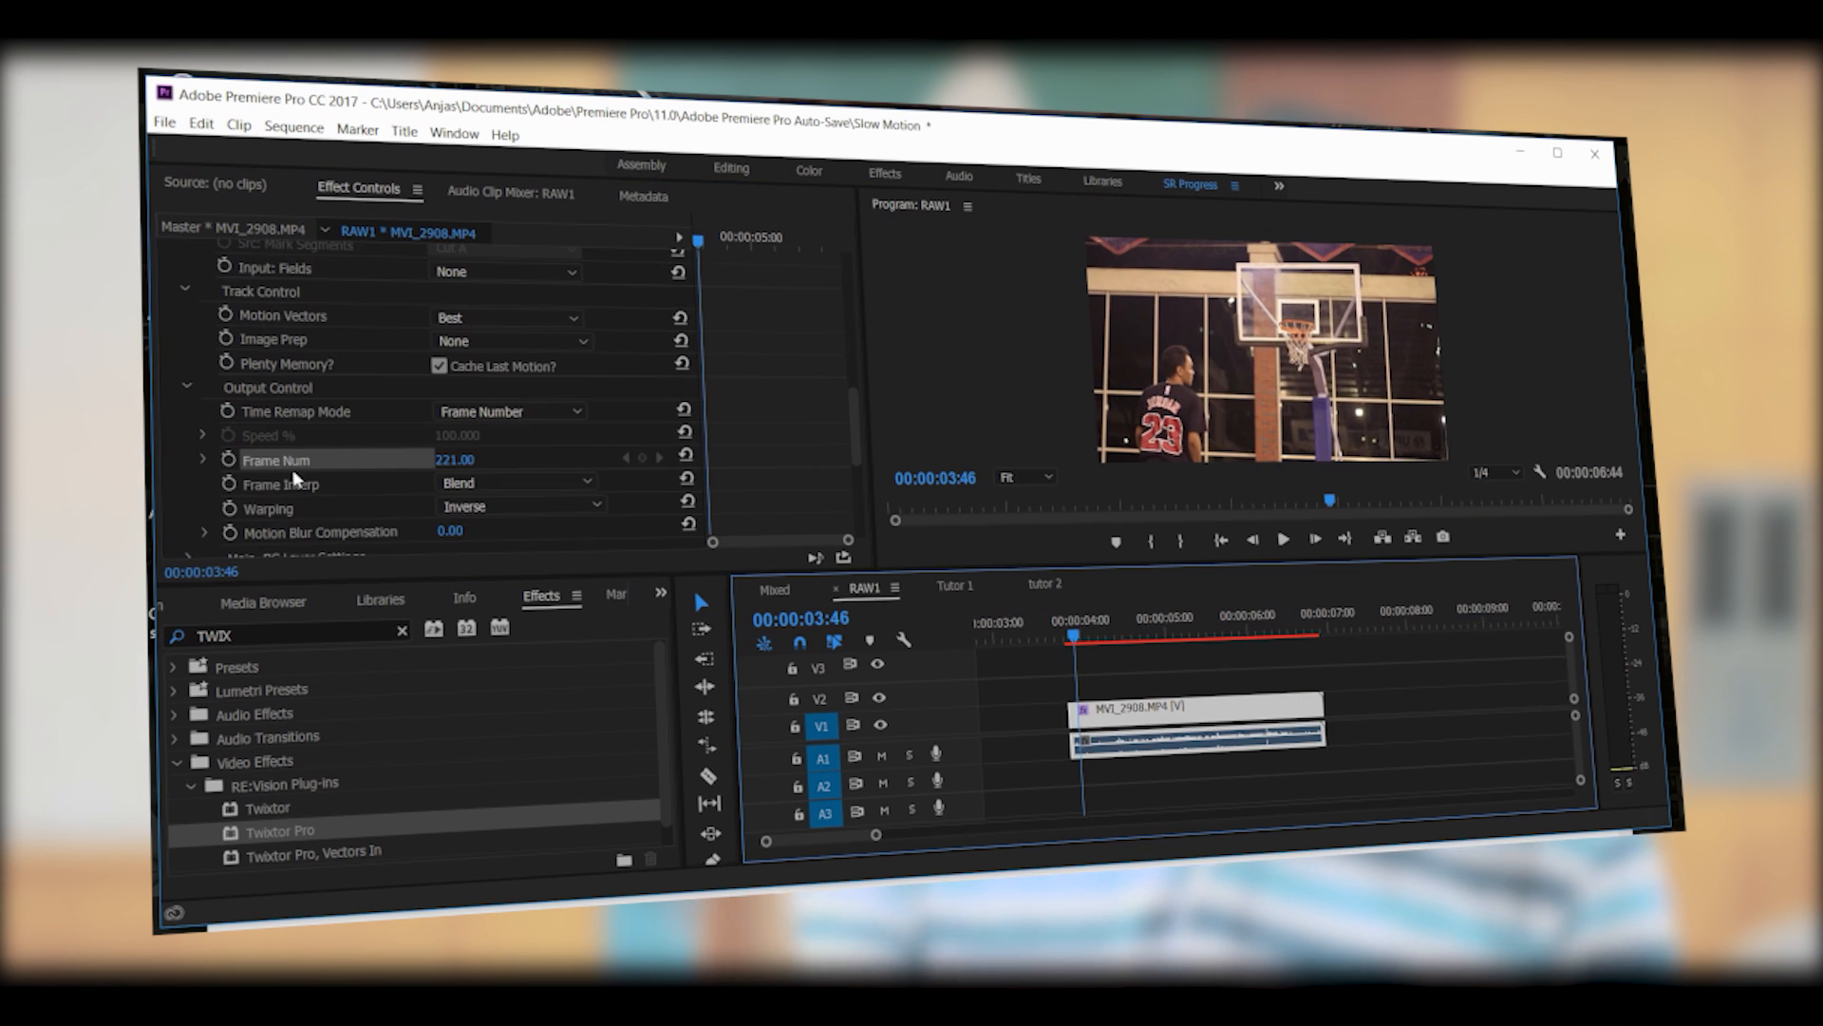
Step: Switch Twixtor's Time Remap Mode back to Speed and set Speed % to 20 near the clip's start
left_click(485, 411)
left_click(475, 435)
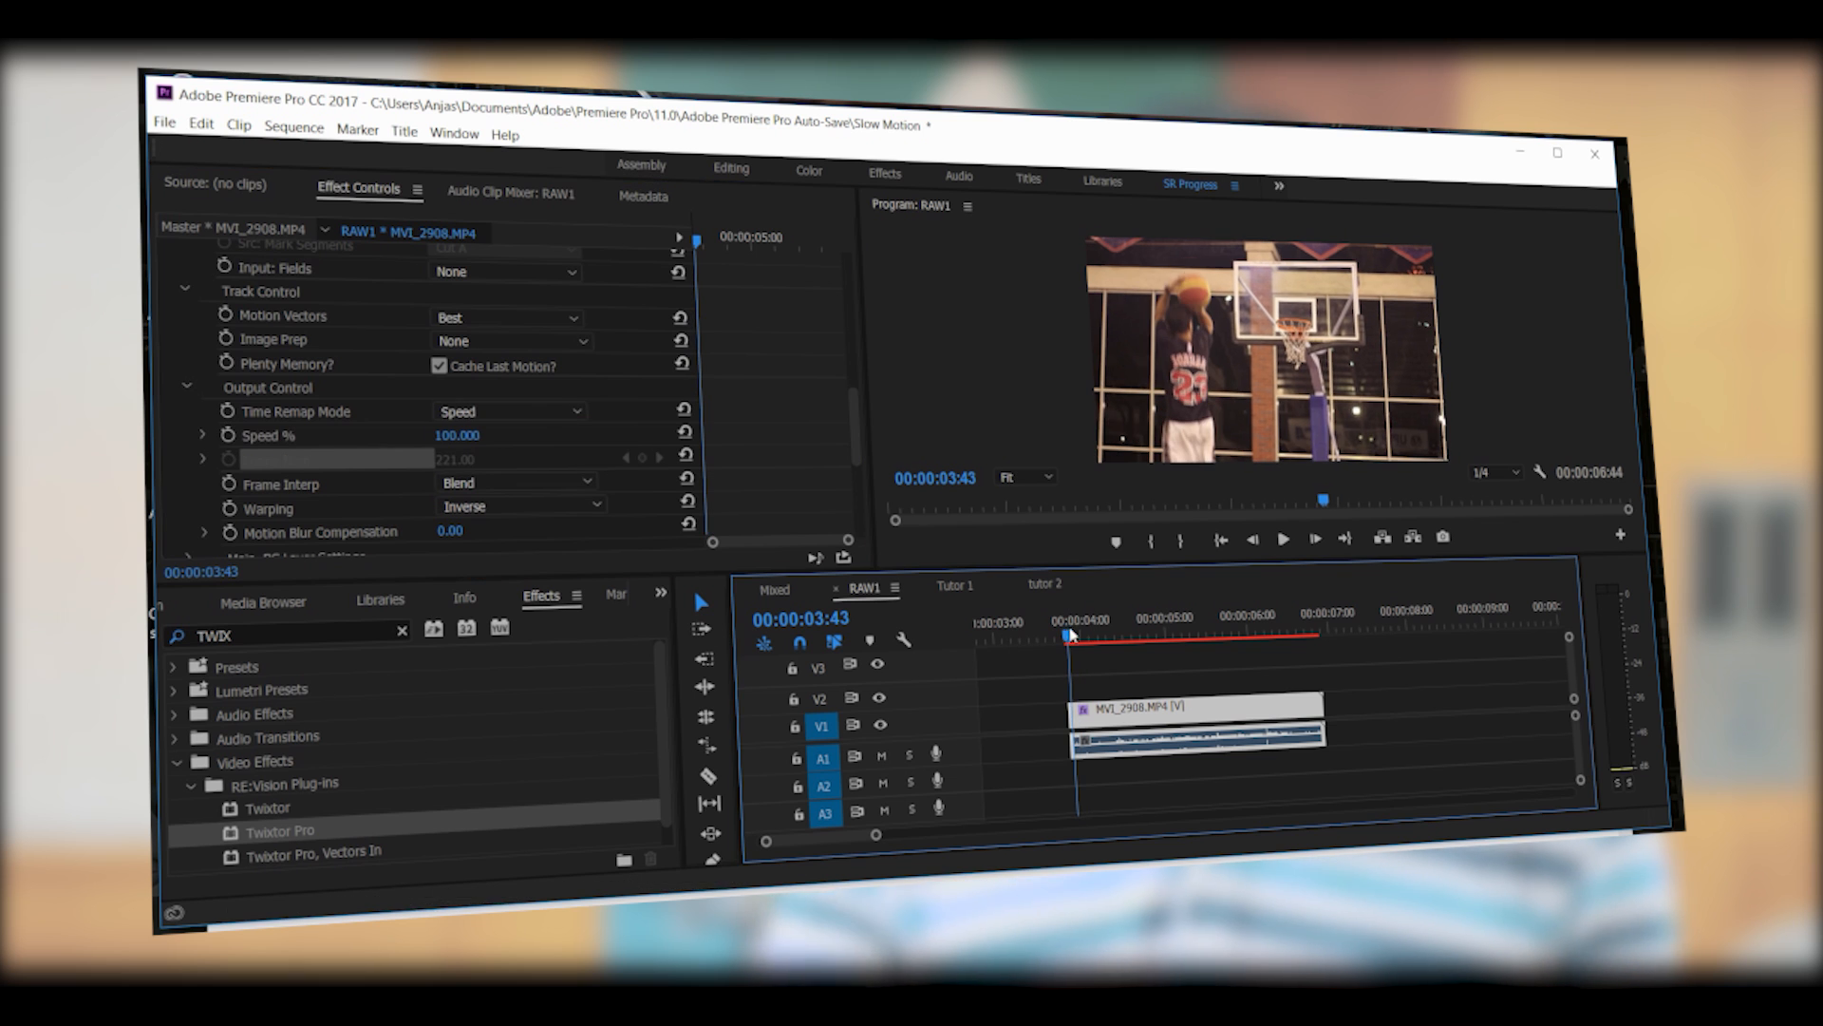
left_click(698, 245)
mouse_move(698, 248)
left_mouse_down()
mouse_move(753, 245)
mouse_move(714, 245)
left_mouse_up()
left_click(454, 435)
type("20")
key("Return")
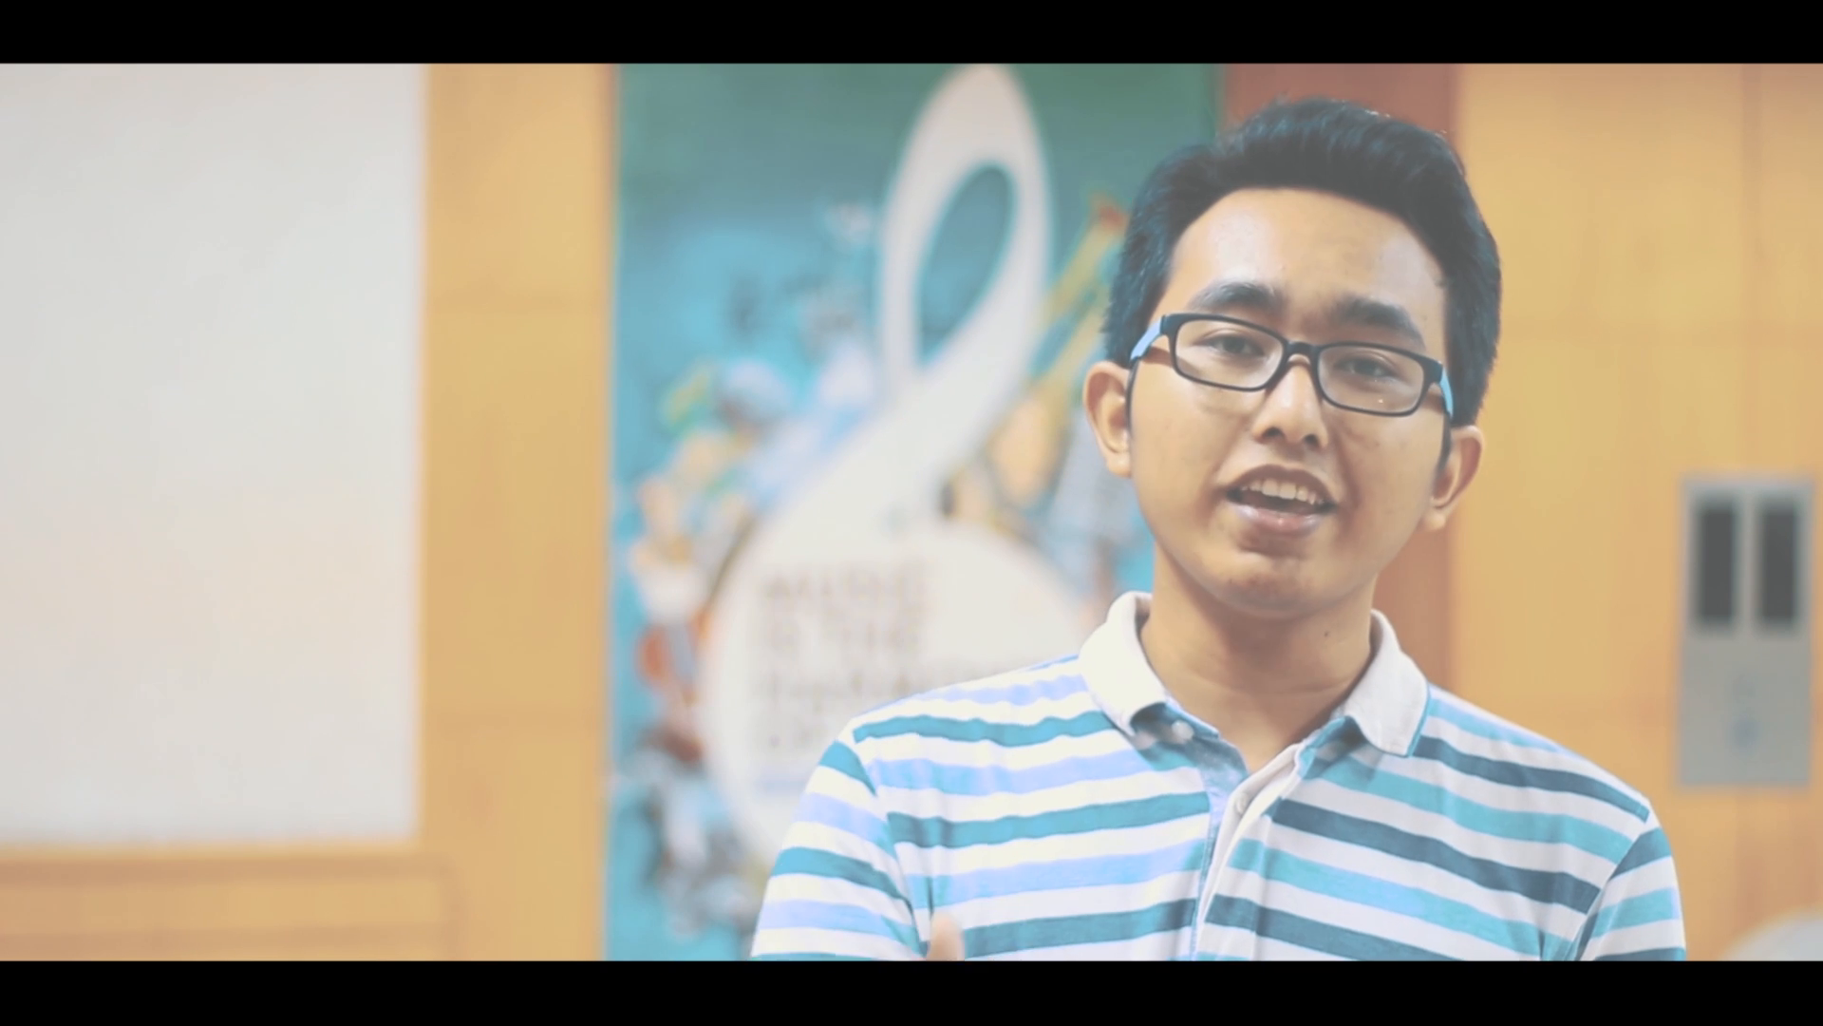